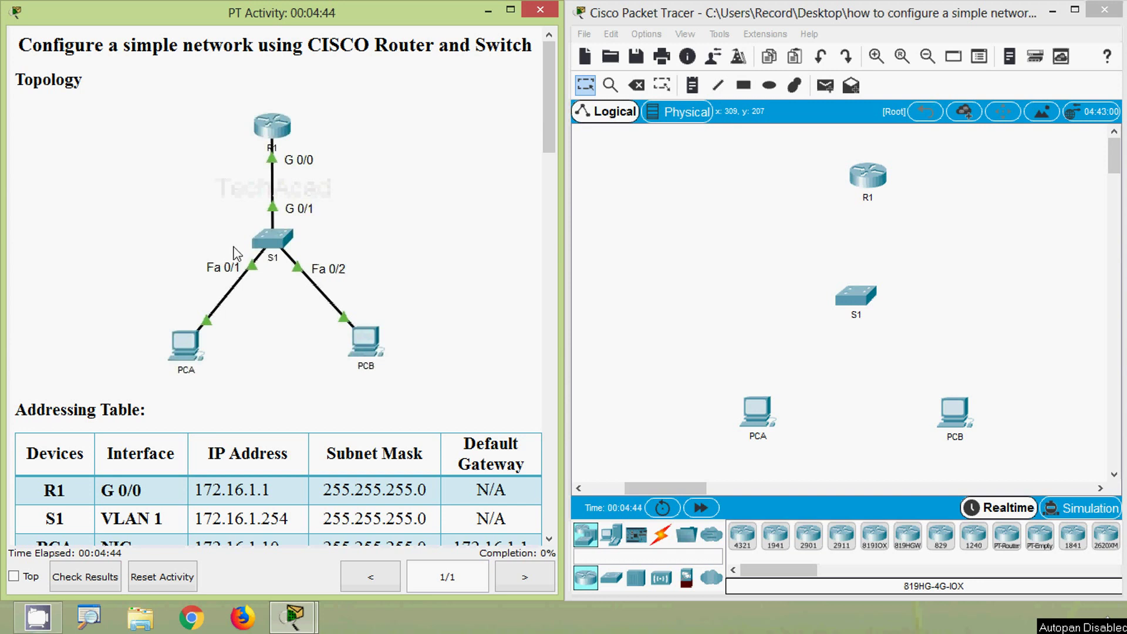
- Scroll the activity instructions to show the Objectives and the Part 1 and Part 2 steps
{"action": "left_click_drag", "start_coordinate": [551, 120], "coordinate": [554, 182]}
{"action": "scroll", "coordinate": [181, 326], "scroll_direction": "down", "scroll_amount": 2}
{"action": "scroll", "coordinate": [180, 327], "scroll_direction": "down", "scroll_amount": 5}
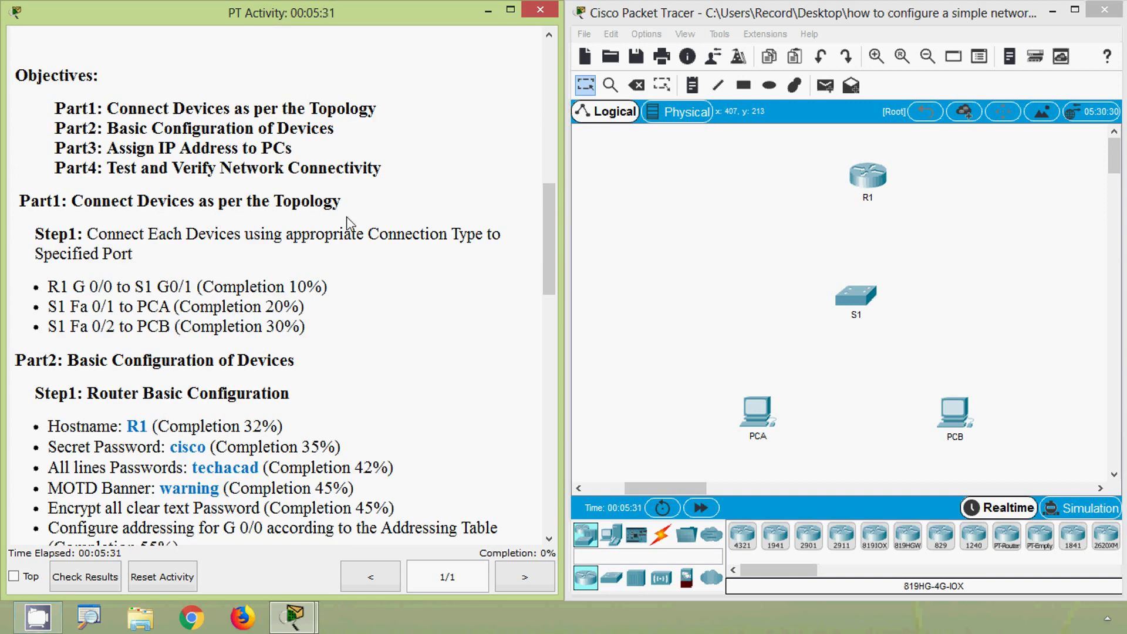
{"action": "left_click_drag", "start_coordinate": [551, 231], "coordinate": [562, 101]}
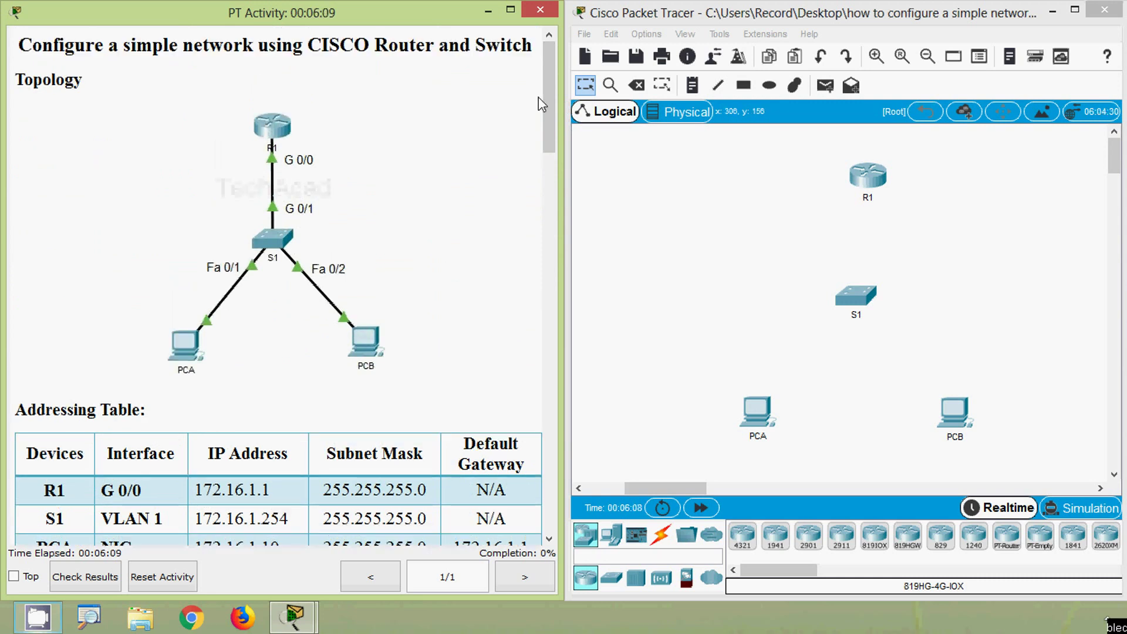
{"action": "left_click_drag", "start_coordinate": [549, 89], "coordinate": [560, 240]}
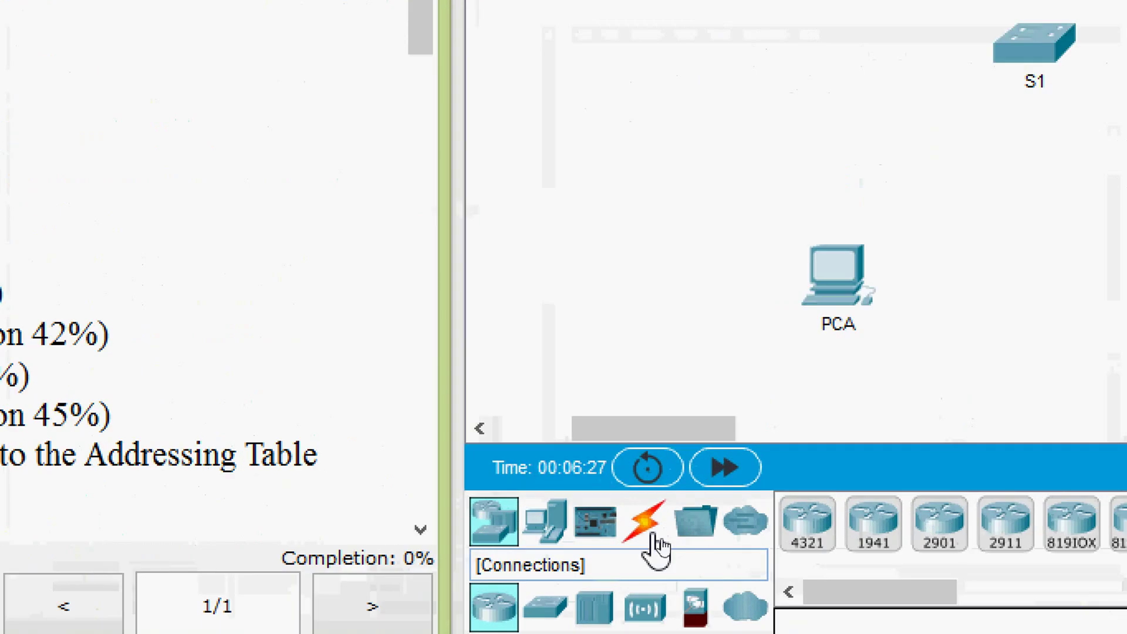
- Link R1's GigabitEthernet0/0 to S1's GigabitEthernet0/1 with a copper straight-through cable
{"action": "left_click", "coordinate": [649, 532]}
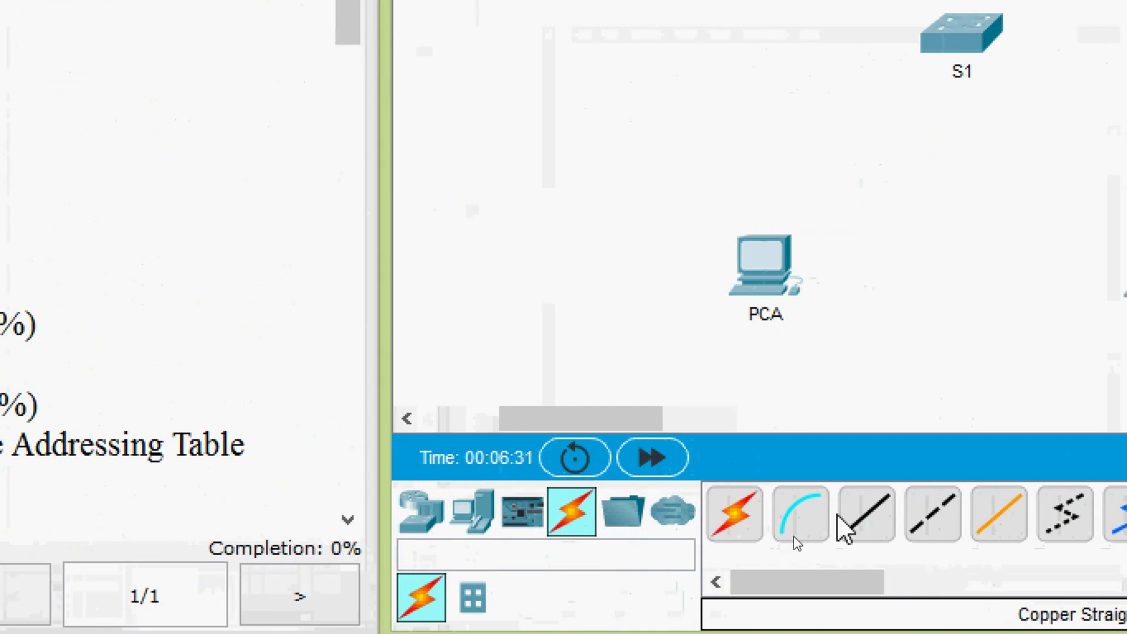
{"action": "left_click", "coordinate": [848, 526]}
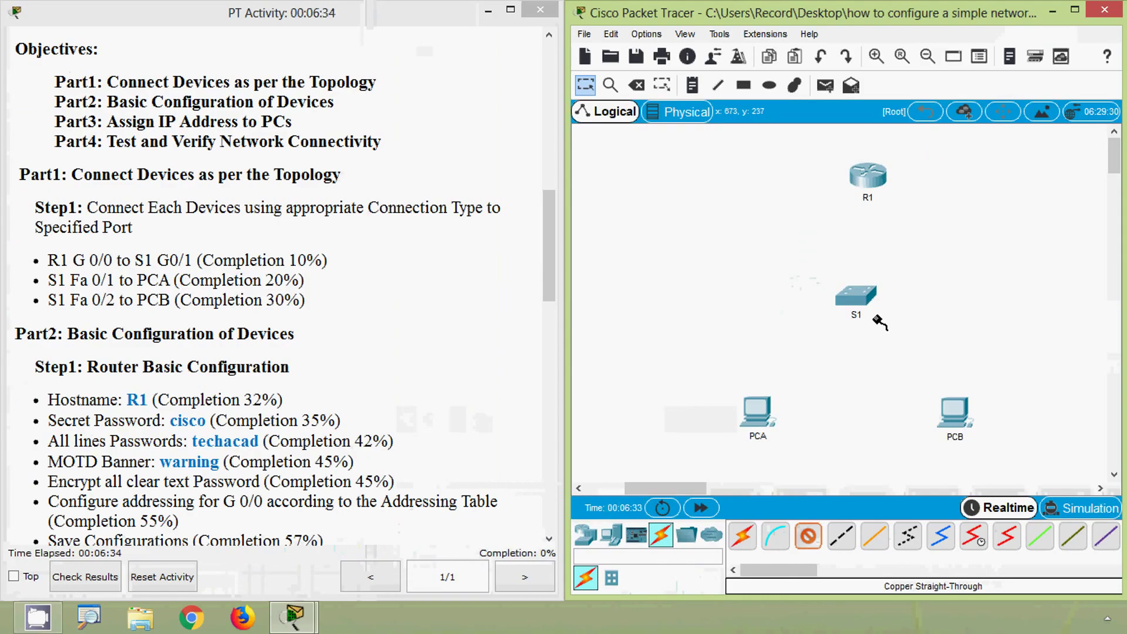
{"action": "left_click", "coordinate": [869, 175]}
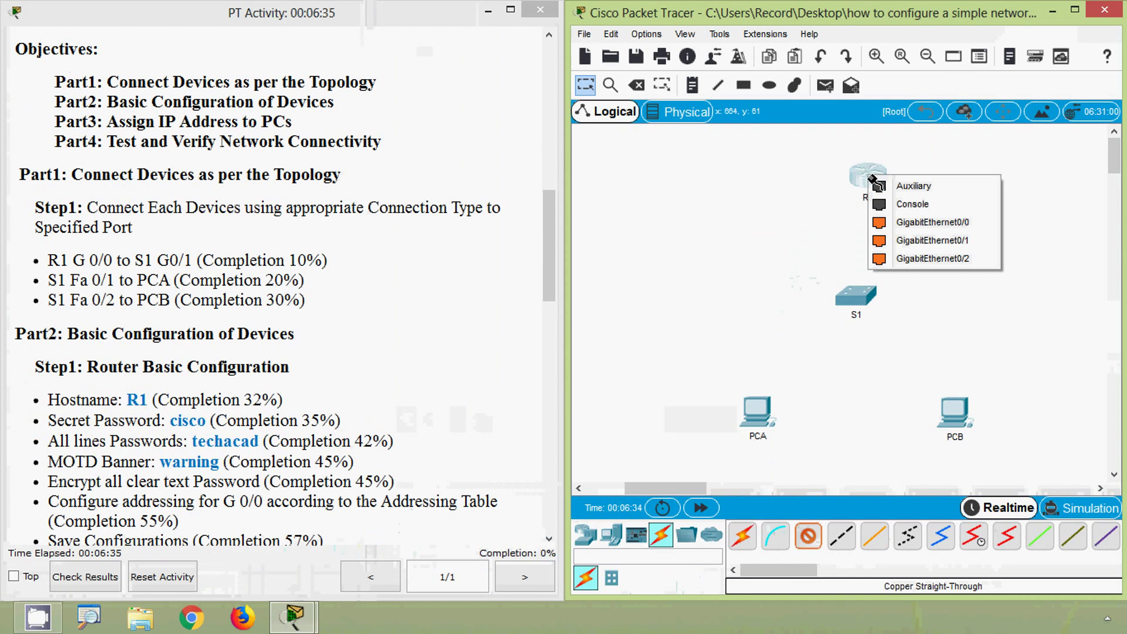
{"action": "left_click", "coordinate": [904, 222]}
{"action": "left_click", "coordinate": [862, 298]}
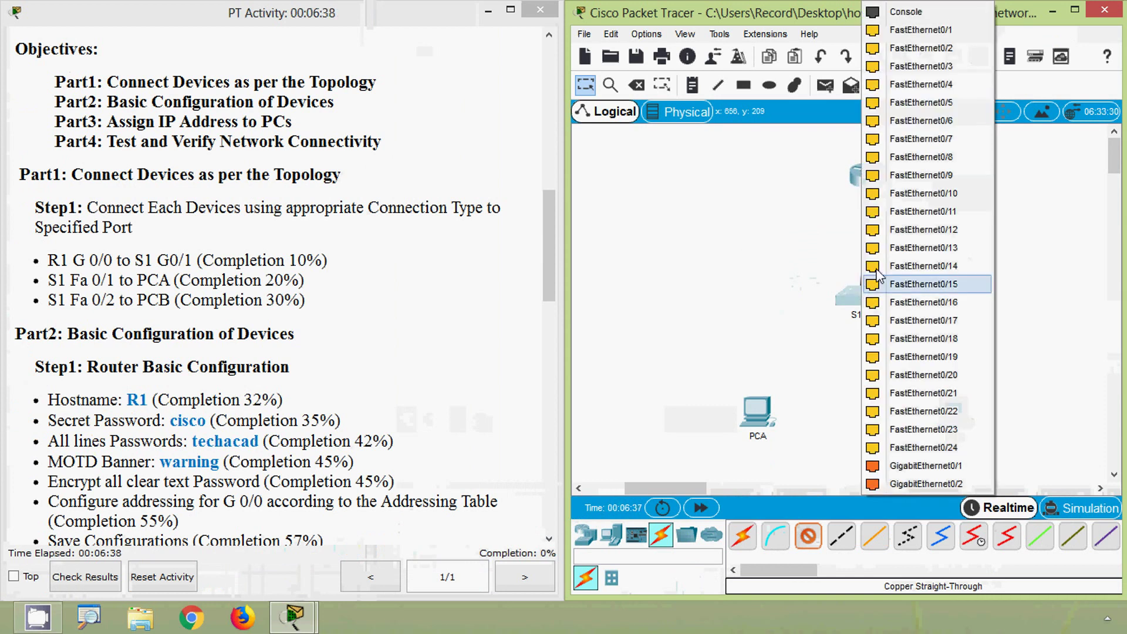
{"action": "left_click", "coordinate": [909, 466]}
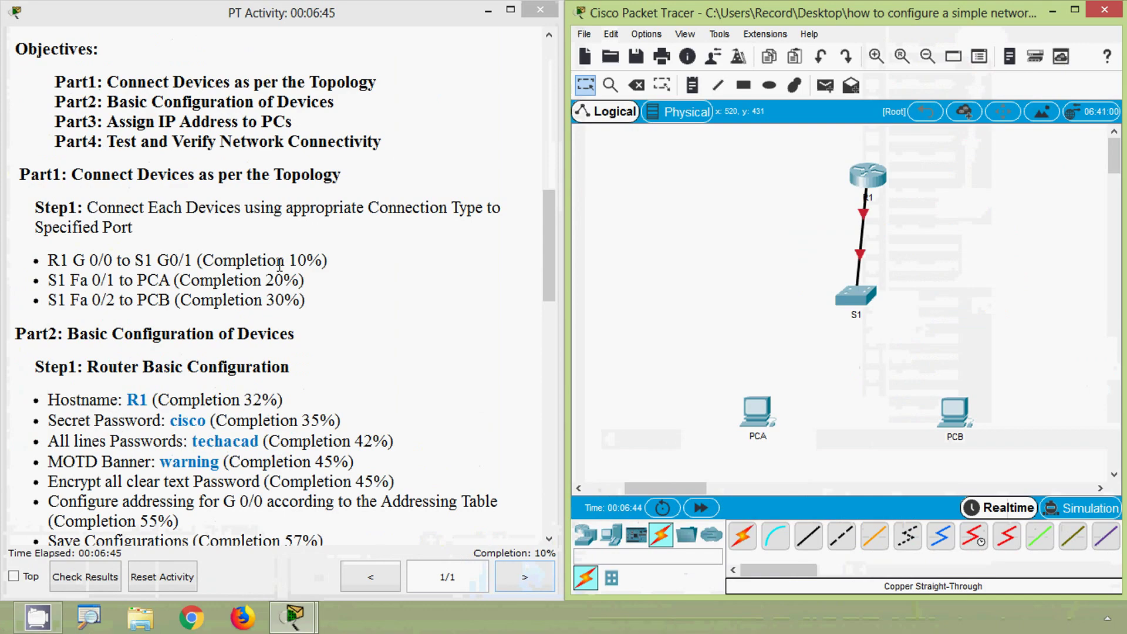
{"action": "left_click_drag", "start_coordinate": [280, 263], "coordinate": [336, 259]}
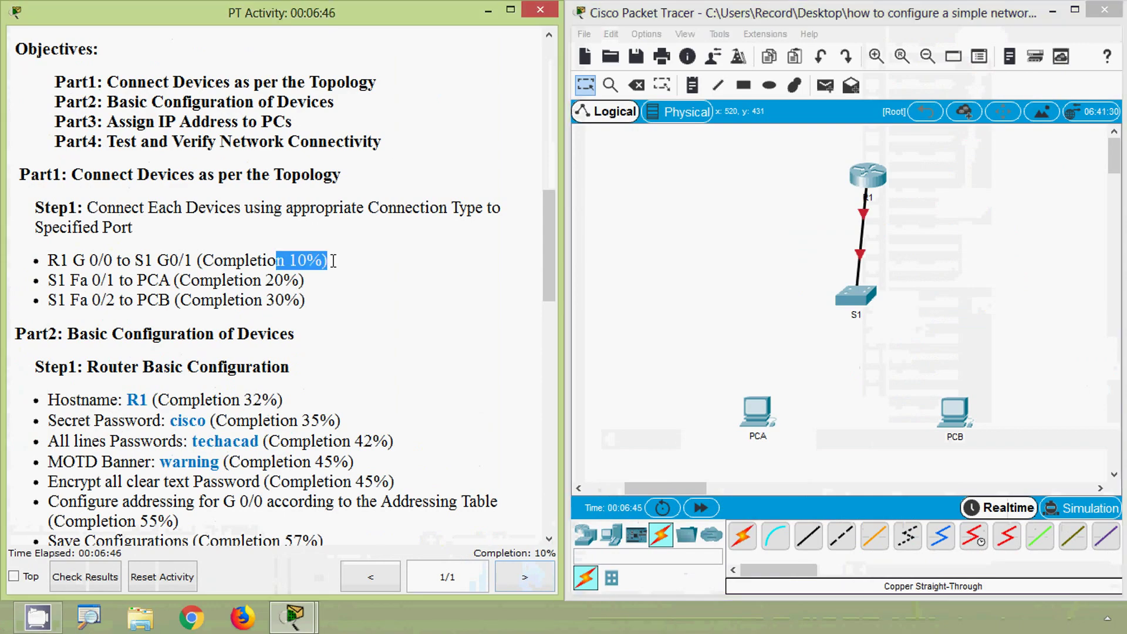
{"action": "left_click", "coordinate": [336, 258]}
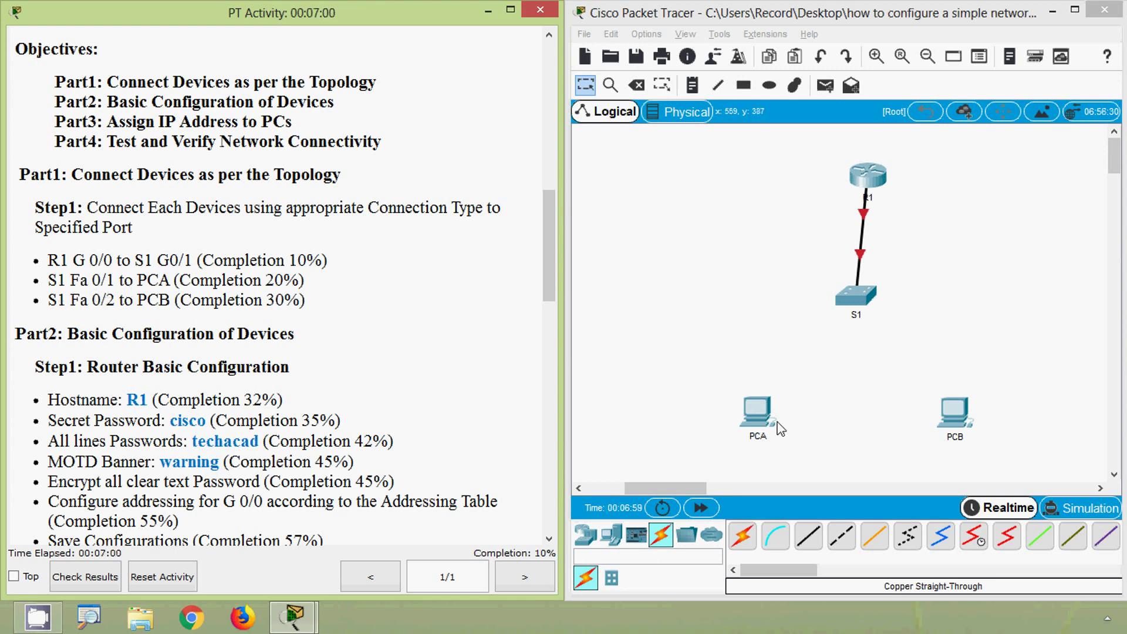
- Cable S1 Fa0/1 to PCA FastEthernet0 and S1 Fa0/2 to PCB FastEthernet0, both copper straight-through
{"action": "left_click", "coordinate": [808, 546]}
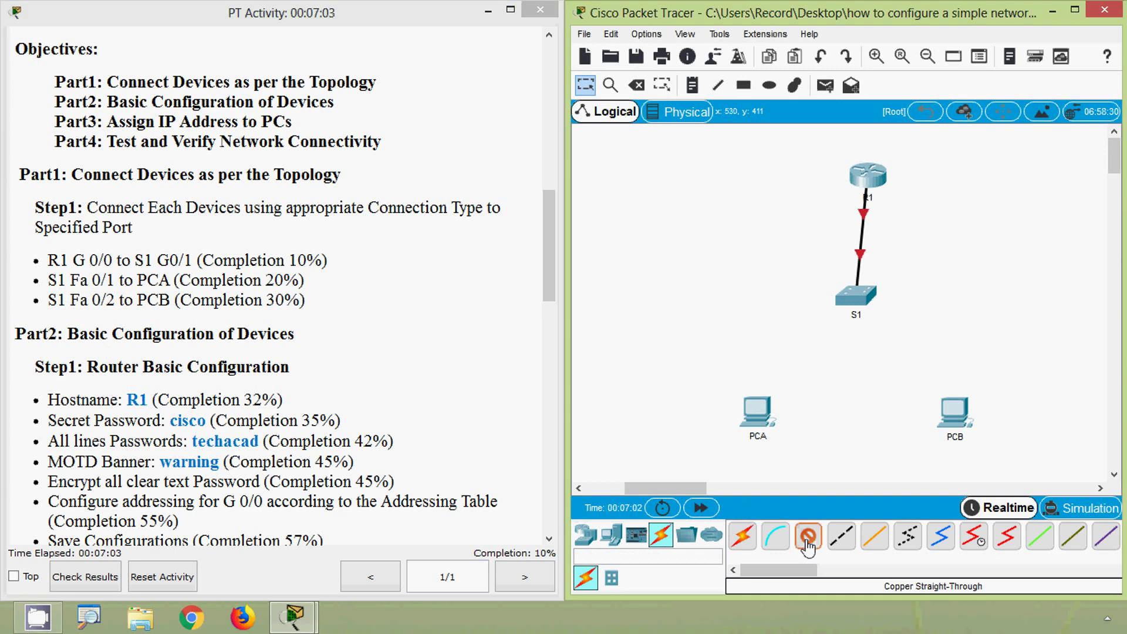
{"action": "left_click", "coordinate": [857, 299]}
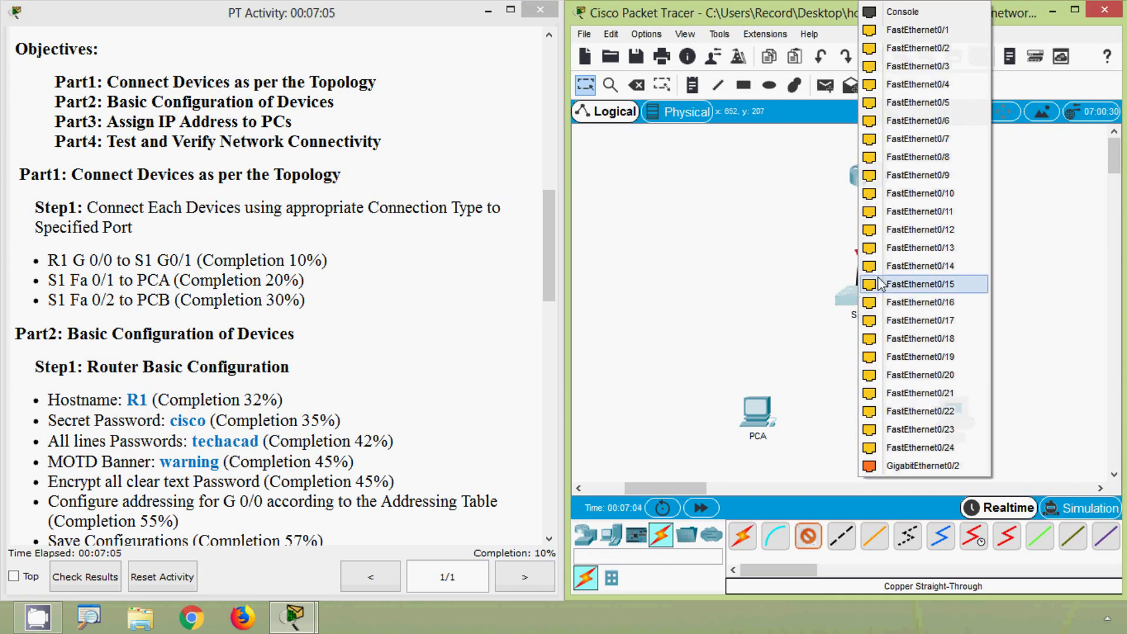
{"action": "left_click", "coordinate": [907, 30]}
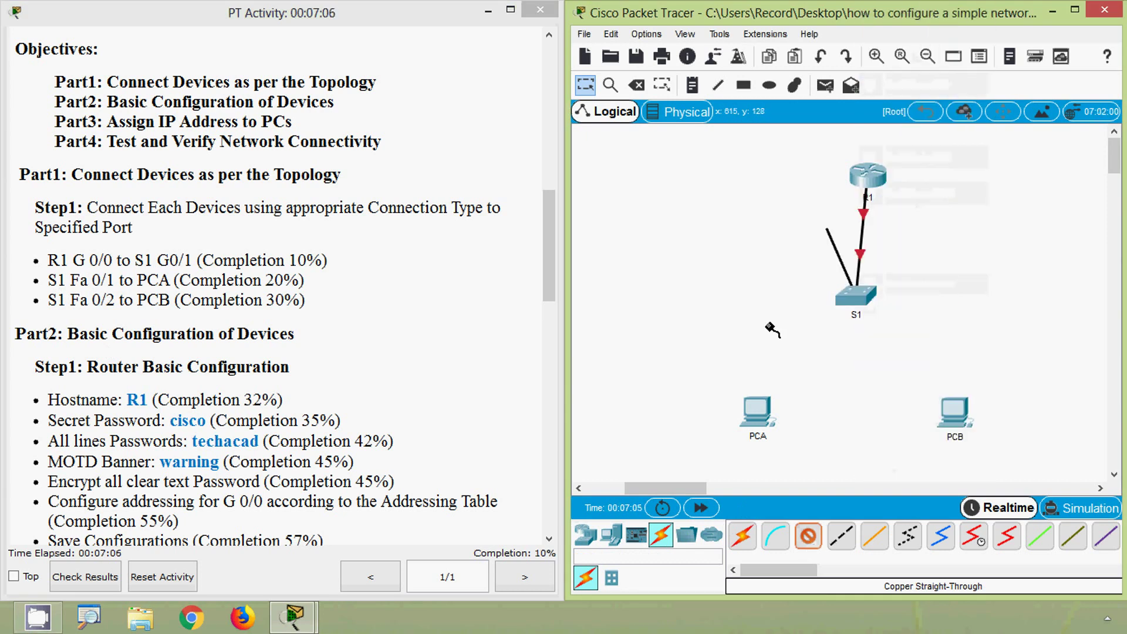
{"action": "left_click", "coordinate": [756, 411]}
{"action": "left_click", "coordinate": [789, 474]}
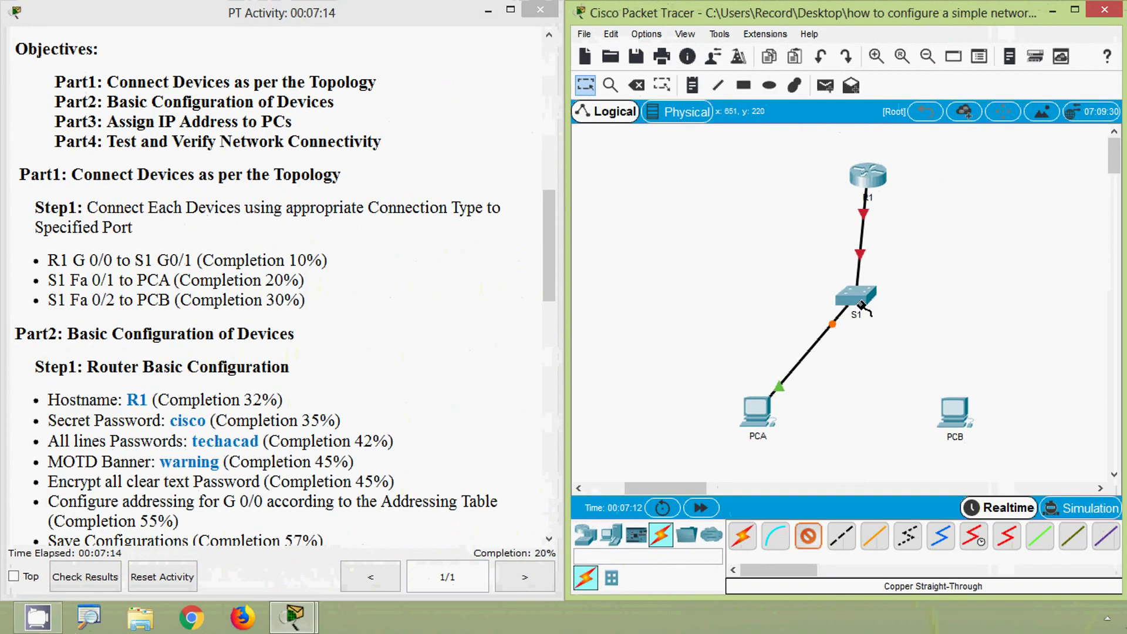
{"action": "left_click", "coordinate": [851, 300]}
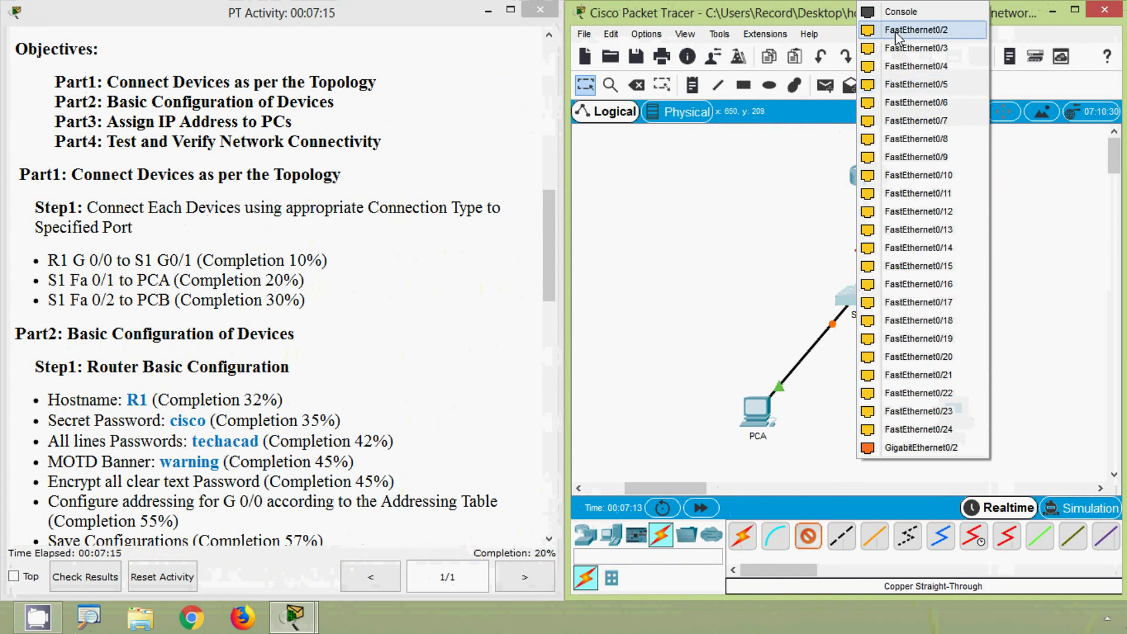
{"action": "left_click", "coordinate": [926, 33]}
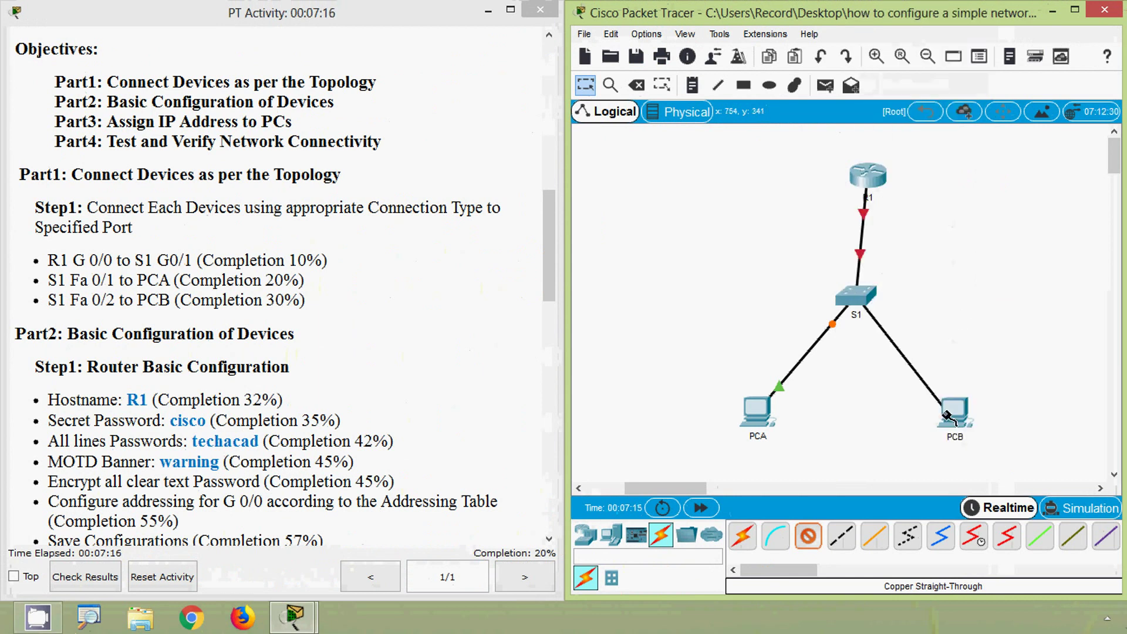
{"action": "left_click", "coordinate": [948, 415]}
{"action": "left_click", "coordinate": [986, 472]}
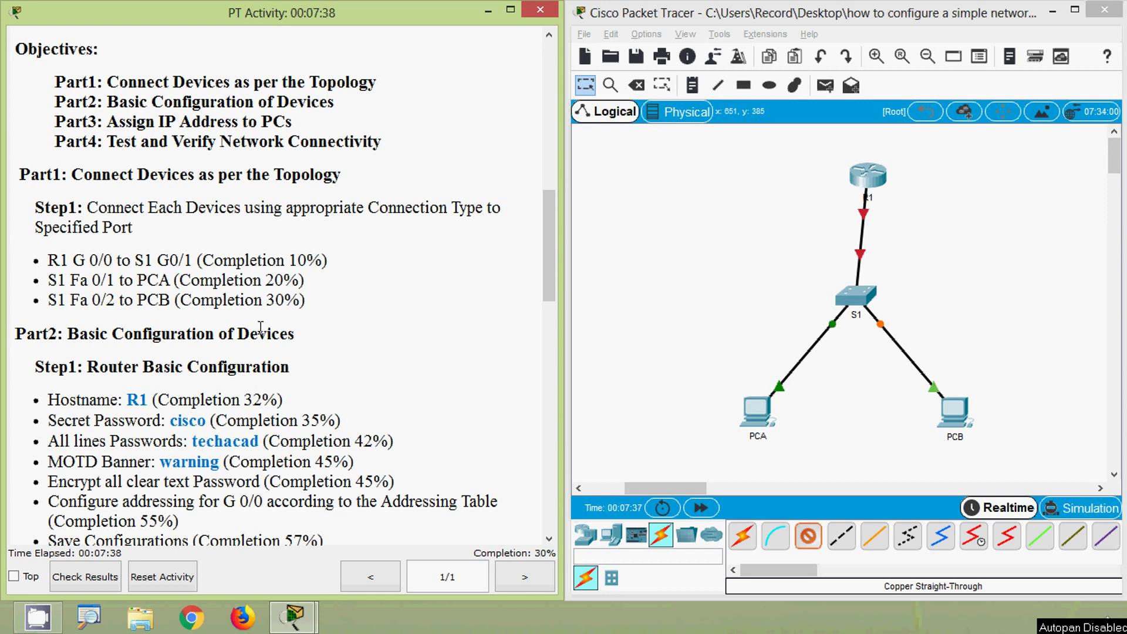
{"action": "left_click_drag", "start_coordinate": [269, 305], "coordinate": [299, 301]}
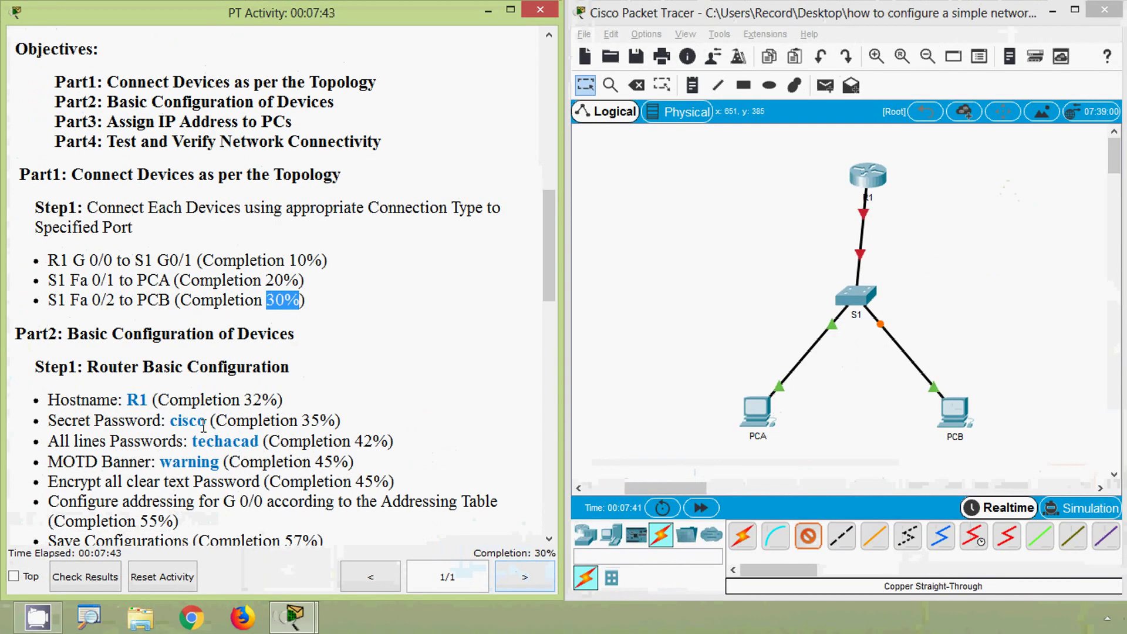
{"action": "left_click", "coordinate": [132, 404]}
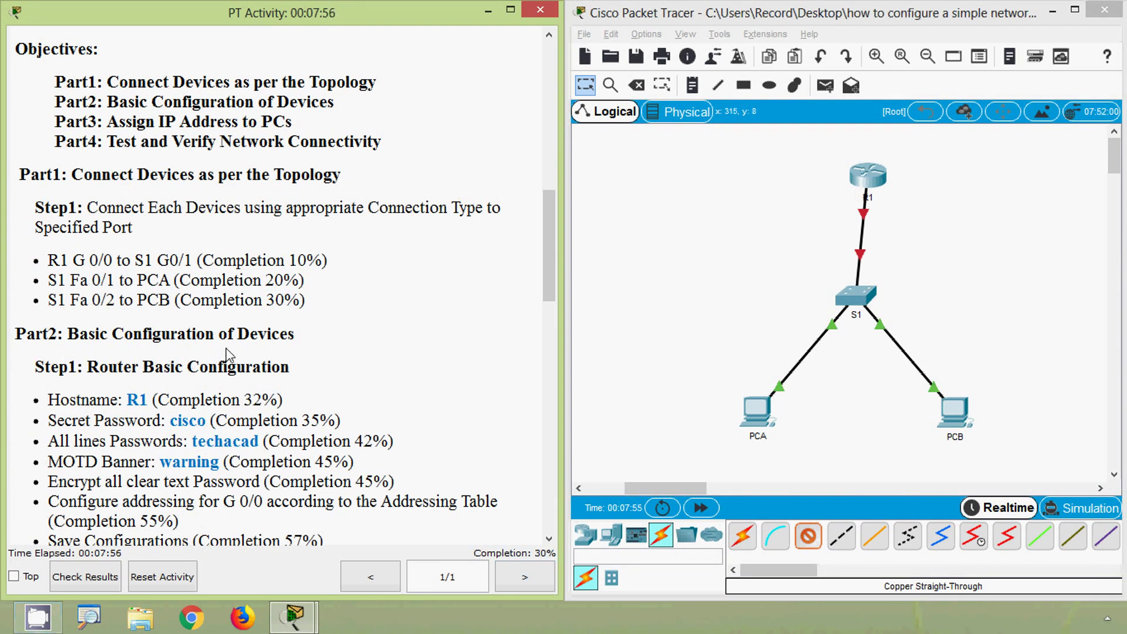
{"action": "scroll", "coordinate": [270, 360], "scroll_direction": "down", "scroll_amount": 1}
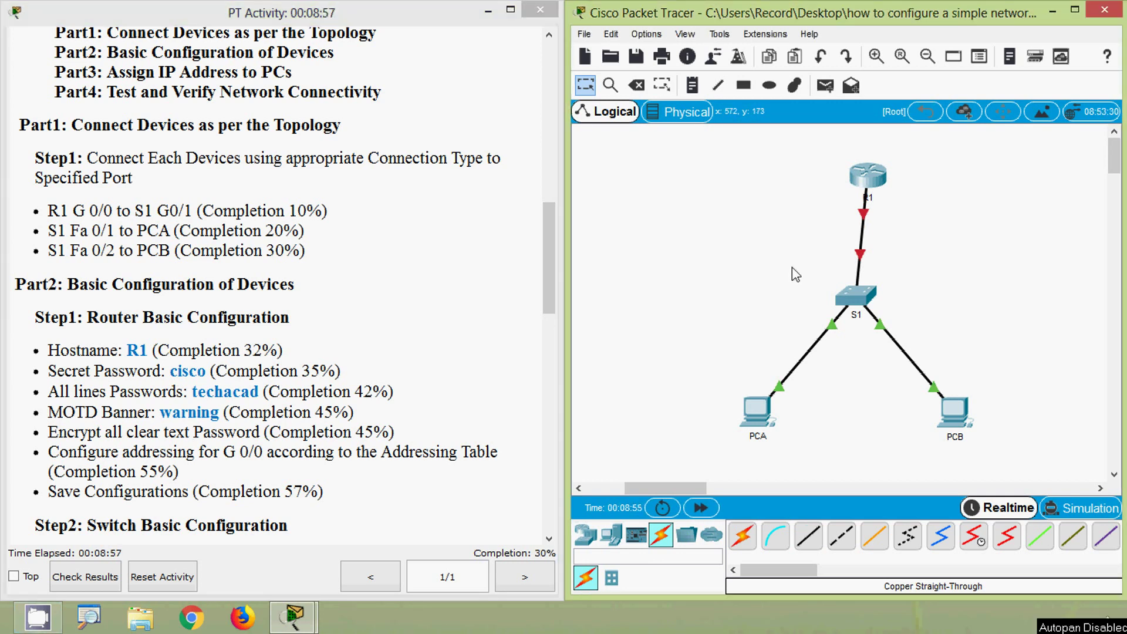
- Open R1's CLI tab beside the instructions and bring up a console prompt
{"action": "left_click", "coordinate": [868, 175]}
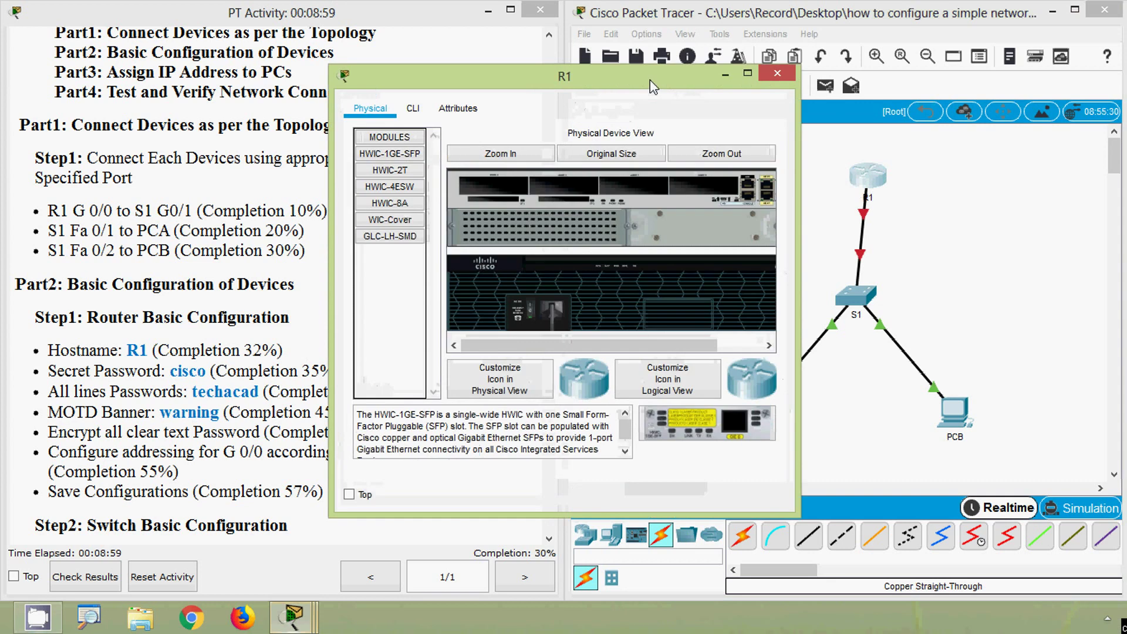
{"action": "left_click_drag", "start_coordinate": [650, 80], "coordinate": [905, 70]}
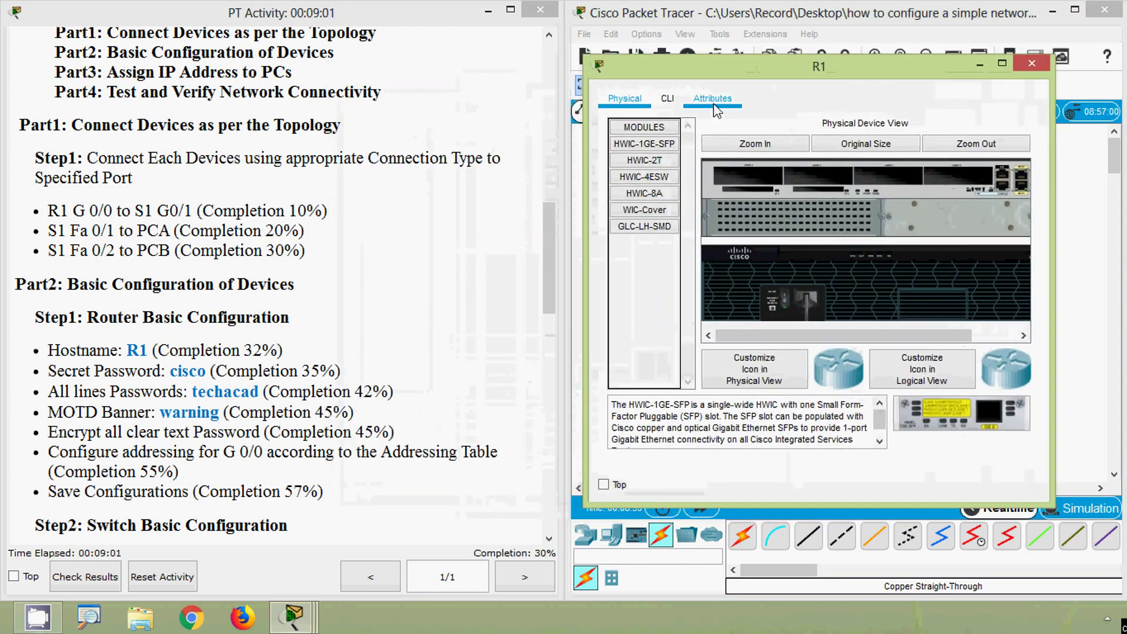
{"action": "left_click", "coordinate": [668, 99]}
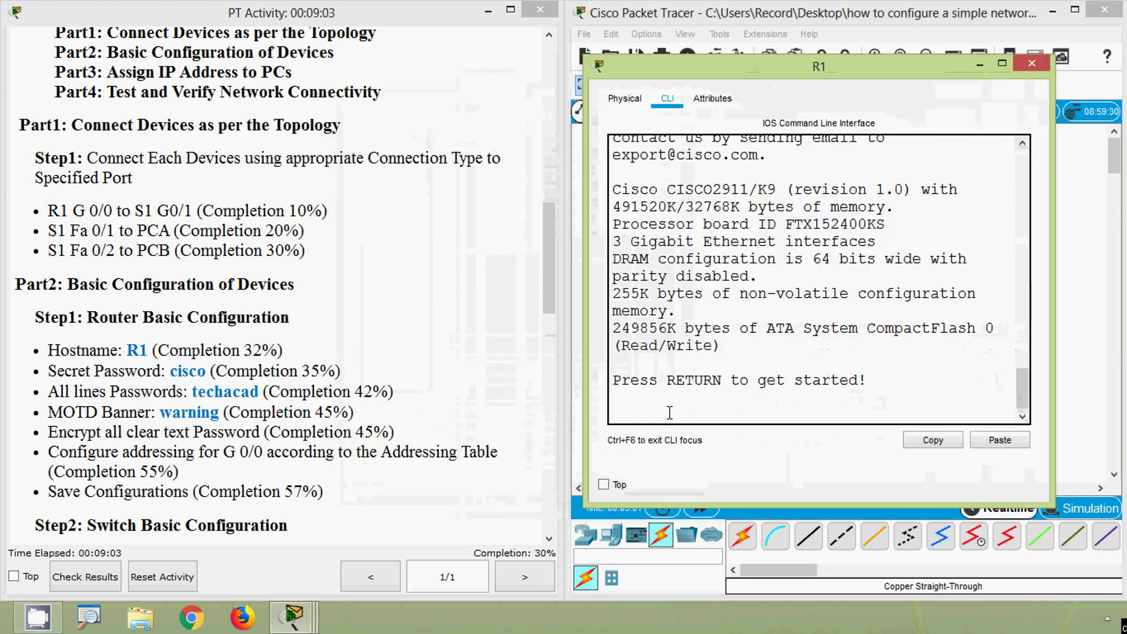
{"action": "key", "text": "Return"}
{"action": "key", "text": "Return"}
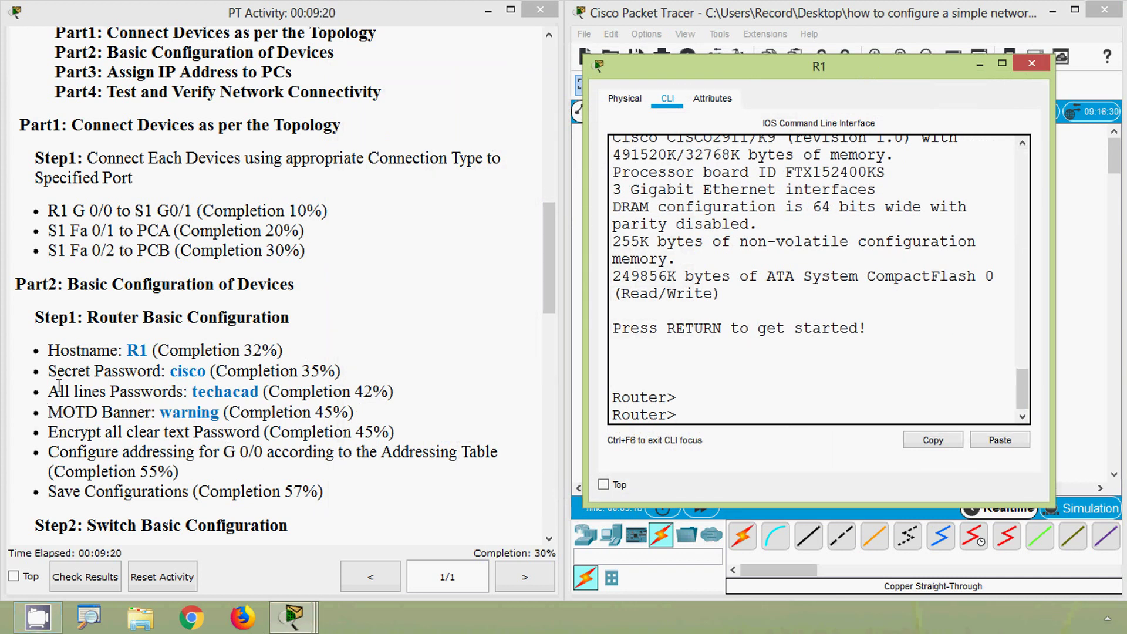
{"action": "left_click_drag", "start_coordinate": [48, 350], "coordinate": [128, 351]}
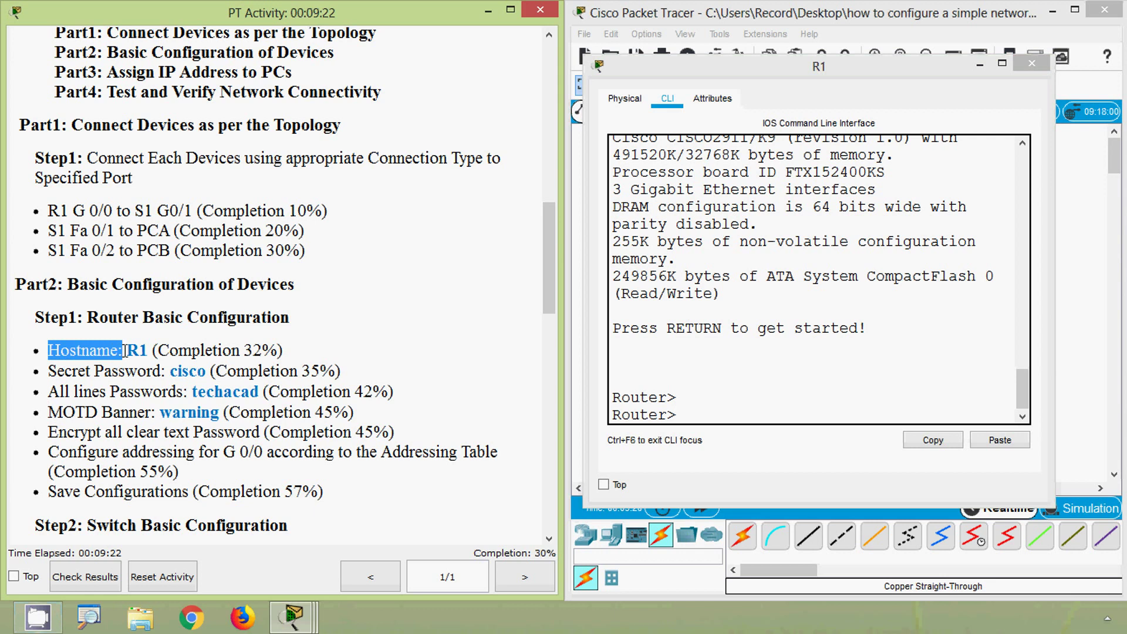
{"action": "left_click", "coordinate": [128, 350]}
{"action": "double_click", "coordinate": [130, 351]}
{"action": "left_click", "coordinate": [636, 414]}
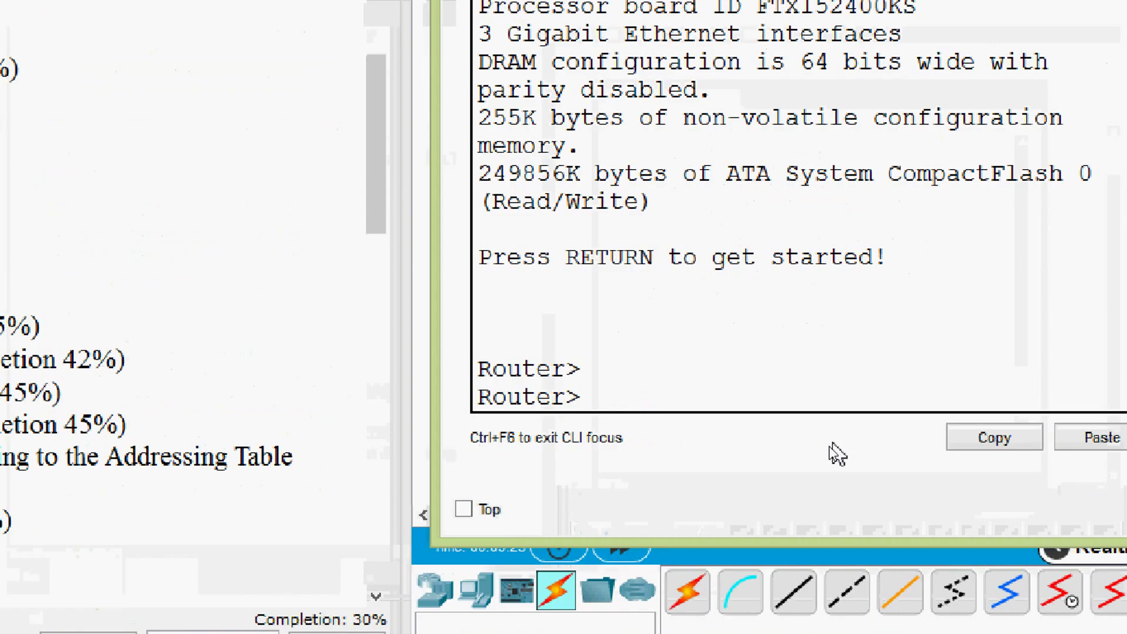
- Enter global configuration mode and set the router hostname to R1
{"action": "type", "text": "ena"}
{"action": "key", "text": "Tab"}
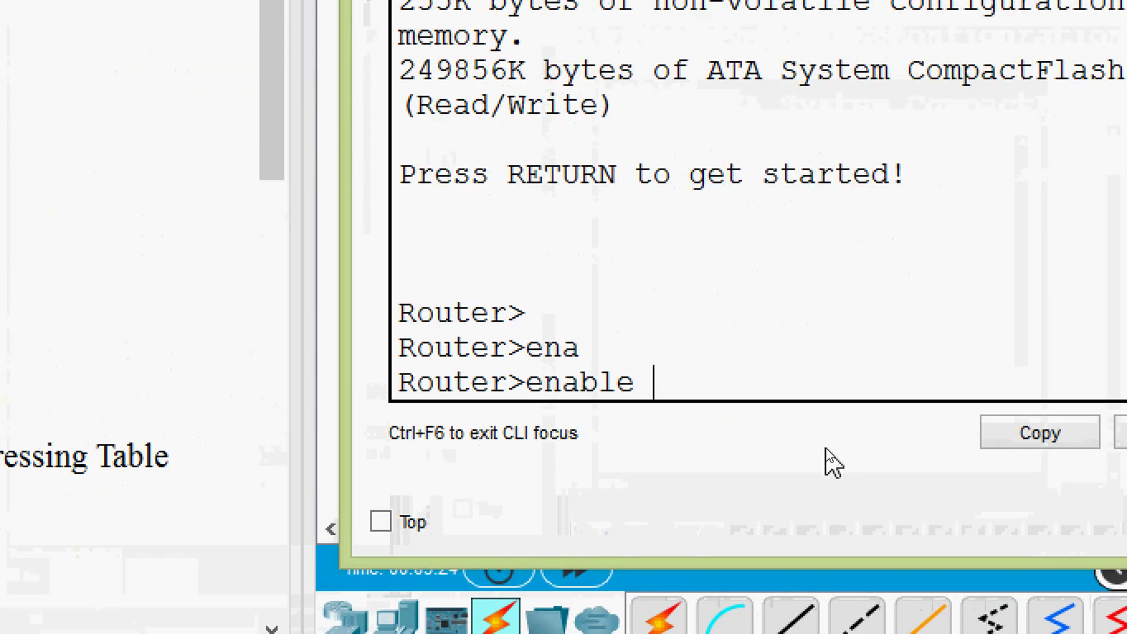
{"action": "key", "text": "Return"}
{"action": "type", "text": "conf"}
{"action": "key", "text": "Tab"}
{"action": "type", "text": "t"}
{"action": "key", "text": "Tab"}
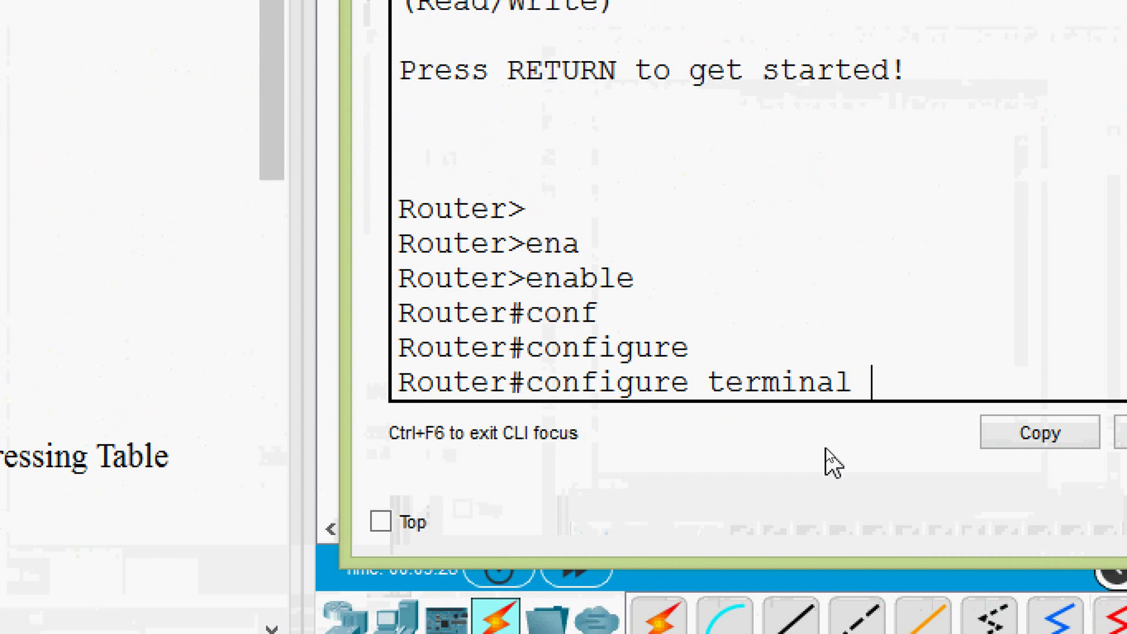
{"action": "key", "text": "Return"}
{"action": "type", "text": "host"}
{"action": "key", "text": "Tab"}
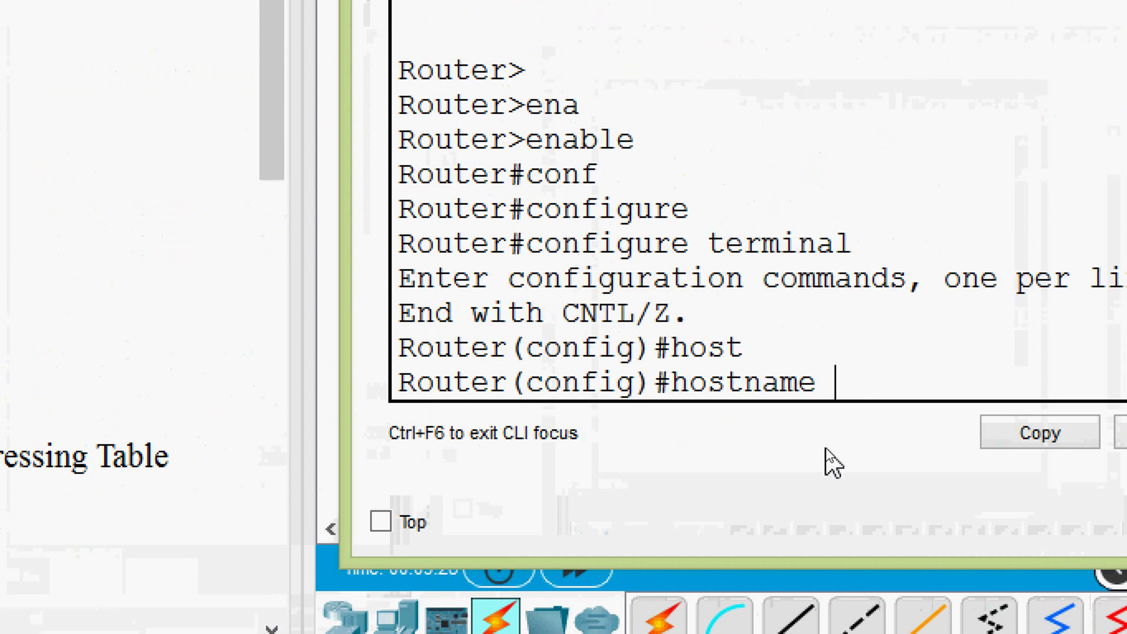
{"action": "type", "text": "R1"}
{"action": "key", "text": "Return"}
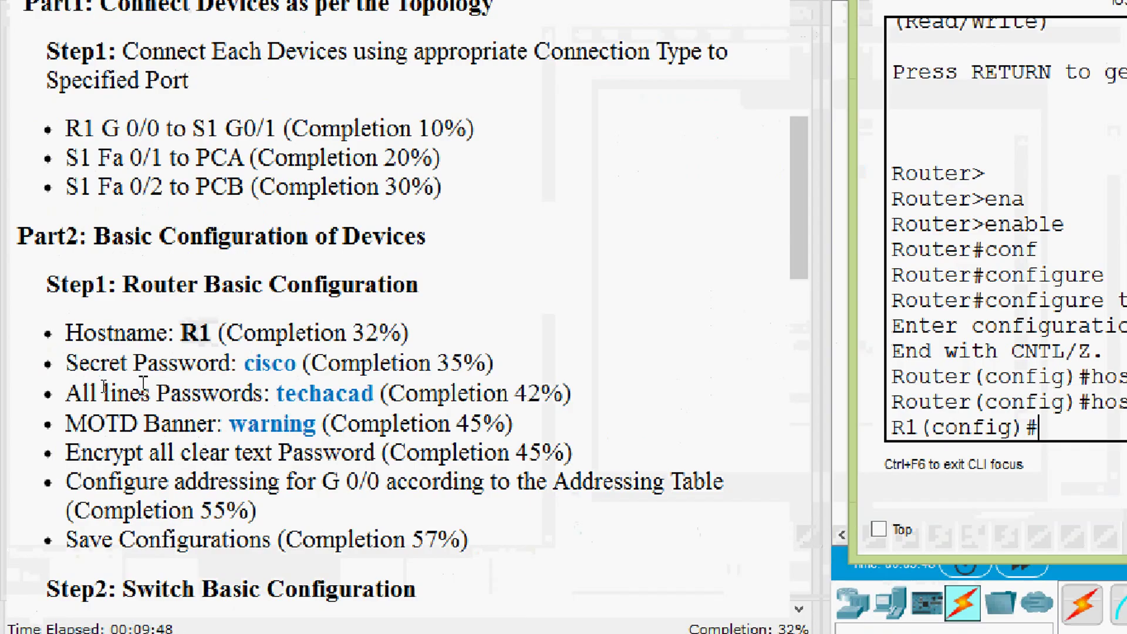
- Set R1's enable secret to the activity's secret password
{"action": "left_click_drag", "start_coordinate": [244, 363], "coordinate": [310, 364]}
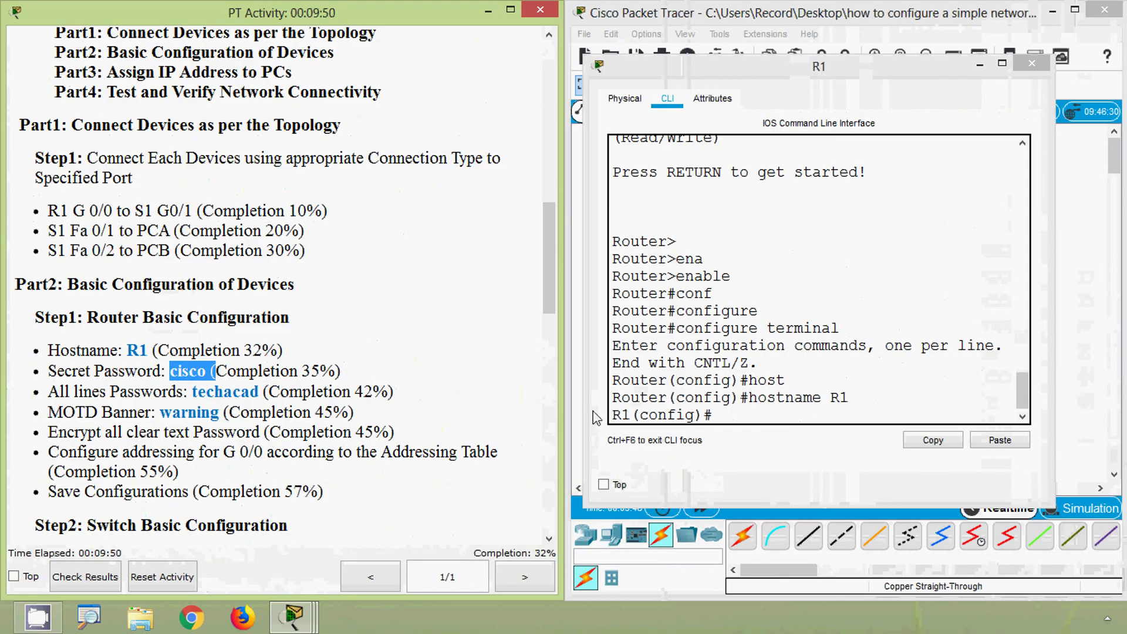
{"action": "left_click", "coordinate": [597, 418]}
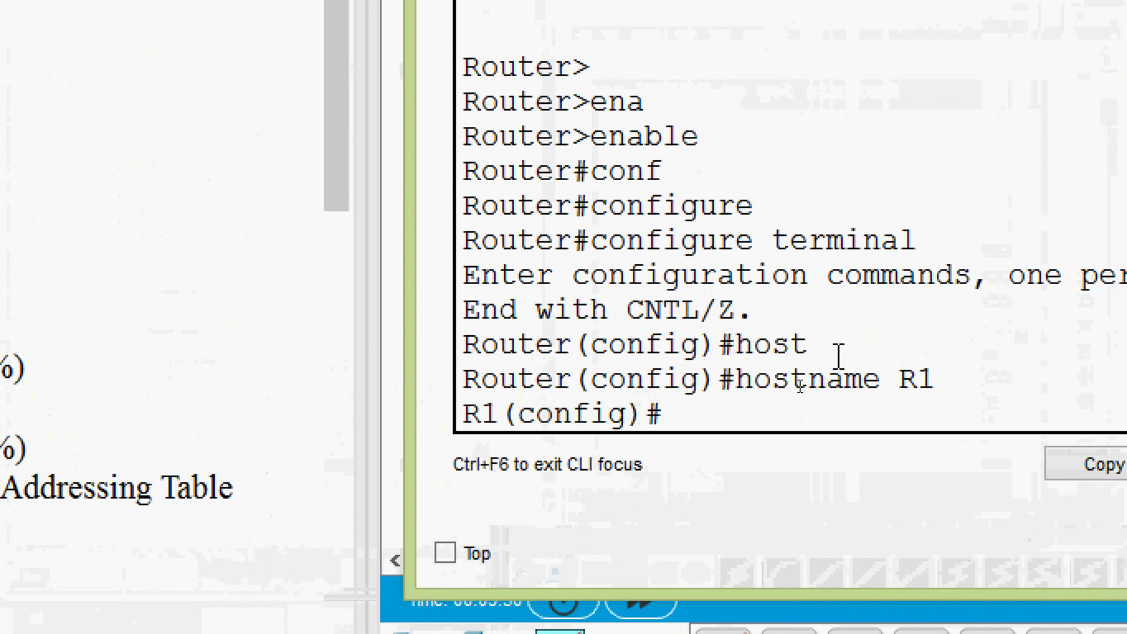
{"action": "type", "text": "ena"}
{"action": "key", "text": "Tab"}
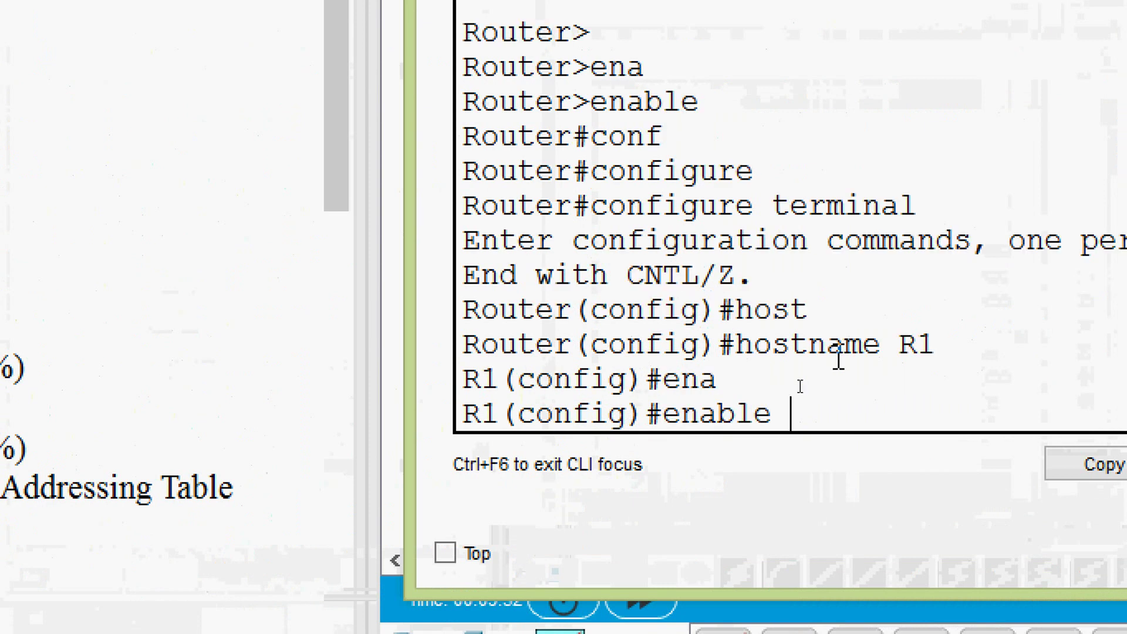
{"action": "type", "text": "se"}
{"action": "key", "text": "Tab"}
{"action": "type", "text": "cisco"}
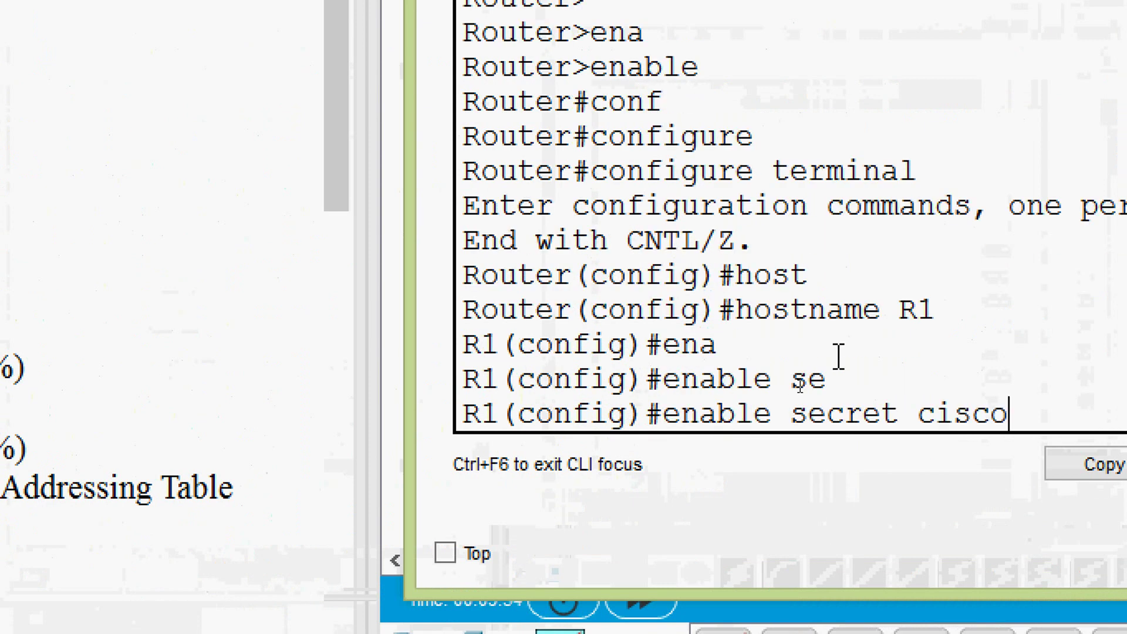
{"action": "key", "text": "Return"}
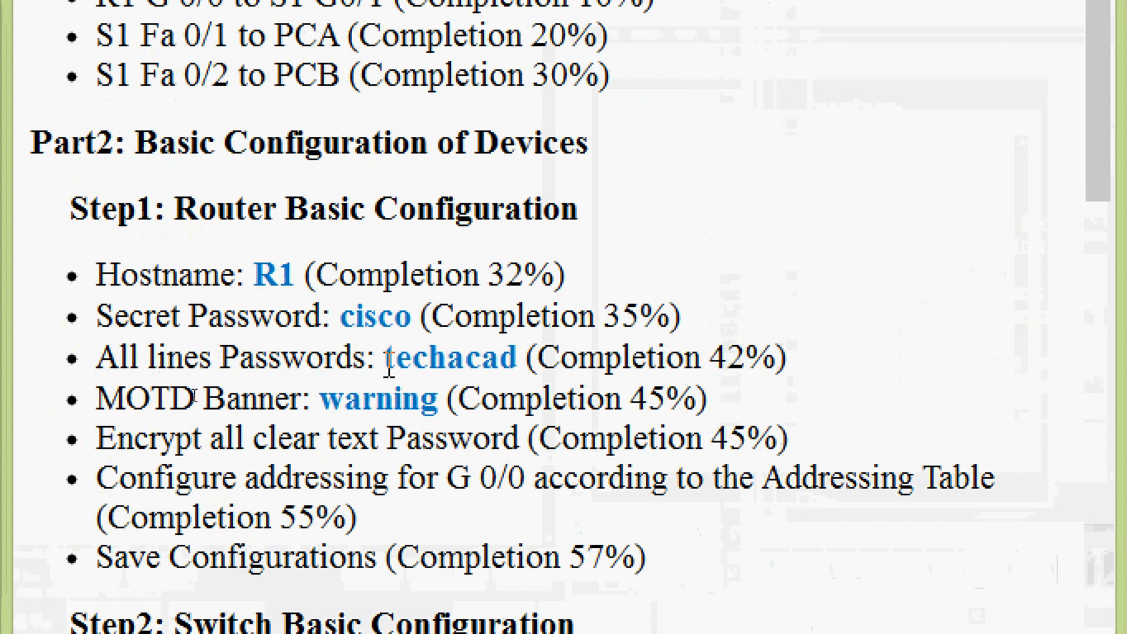
{"action": "left_click_drag", "start_coordinate": [388, 359], "coordinate": [511, 378]}
{"action": "left_click", "coordinate": [511, 378]}
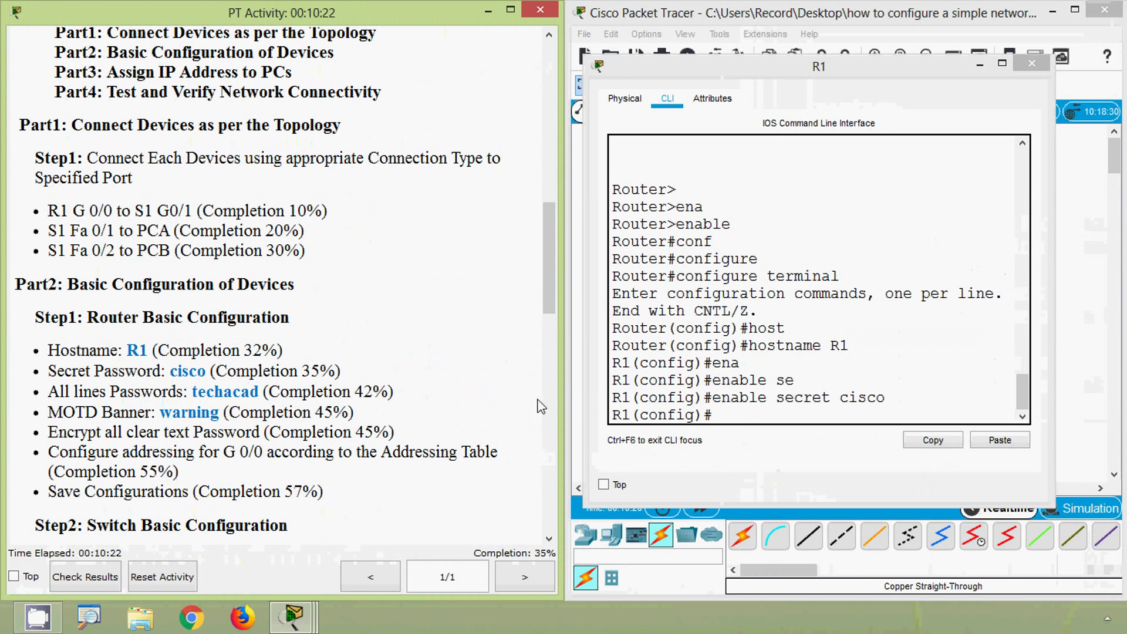
- Give console line 0 the activity's line password, enable login, and exit line mode
{"action": "left_click", "coordinate": [747, 417]}
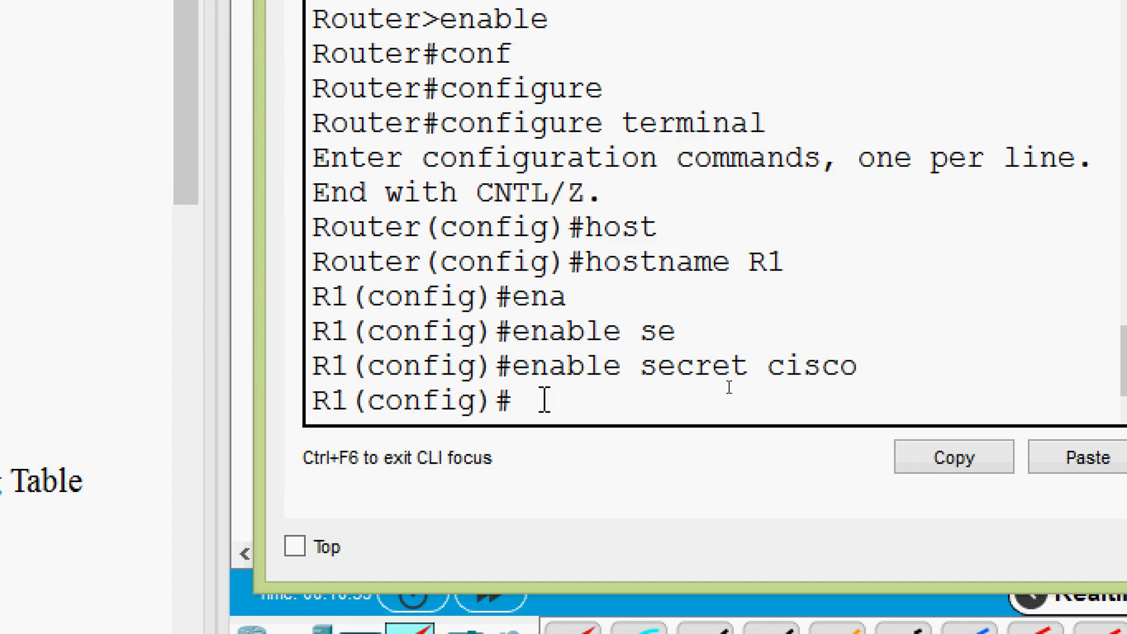
{"action": "type", "text": "line"}
{"action": "key", "text": "Tab"}
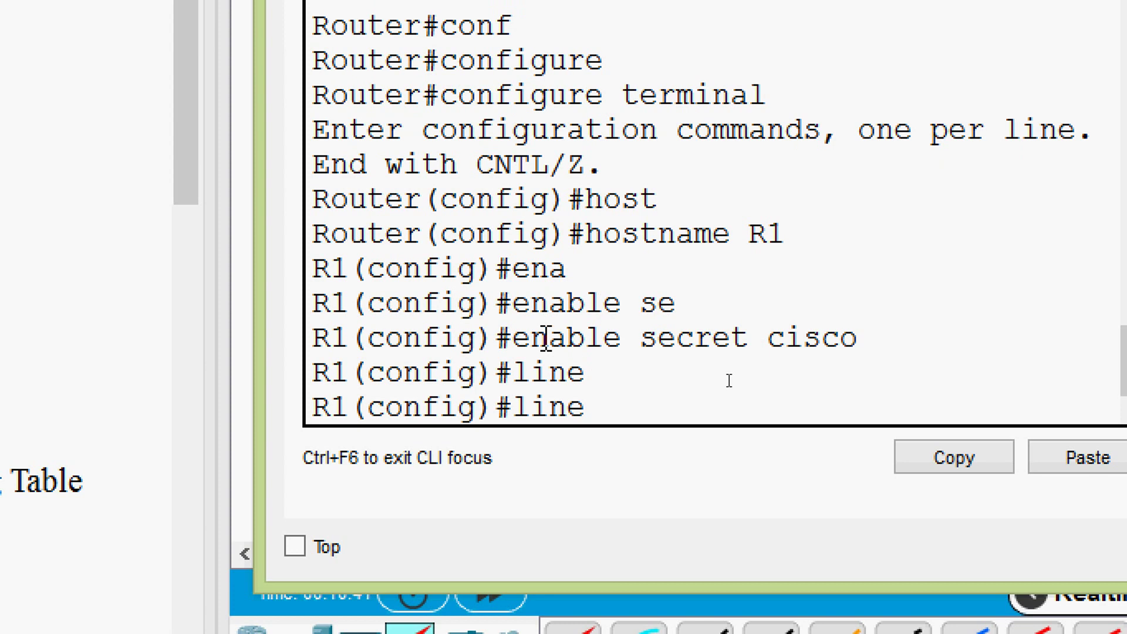
{"action": "type", "text": "con"}
{"action": "key", "text": "Tab"}
{"action": "type", "text": "0"}
{"action": "key", "text": "Return"}
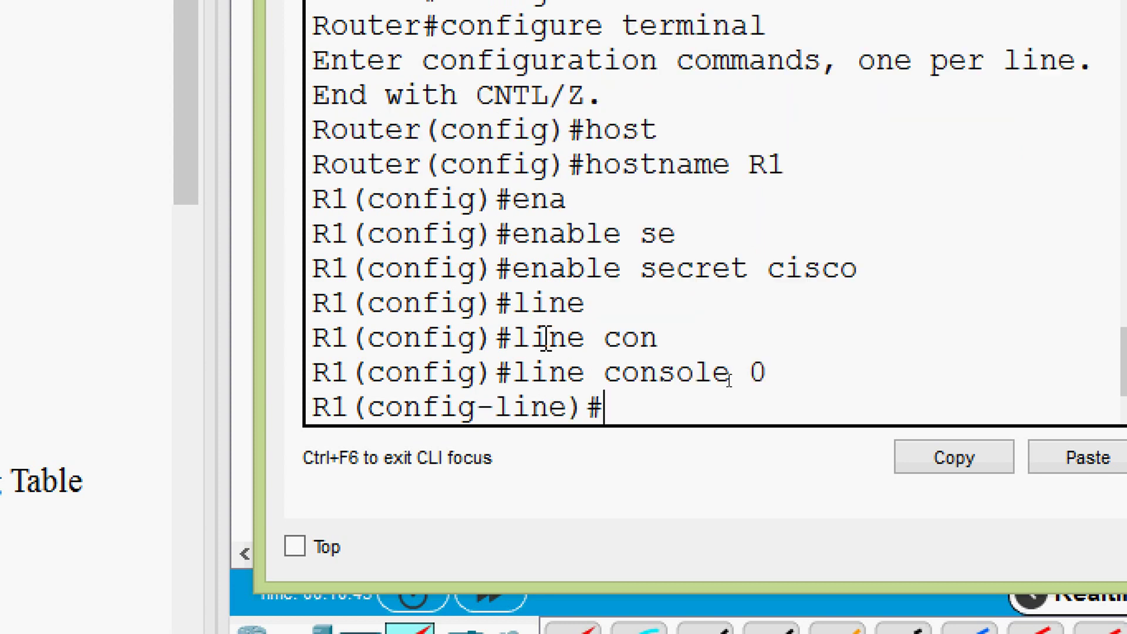
{"action": "type", "text": "pas"}
{"action": "key", "text": "Tab"}
{"action": "type", "text": "t"}
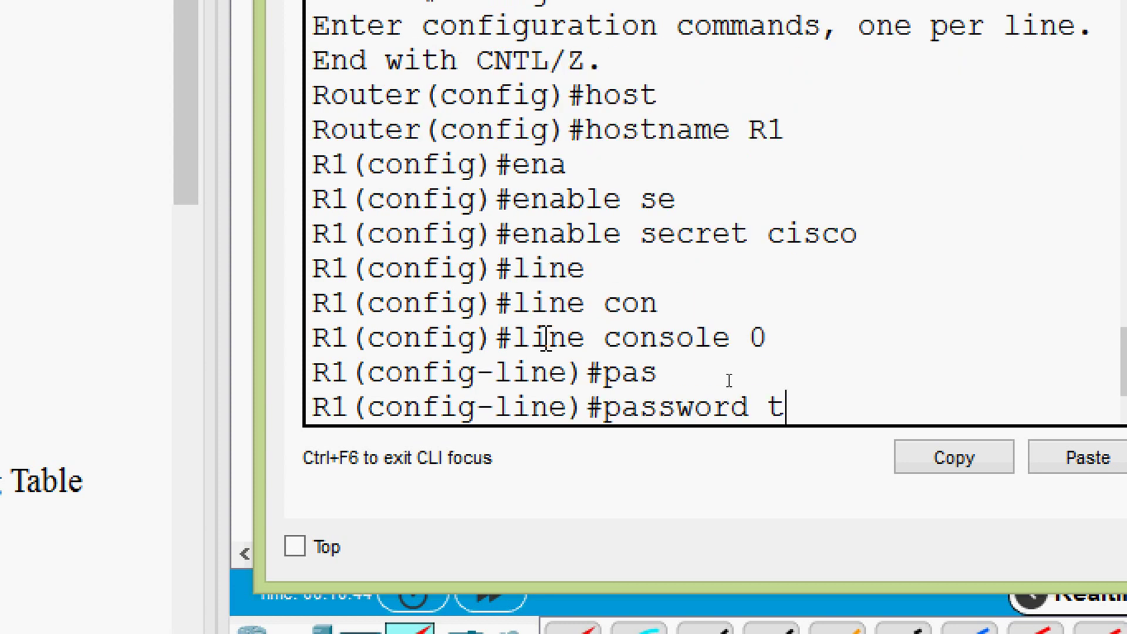
{"action": "type", "text": "echacad"}
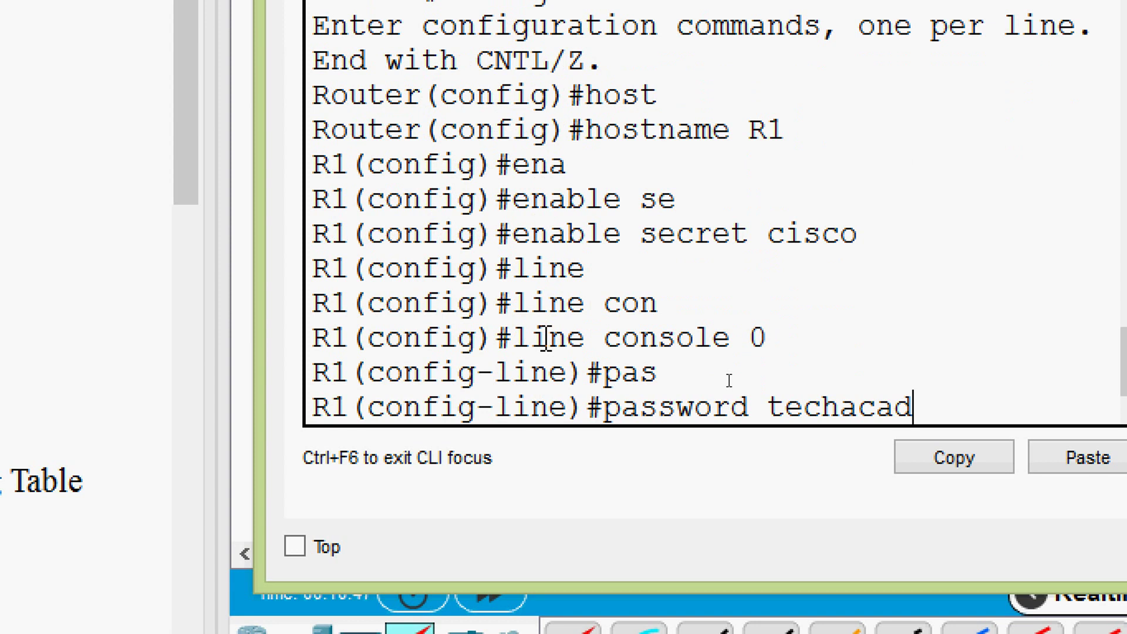
{"action": "key", "text": "Return"}
{"action": "type", "text": "login"}
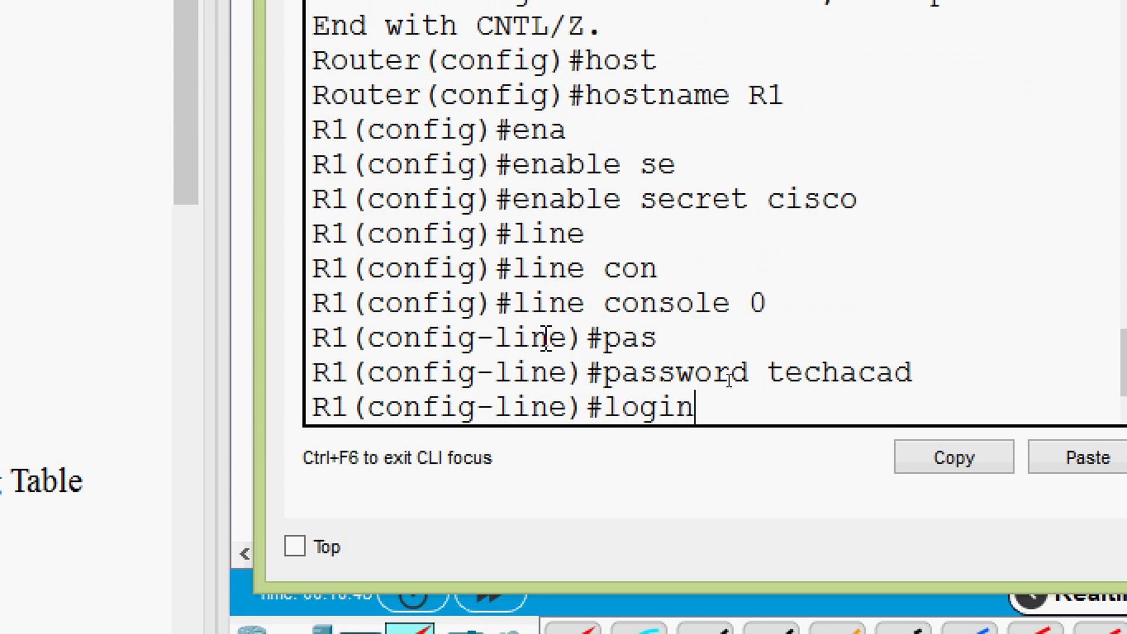
{"action": "key", "text": "Return"}
{"action": "type", "text": "exit"}
{"action": "key", "text": "Return"}
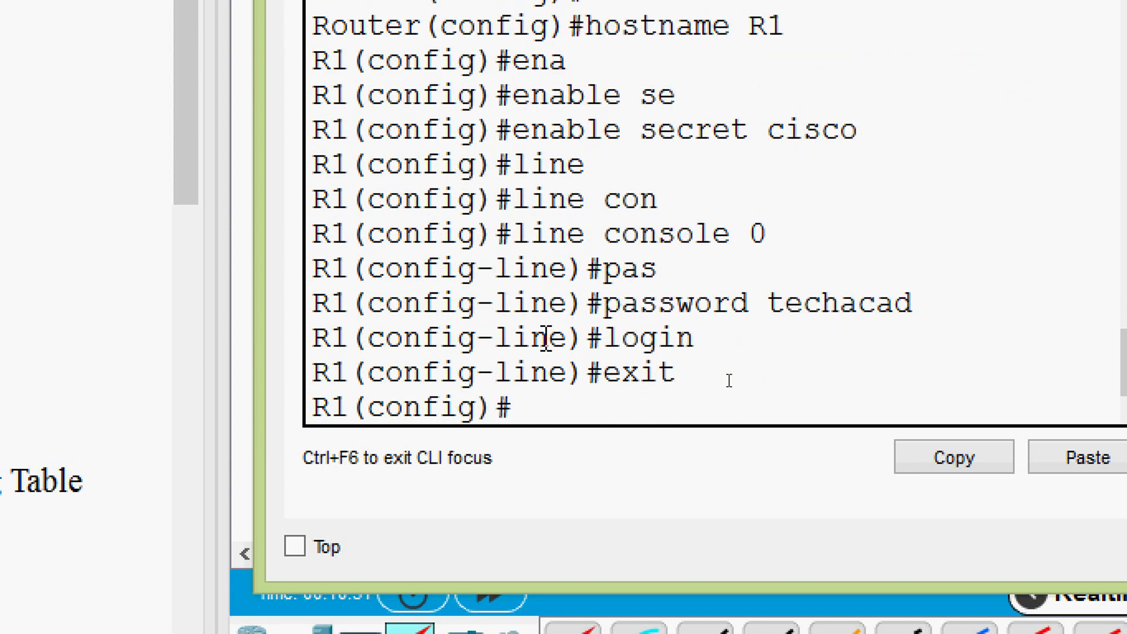
- Set the activity's line password on vty lines 0 15
{"action": "type", "text": "line"}
{"action": "key", "text": "Tab"}
{"action": "type", "text": "v"}
{"action": "key", "text": "Tab"}
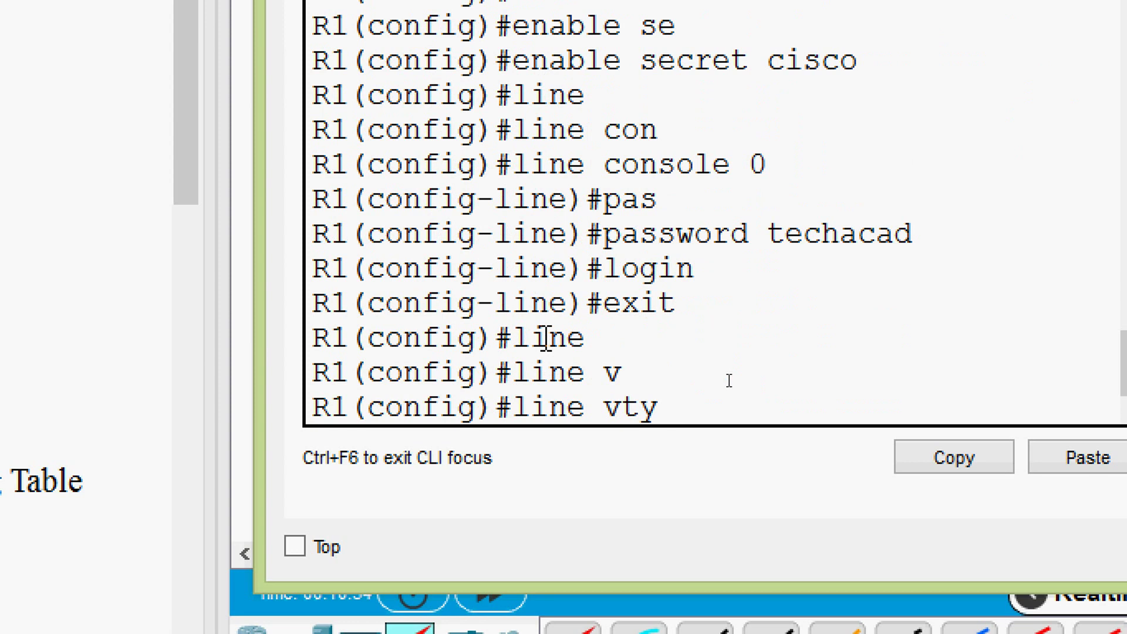
{"action": "type", "text": "0 15"}
{"action": "key", "text": "Return"}
{"action": "type", "text": "pas"}
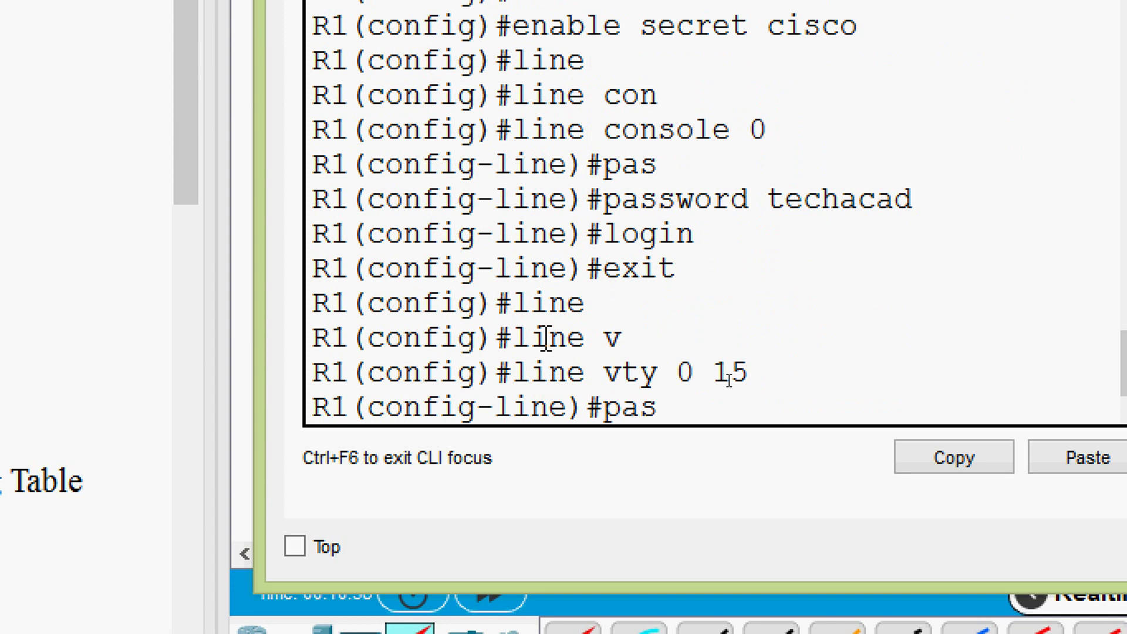
{"action": "key", "text": "Tab"}
{"action": "type", "text": "techacad"}
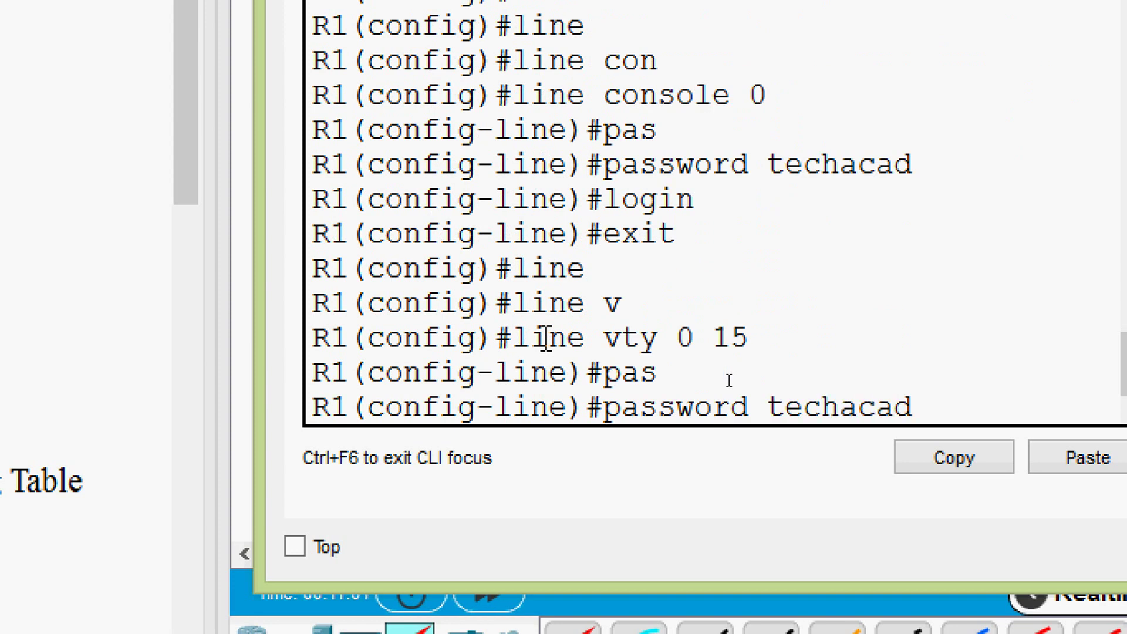
{"action": "key", "text": "Return"}
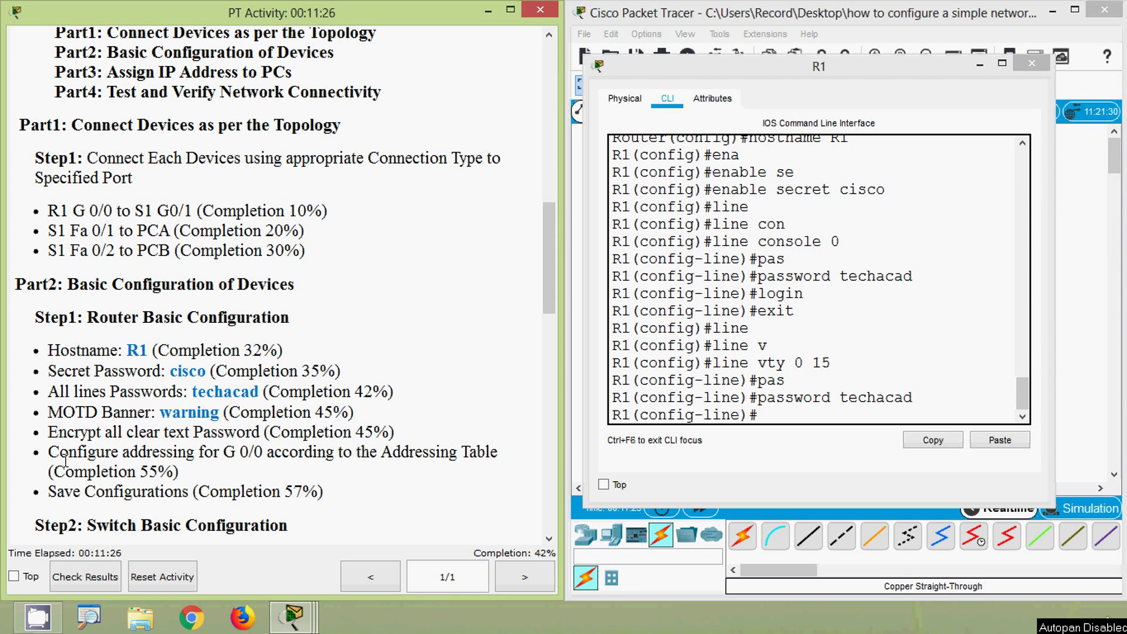
- Clear a false start on the banner command and exit line configuration mode
{"action": "double_click", "coordinate": [166, 416]}
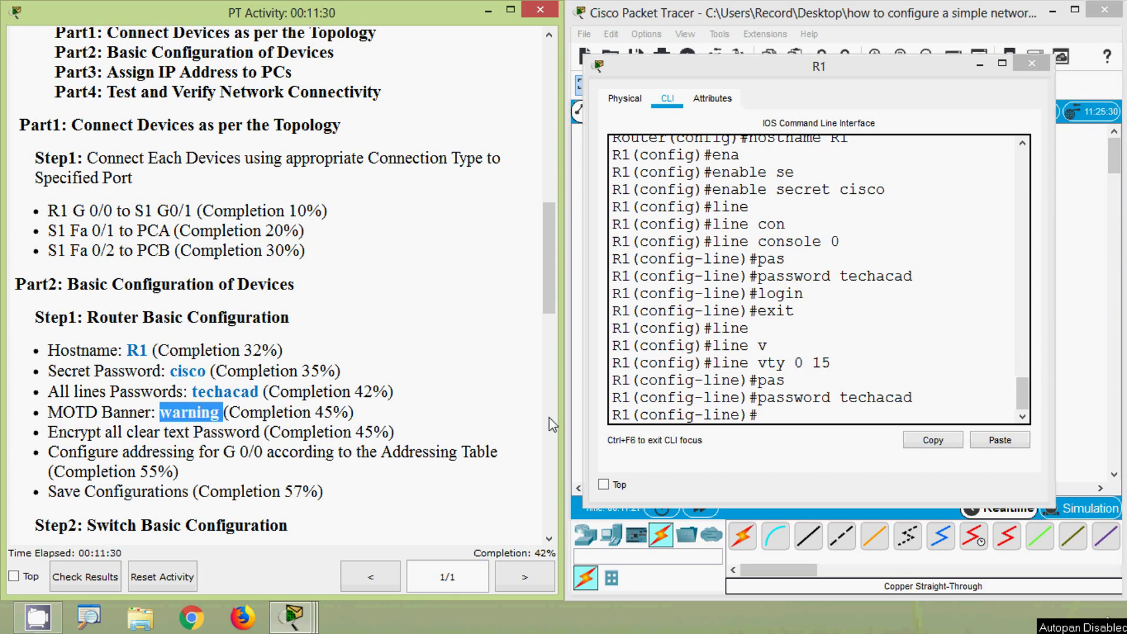
{"action": "left_click", "coordinate": [782, 417]}
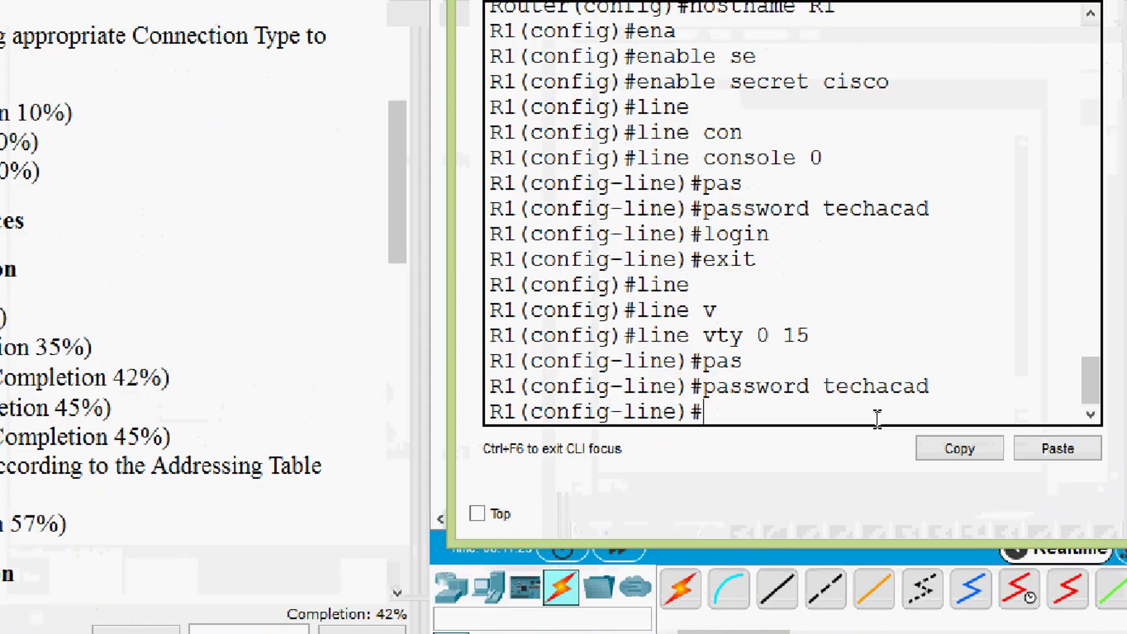
{"action": "type", "text": "banner"}
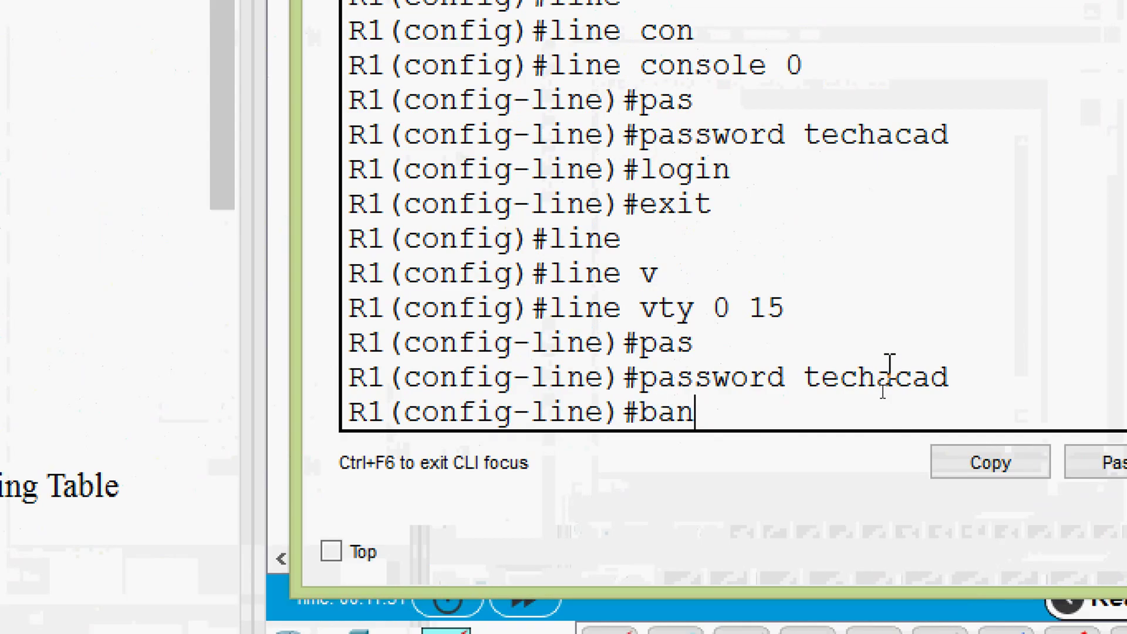
{"action": "key", "text": "Tab"}
{"action": "type", "text": "mo"}
{"action": "key", "text": "BackSpace"}
{"action": "key", "text": "BackSpace"}
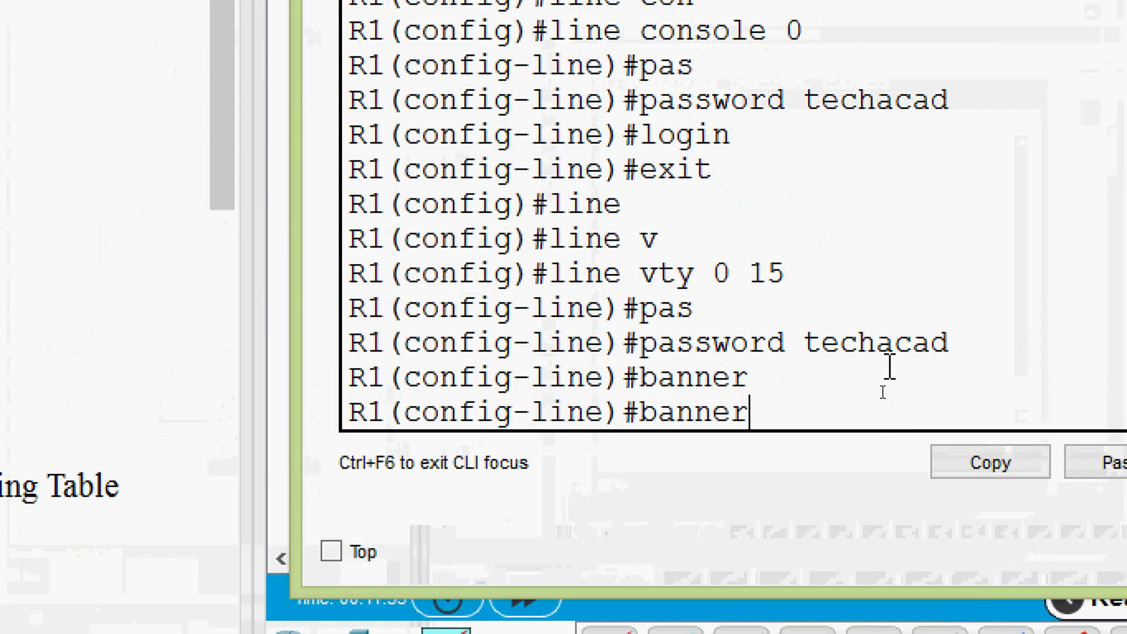
{"action": "key", "text": "BackSpace"}
{"action": "key", "text": "BackSpace"}
{"action": "key", "text": "Tab"}
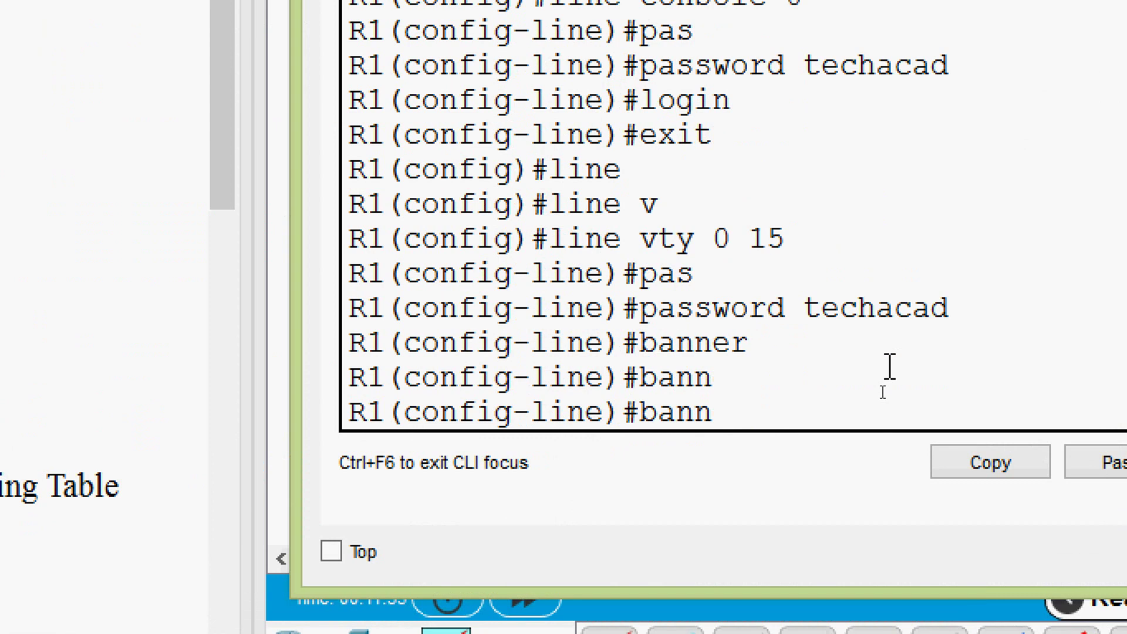
{"action": "key", "text": "BackSpace"}
{"action": "key", "text": "BackSpace"}
{"action": "key", "text": "BackSpace"}
{"action": "key", "text": "BackSpace"}
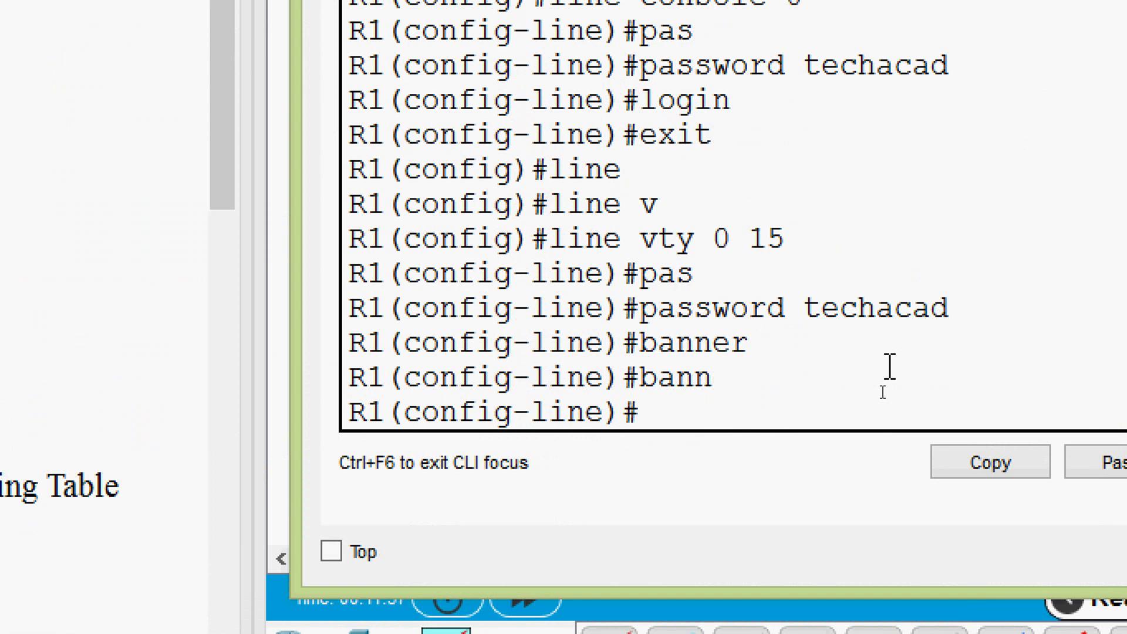
{"action": "type", "text": "exit"}
{"action": "key", "text": "Return"}
{"action": "key", "text": "Return"}
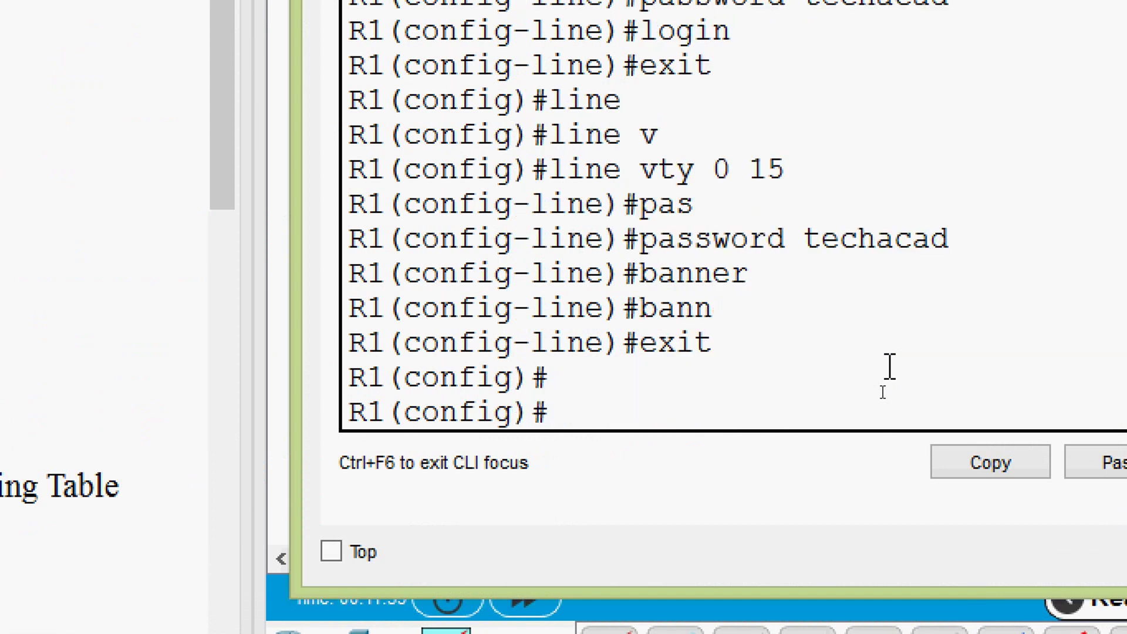
- Set R1's MOTD banner to 'warning' with banner motd $warning$
{"action": "type", "text": "banner"}
{"action": "key", "text": "Tab"}
{"action": "type", "text": "mo"}
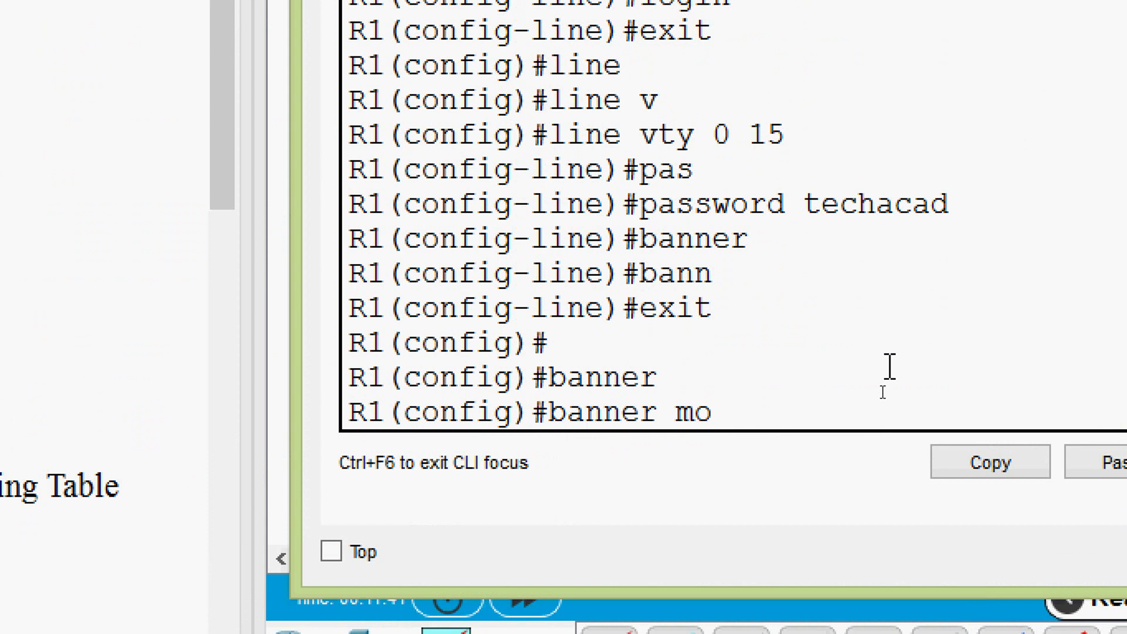
{"action": "type", "text": "t"}
{"action": "key", "text": "Tab"}
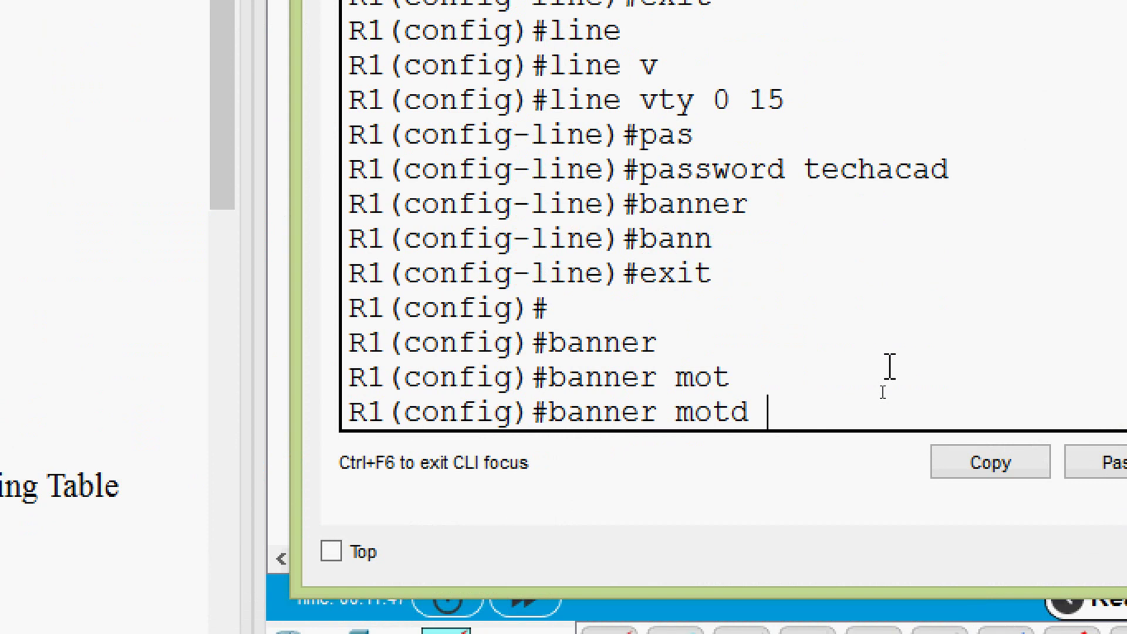
{"action": "type", "text": "$warning"}
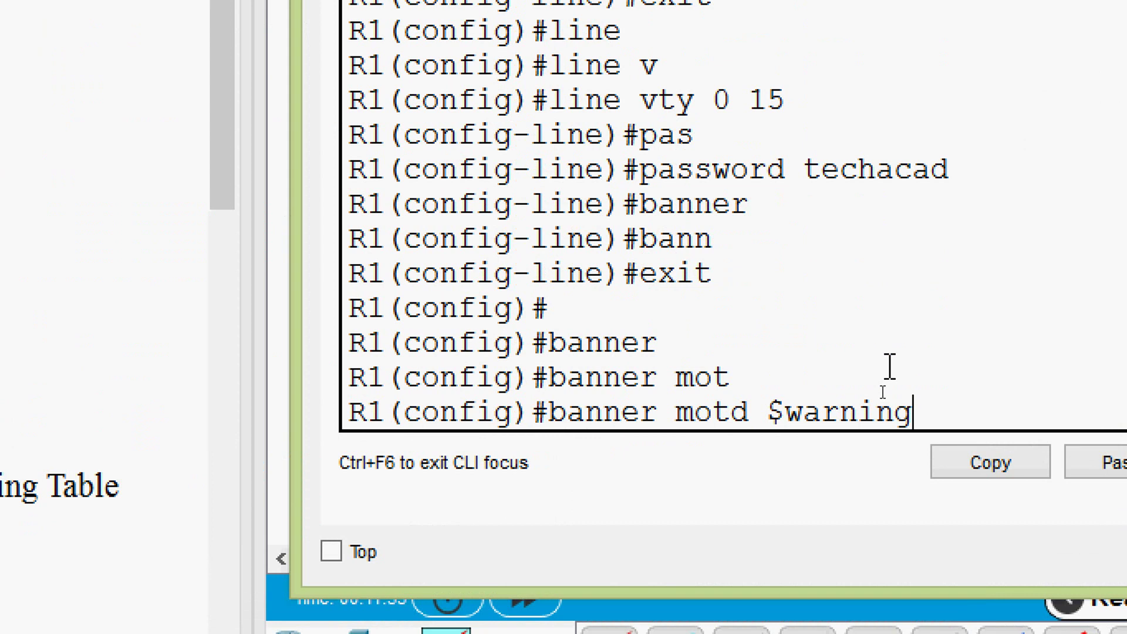
{"action": "type", "text": "$"}
{"action": "key", "text": "Return"}
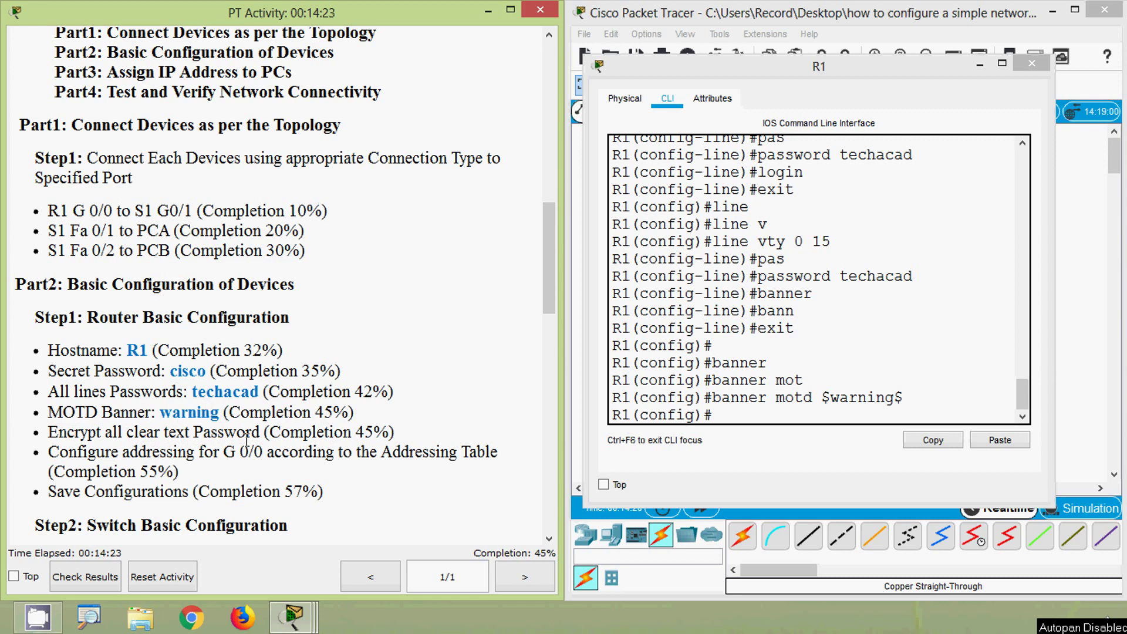
- Type the service password-encryption command at R1's prompt
{"action": "left_click", "coordinate": [740, 418]}
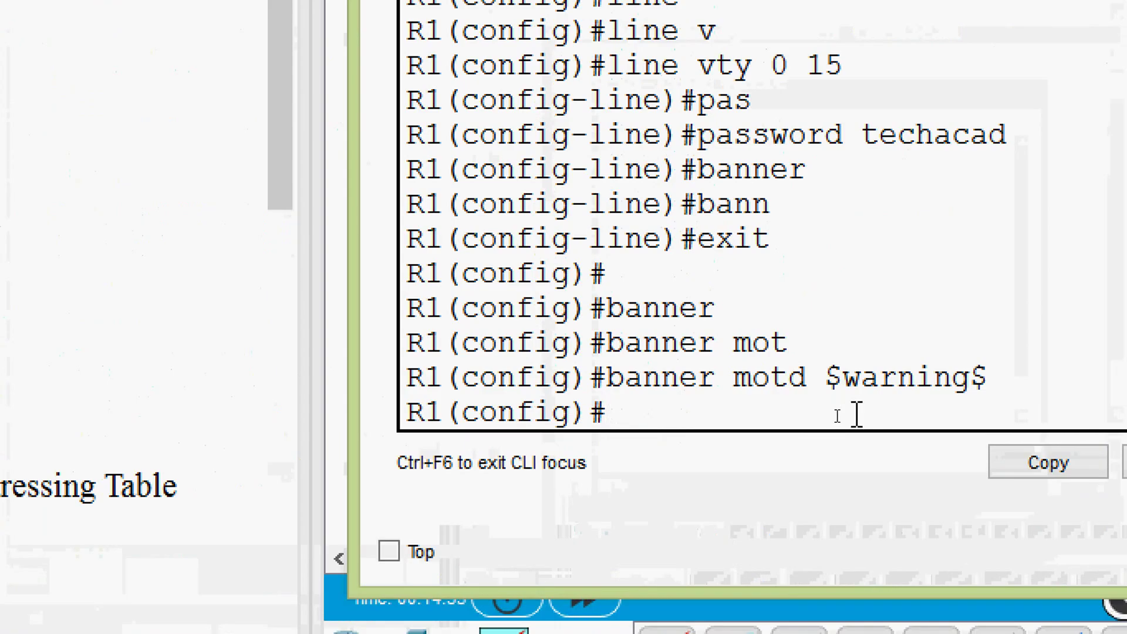
{"action": "type", "text": "ser"}
{"action": "key", "text": "Tab"}
{"action": "type", "text": "pas"}
{"action": "key", "text": "Tab"}
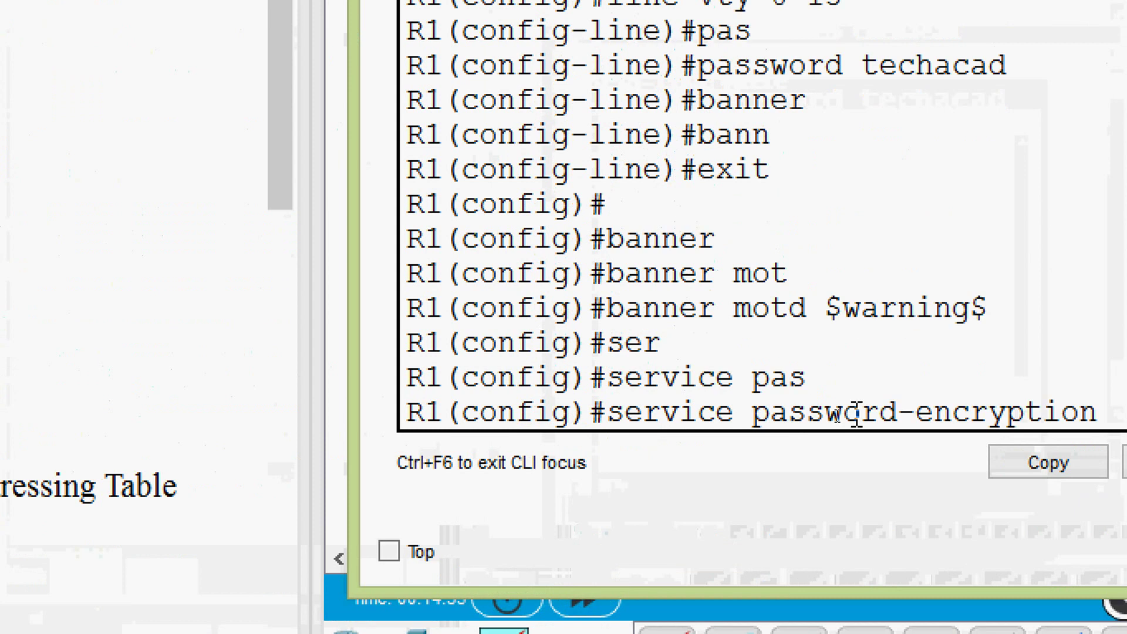
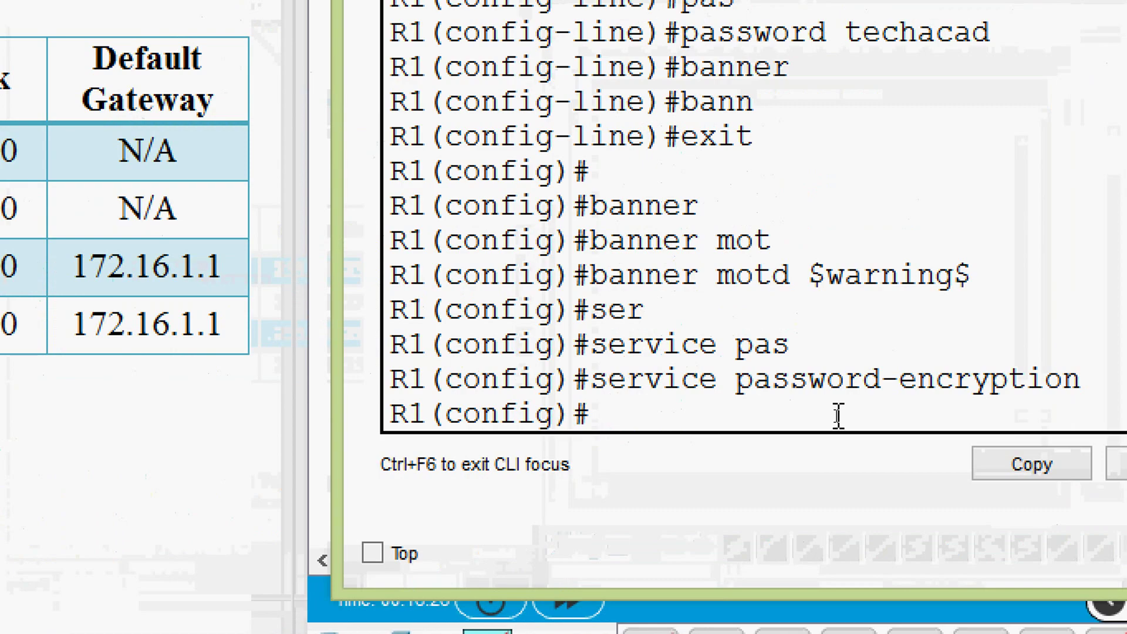
- Assign 172.16.1.1 255.255.255.0 to R1's GigabitEthernet 0/0
{"action": "type", "text": "inter"}
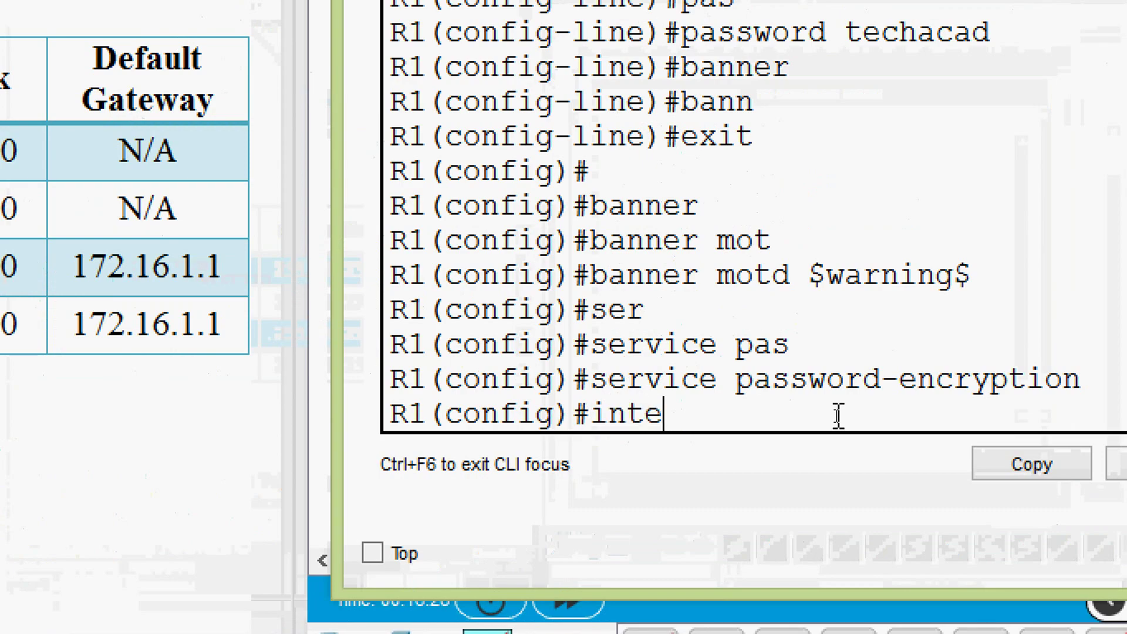
{"action": "key", "text": "Tab"}
{"action": "type", "text": "g"}
{"action": "key", "text": "Tab"}
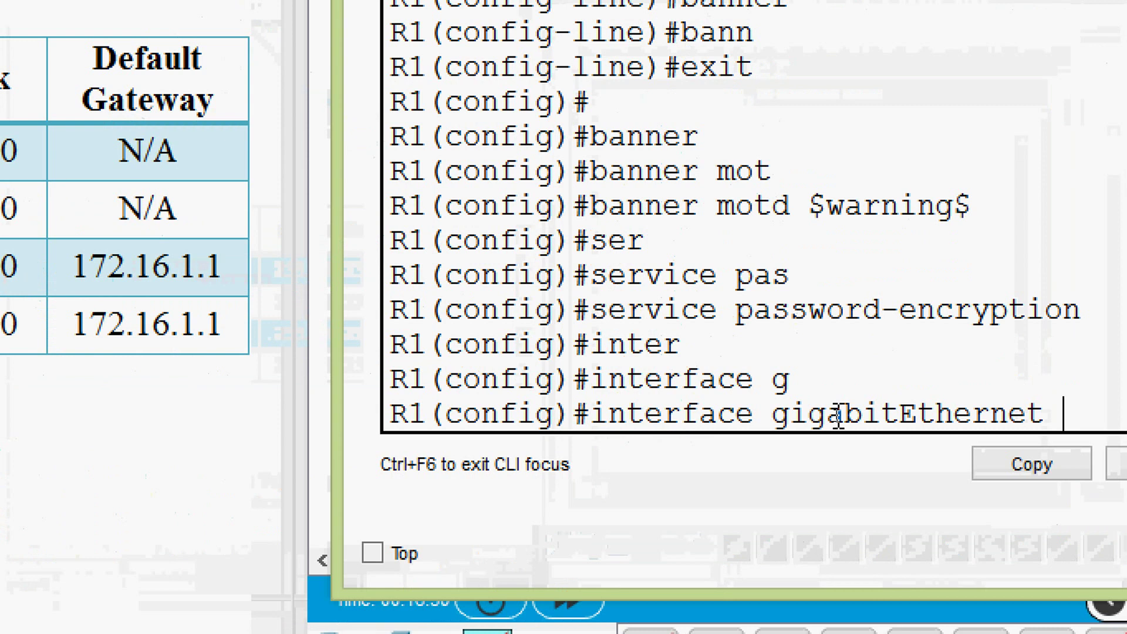
{"action": "type", "text": "0/0"}
{"action": "key", "text": "Return"}
{"action": "type", "text": "ig-if)#i"}
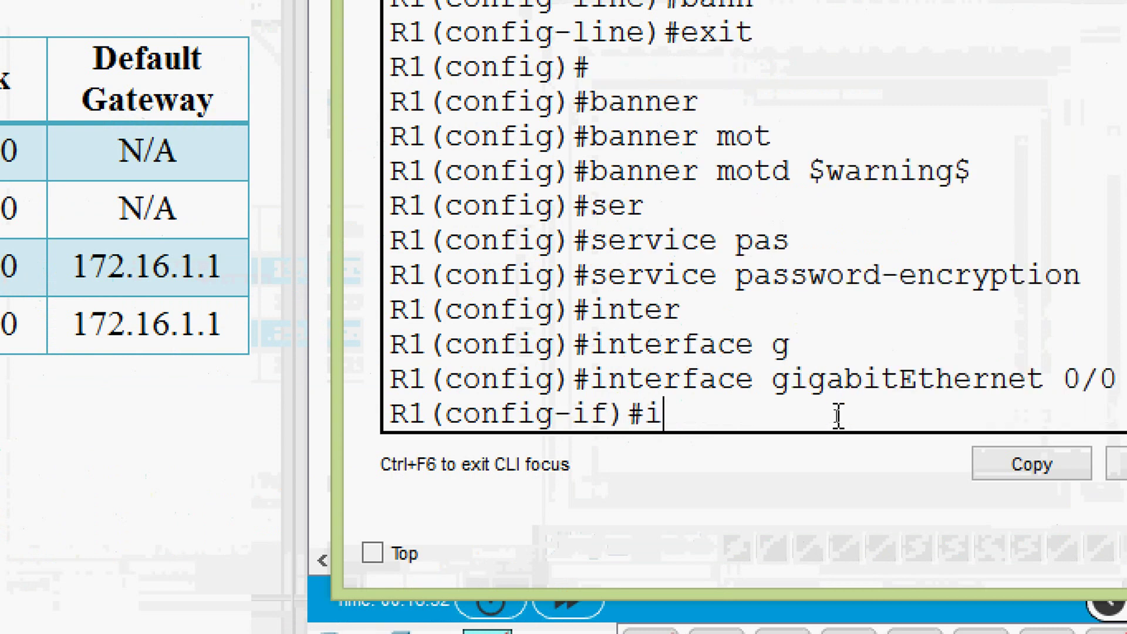
{"action": "type", "text": "p ad"}
{"action": "key", "text": "Tab"}
{"action": "type", "text": "17"}
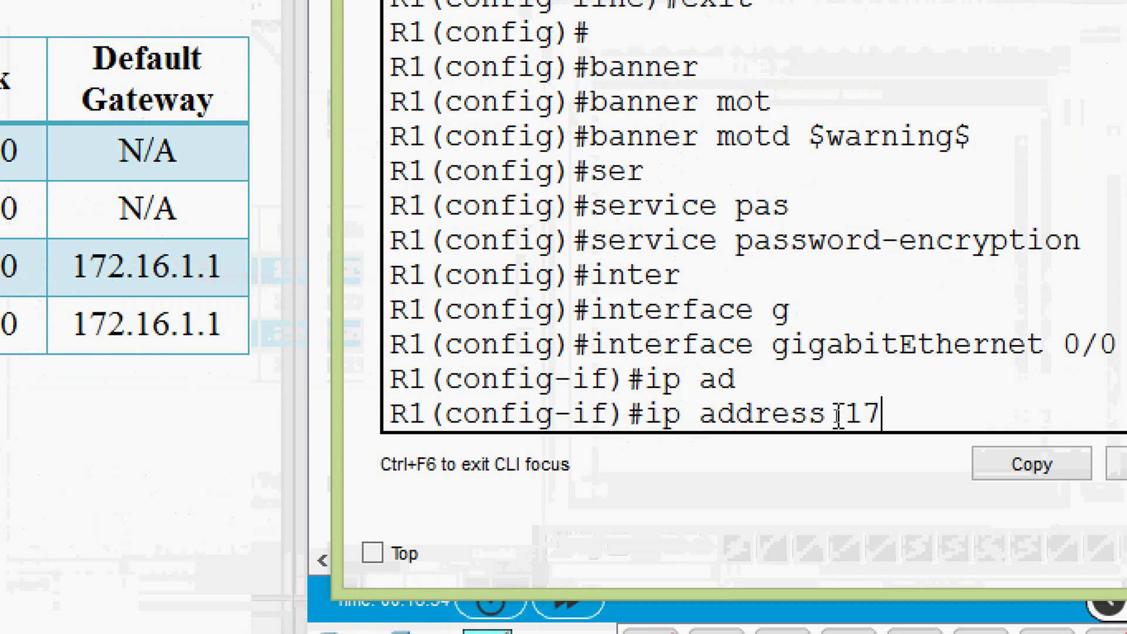
{"action": "type", "text": "2.16."}
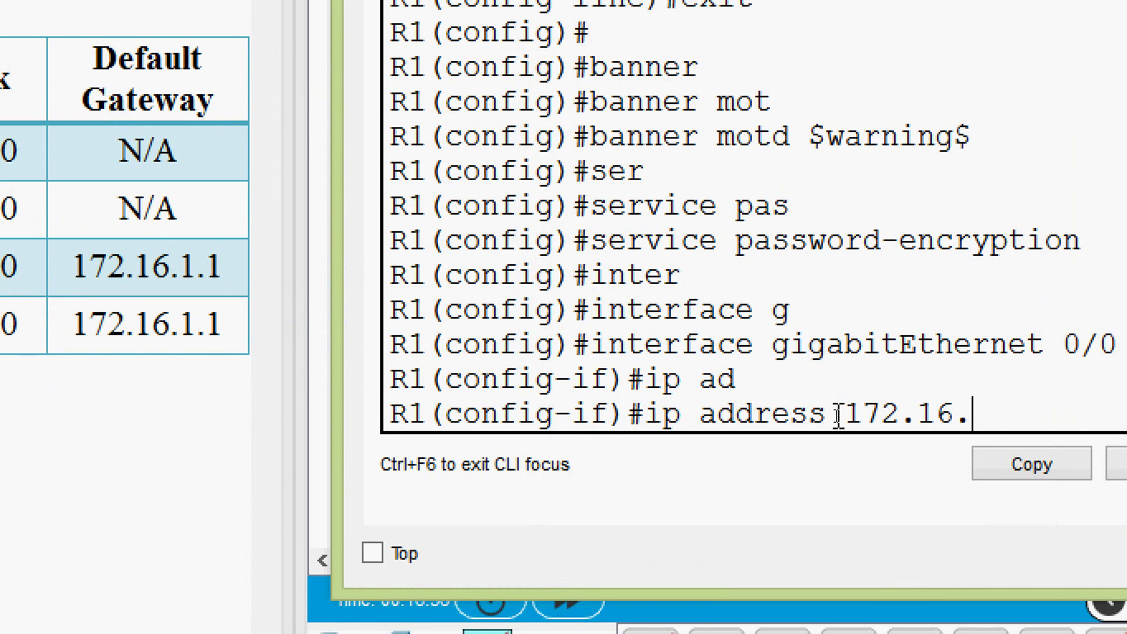
{"action": "type", "text": "1.1"}
{"action": "type", "text": " ?"}
{"action": "type", "text": "2"}
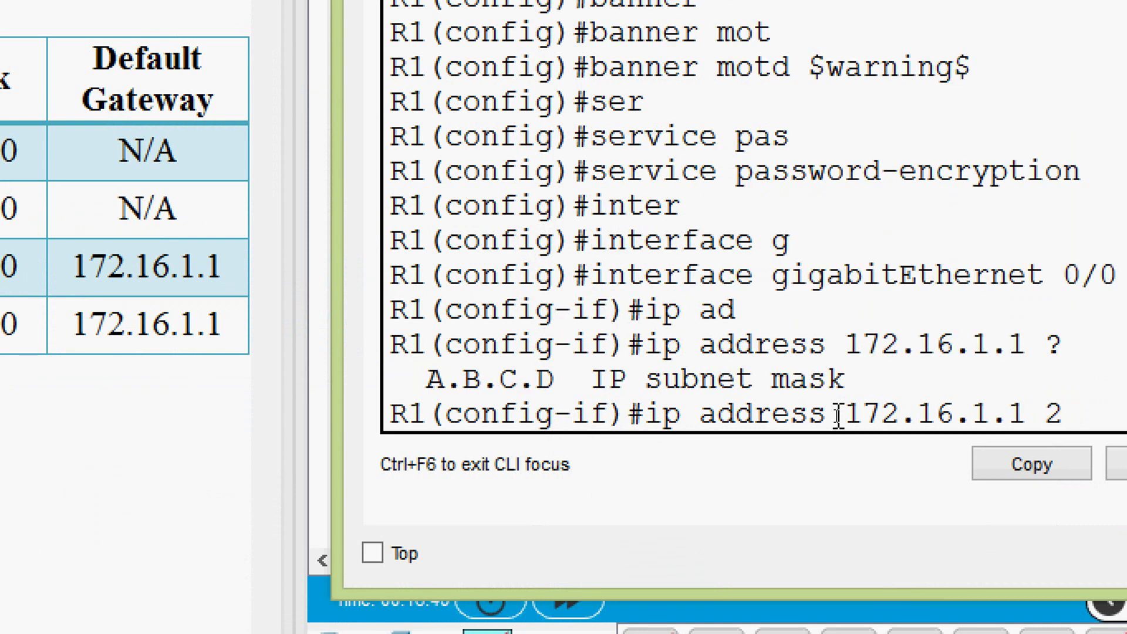
{"action": "type", "text": "55.255.255.0"}
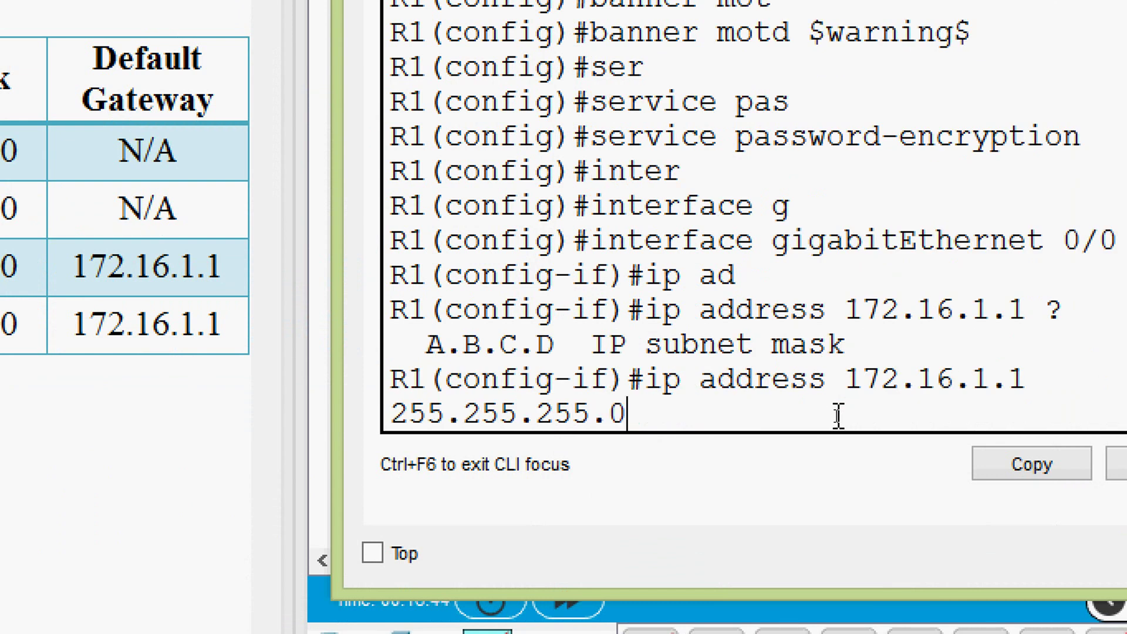
{"action": "key", "text": "Return"}
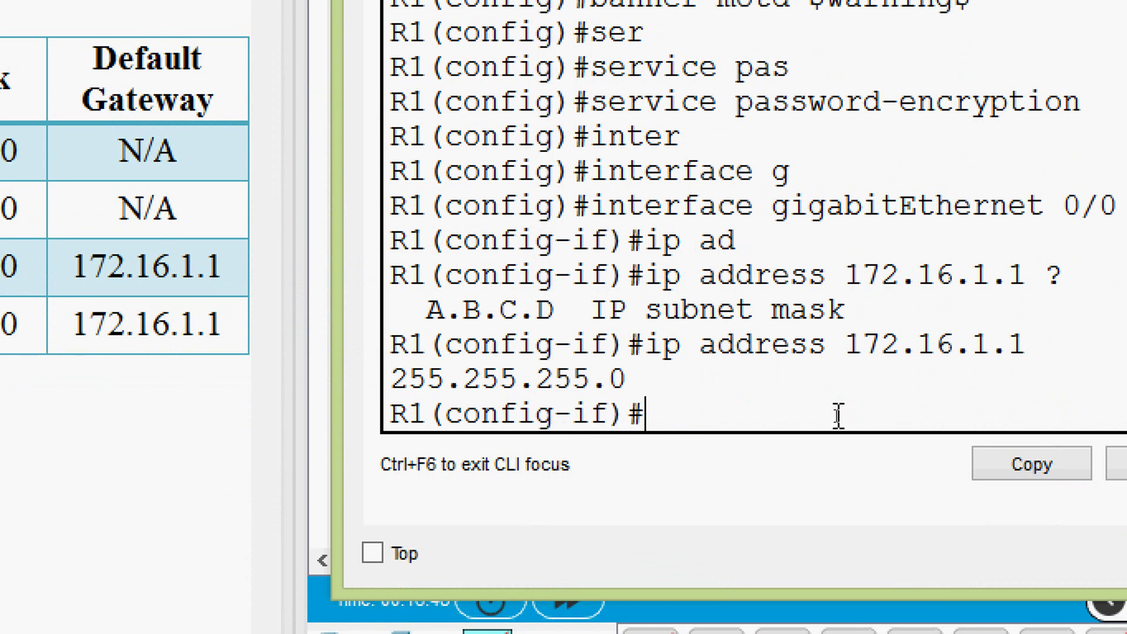
- Bring R1's G0/0 up with no shutdown
{"action": "type", "text": "no sh"}
{"action": "key", "text": "Tab"}
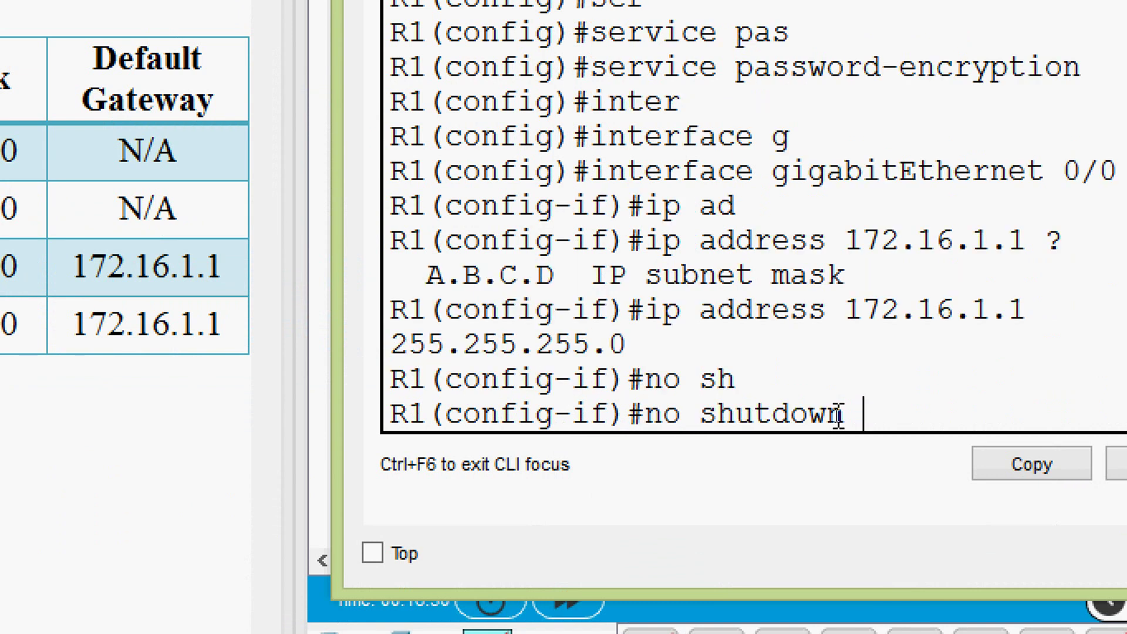
{"action": "key", "text": "Return"}
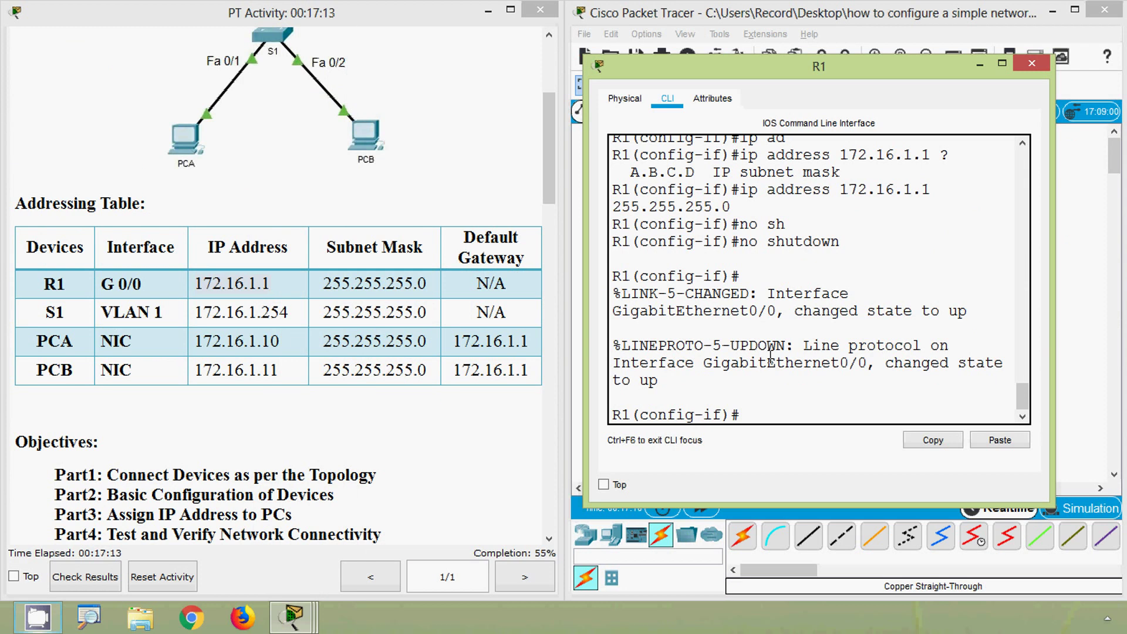
{"action": "left_click", "coordinate": [980, 64]}
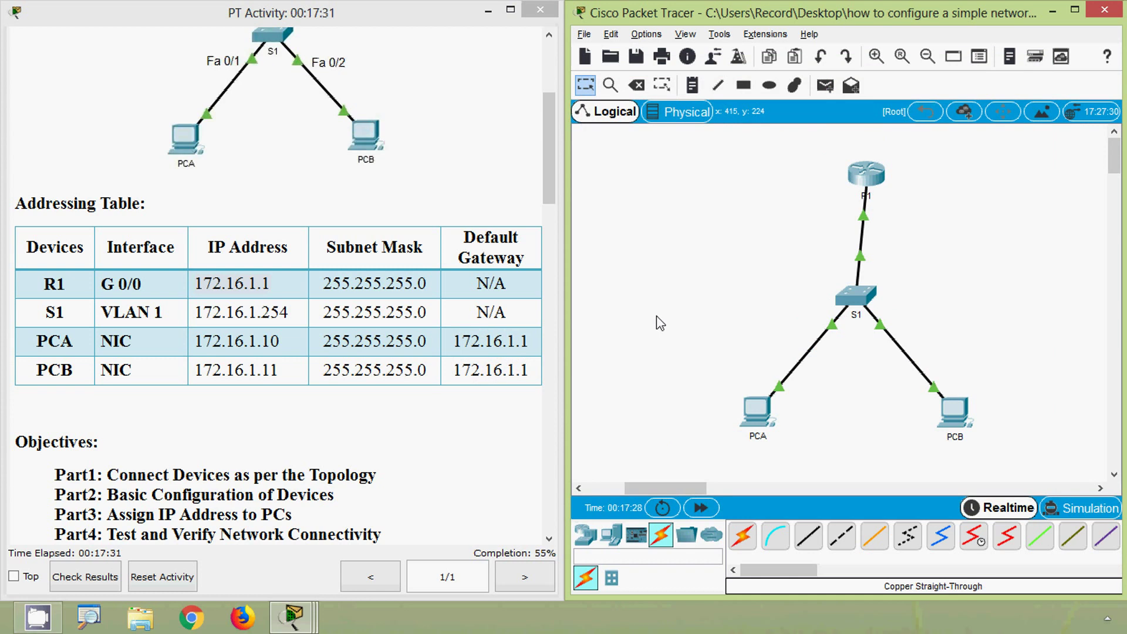
{"action": "left_click_drag", "start_coordinate": [552, 177], "coordinate": [552, 302]}
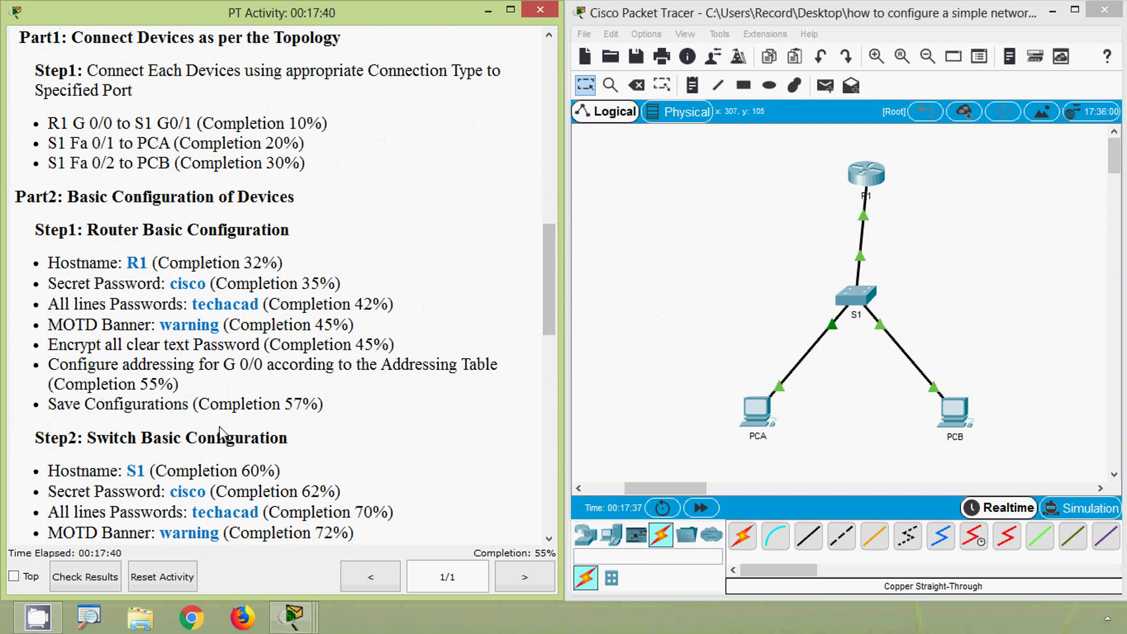
{"action": "left_click", "coordinate": [684, 254]}
- Reopen R1's console and return to the privileged R1# prompt
{"action": "left_click", "coordinate": [867, 177]}
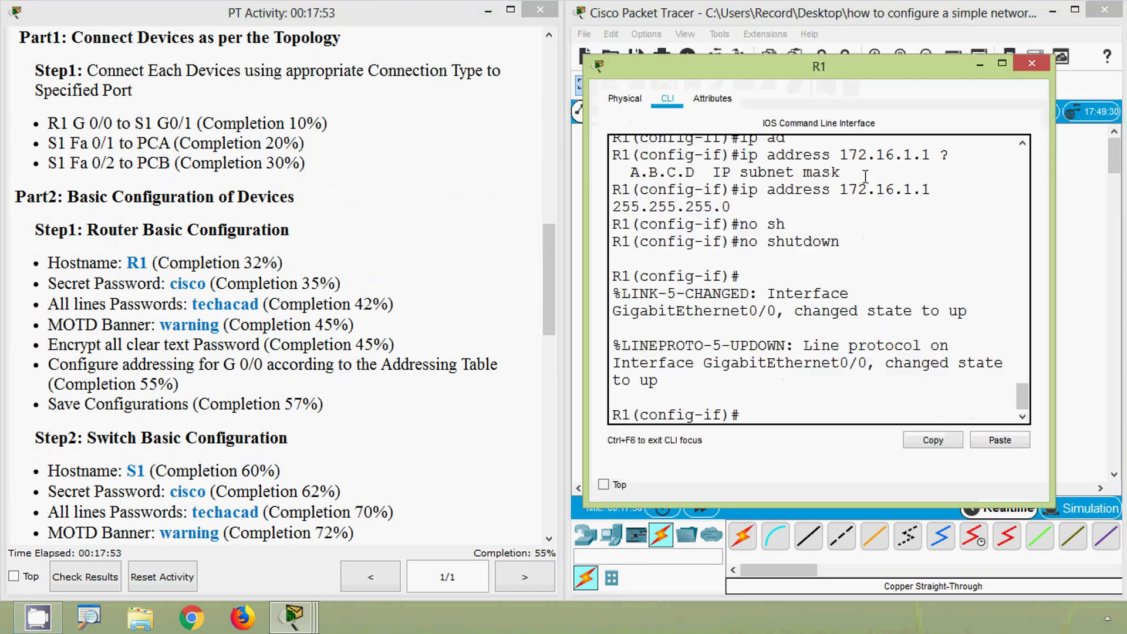
{"action": "left_click_drag", "start_coordinate": [746, 79], "coordinate": [683, 69]}
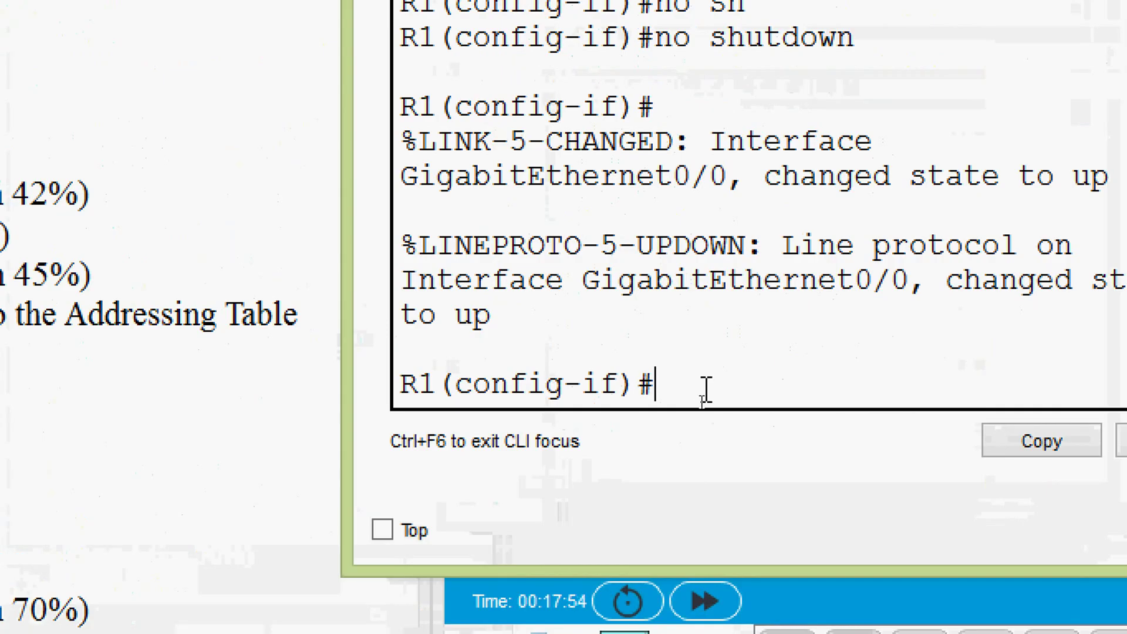
{"action": "key", "text": "ctrl+z"}
{"action": "key", "text": "Return"}
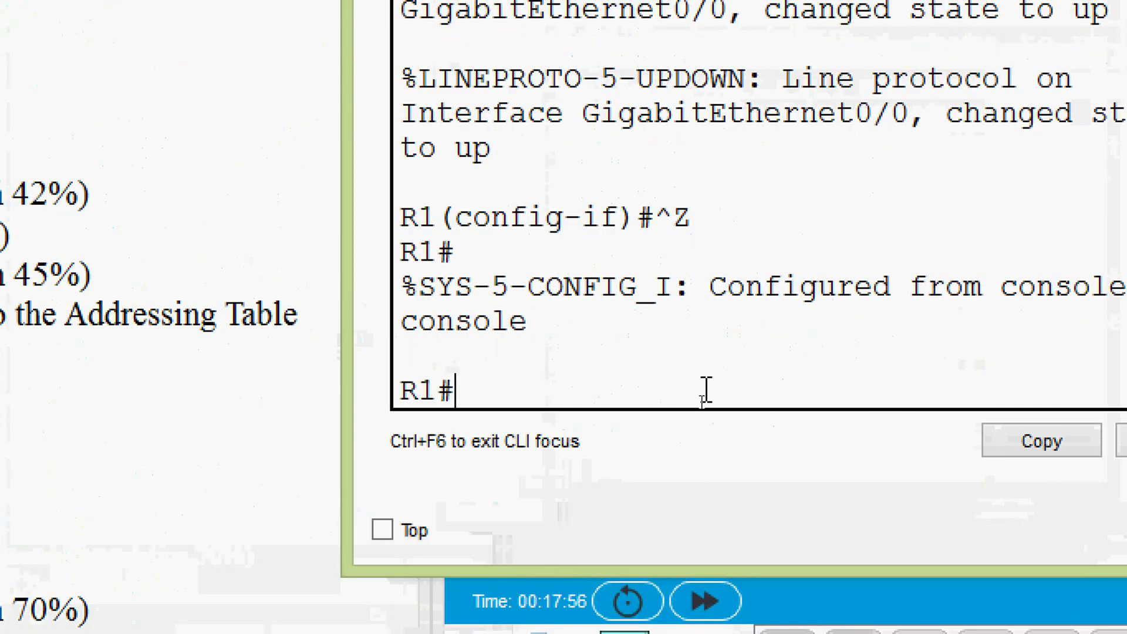
- Copy running-config to startup-config, accepting the default destination filename
{"action": "type", "text": "cop"}
{"action": "key", "text": "Tab"}
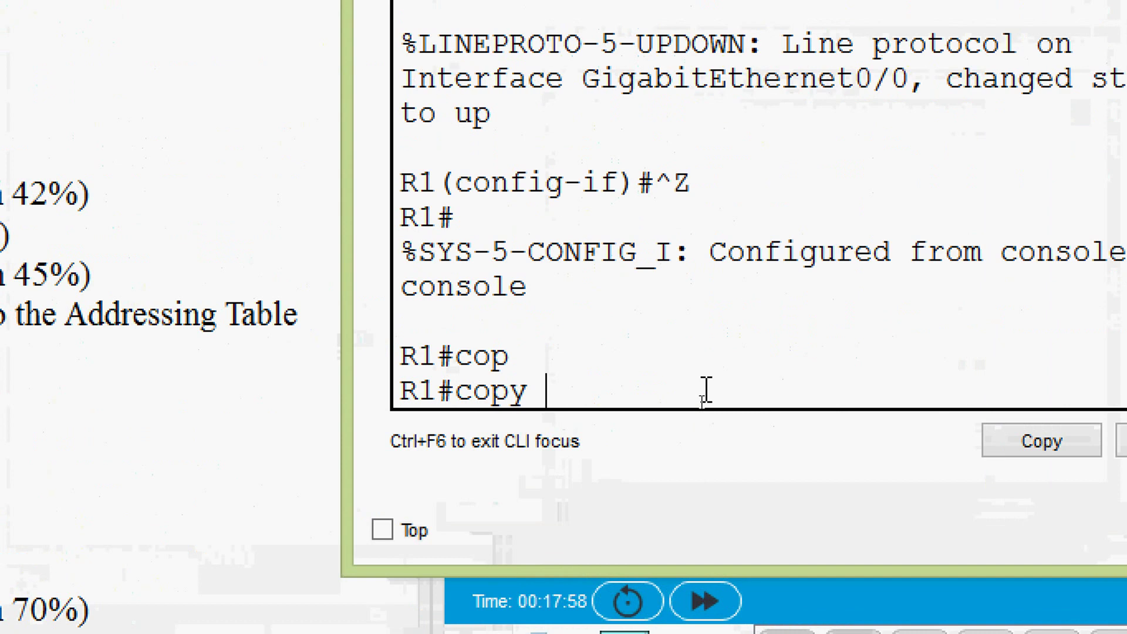
{"action": "type", "text": "r"}
{"action": "key", "text": "Tab"}
{"action": "type", "text": "st"}
{"action": "key", "text": "Tab"}
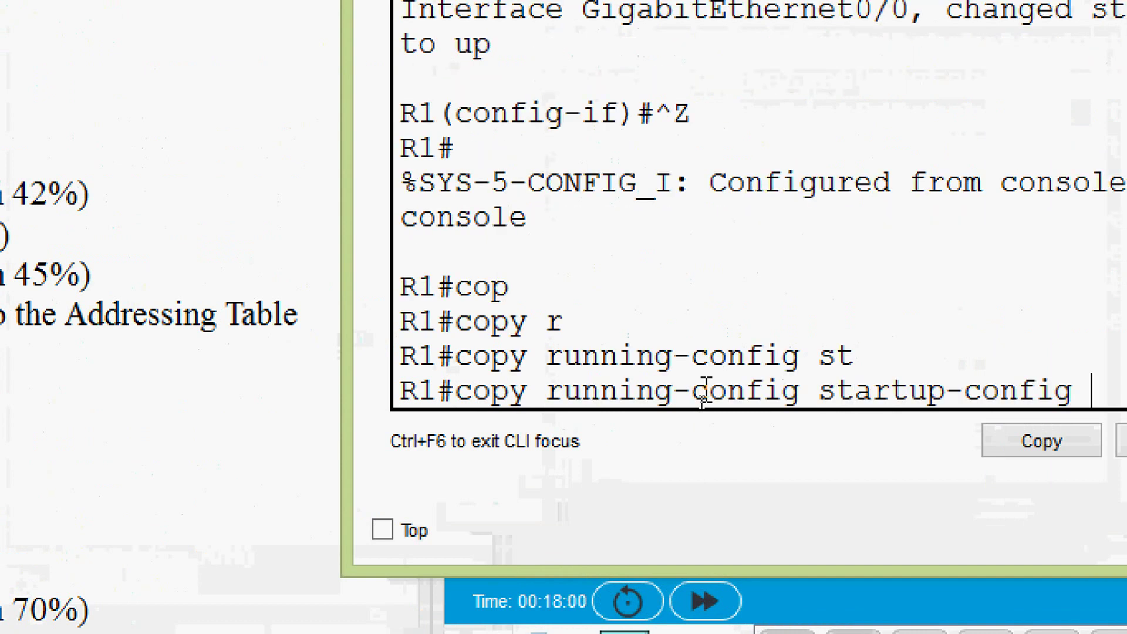
{"action": "key", "text": "Return"}
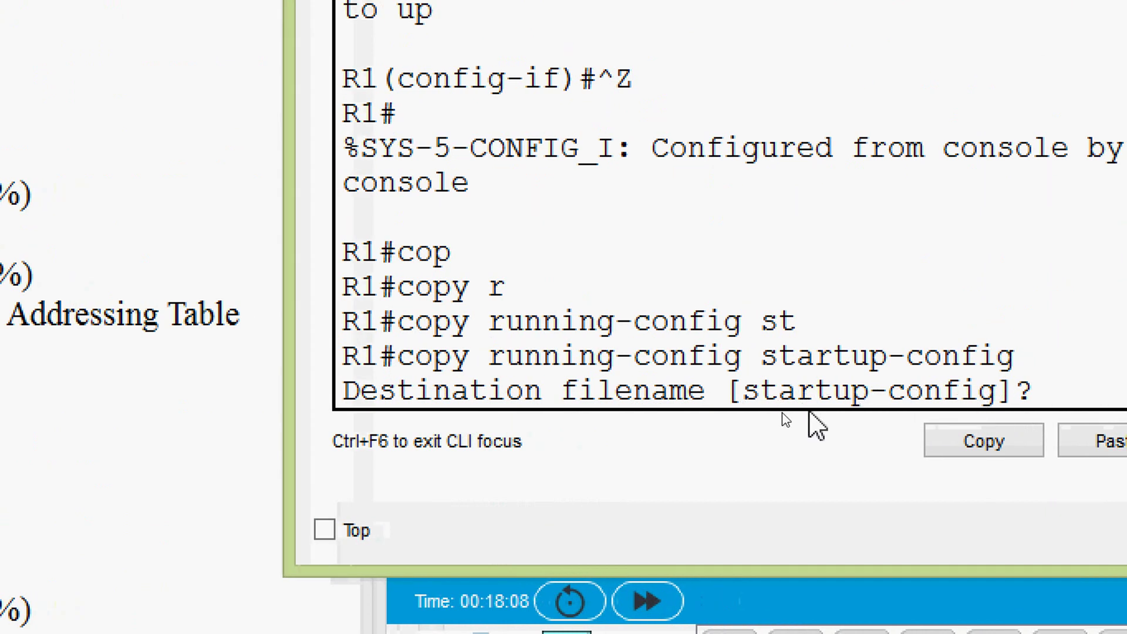
{"action": "key", "text": "Return"}
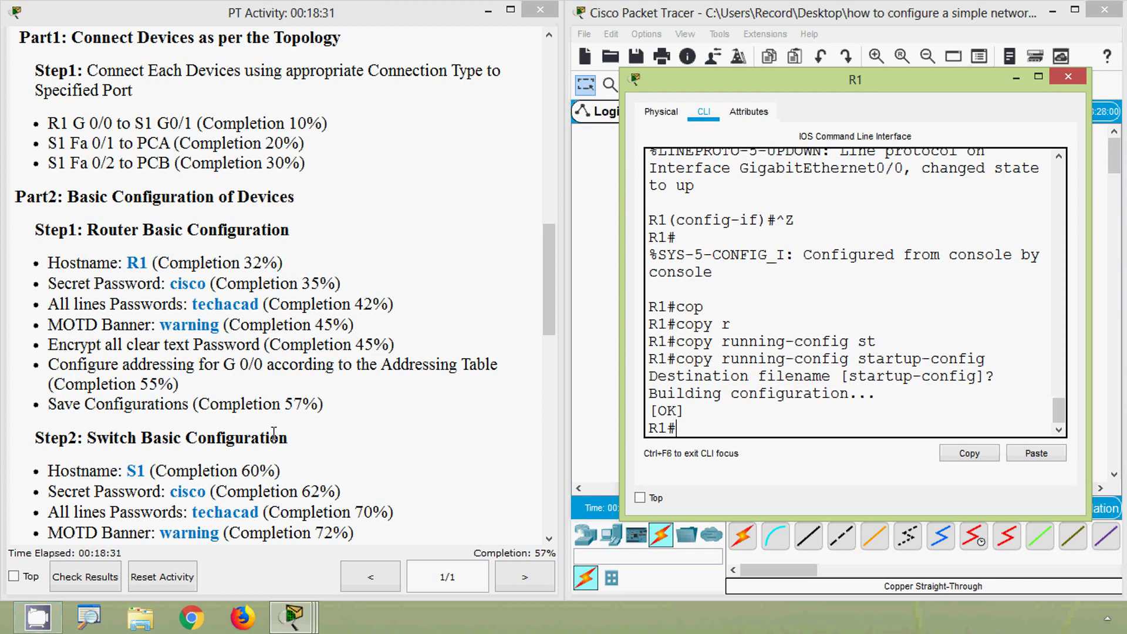
- Check the 57% completion, scroll to the switch configuration step, and close R1's window
{"action": "left_click_drag", "start_coordinate": [199, 405], "coordinate": [318, 405]}
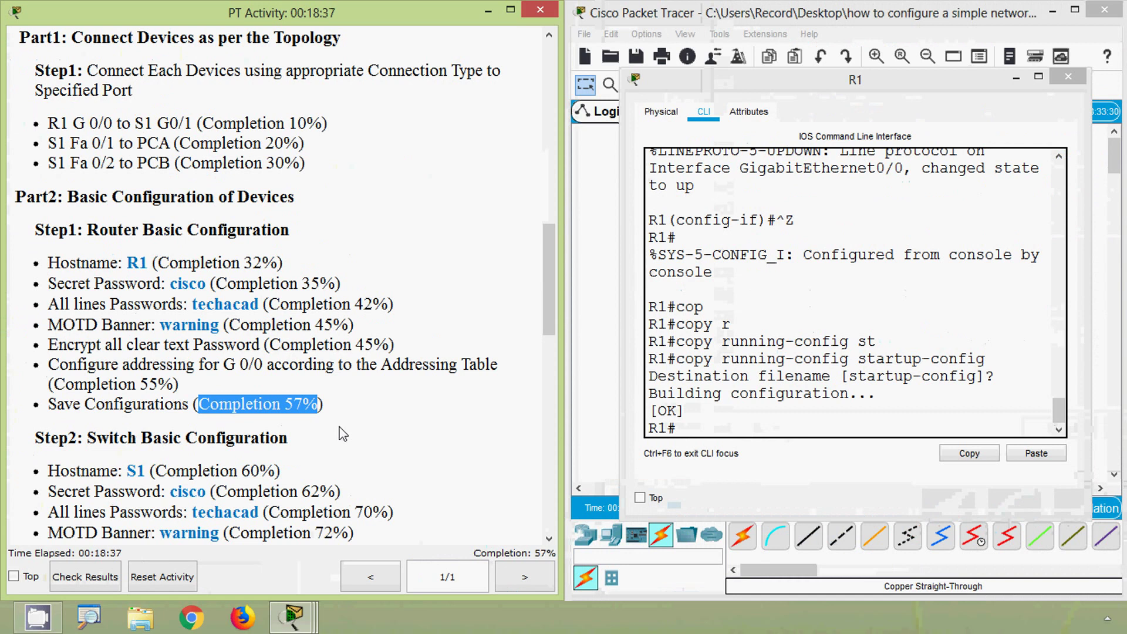
{"action": "left_click", "coordinate": [337, 427]}
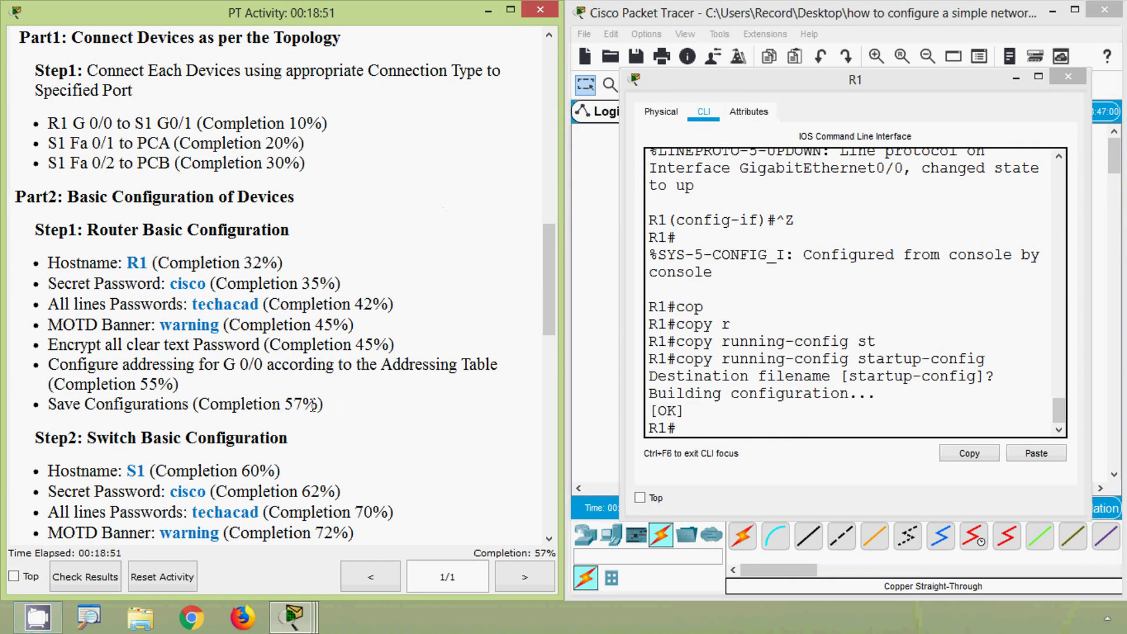
{"action": "scroll", "coordinate": [186, 429], "scroll_direction": "down", "scroll_amount": 1}
{"action": "scroll", "coordinate": [124, 409], "scroll_direction": "down", "scroll_amount": 1}
{"action": "scroll", "coordinate": [125, 412], "scroll_direction": "down", "scroll_amount": 2}
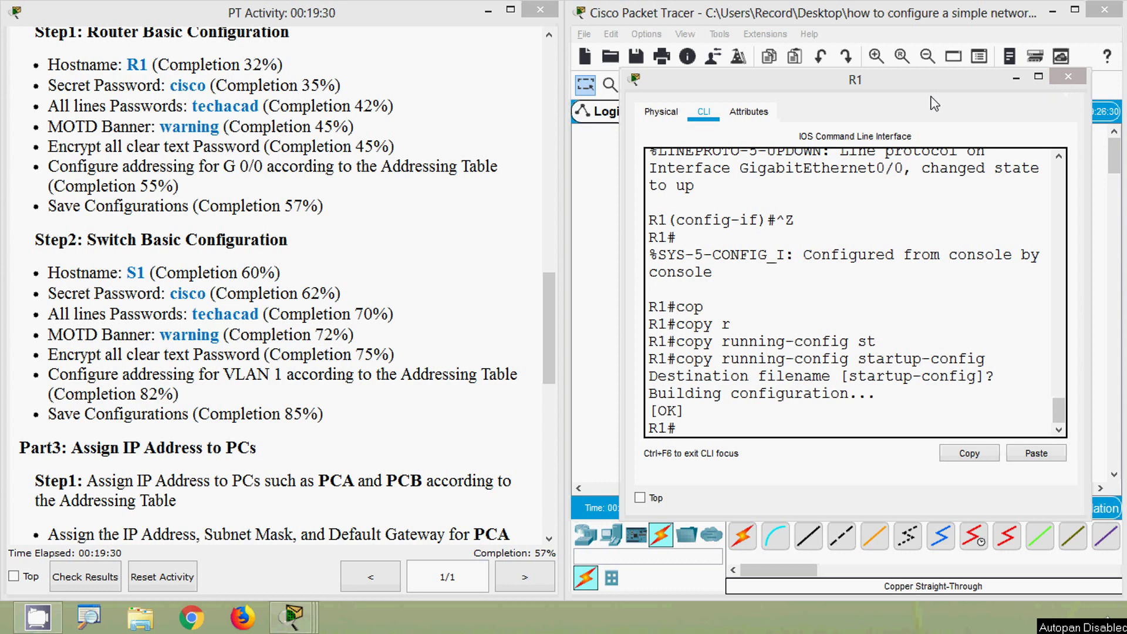
{"action": "left_click", "coordinate": [1067, 78]}
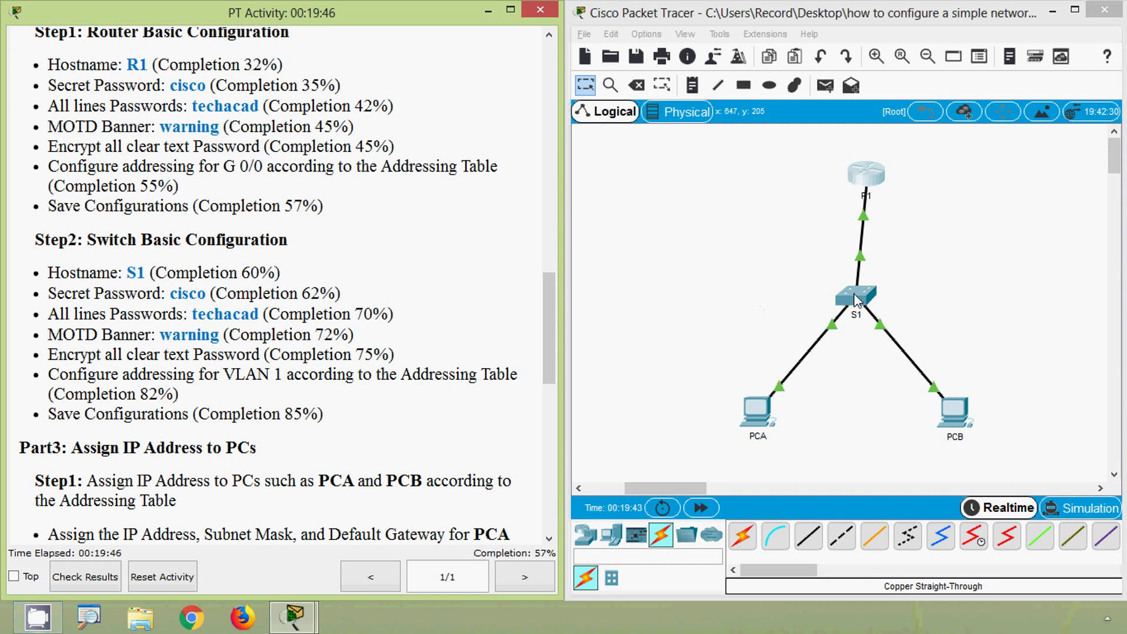
- Open switch S1's command line and enter privileged mode with enable
{"action": "left_click", "coordinate": [856, 300]}
{"action": "left_click_drag", "start_coordinate": [622, 77], "coordinate": [831, 57]}
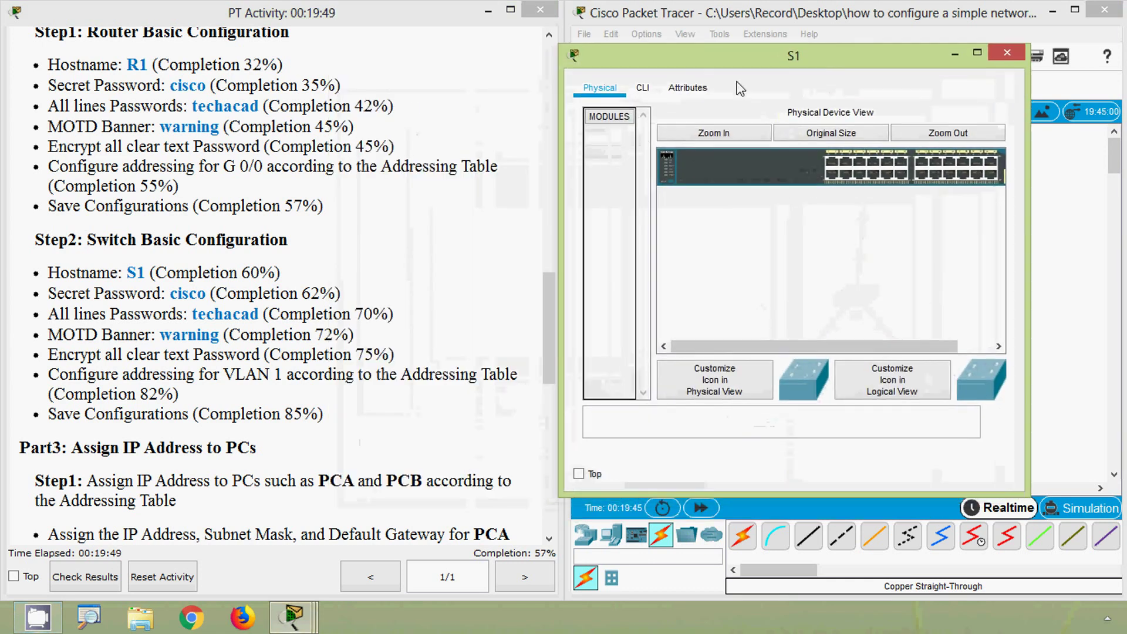
{"action": "left_click", "coordinate": [642, 88]}
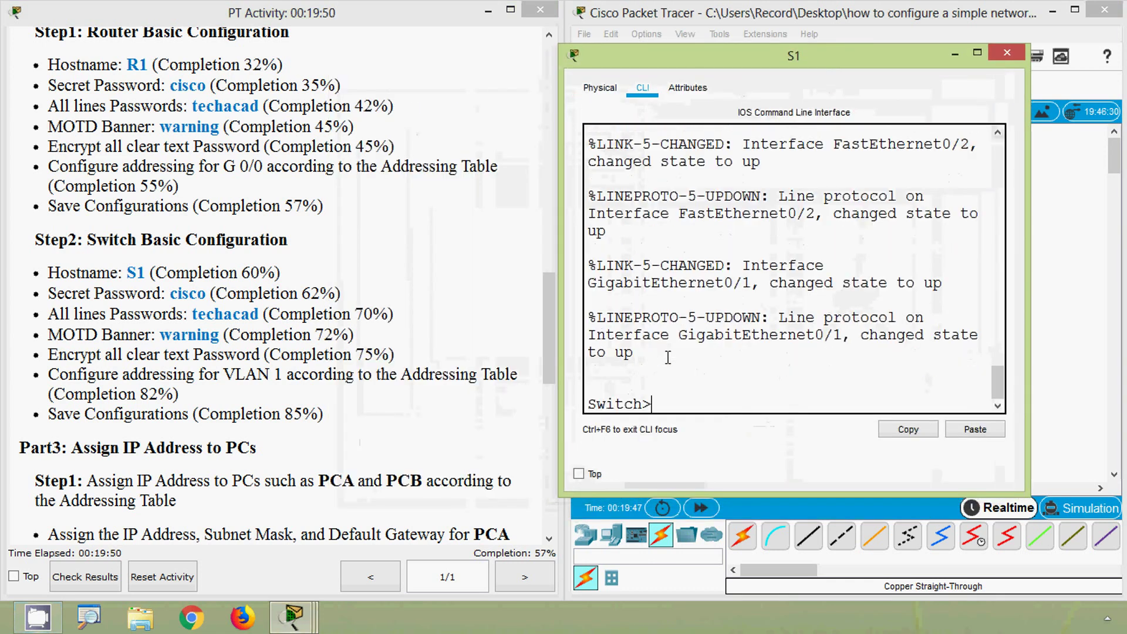
{"action": "key", "text": "Return"}
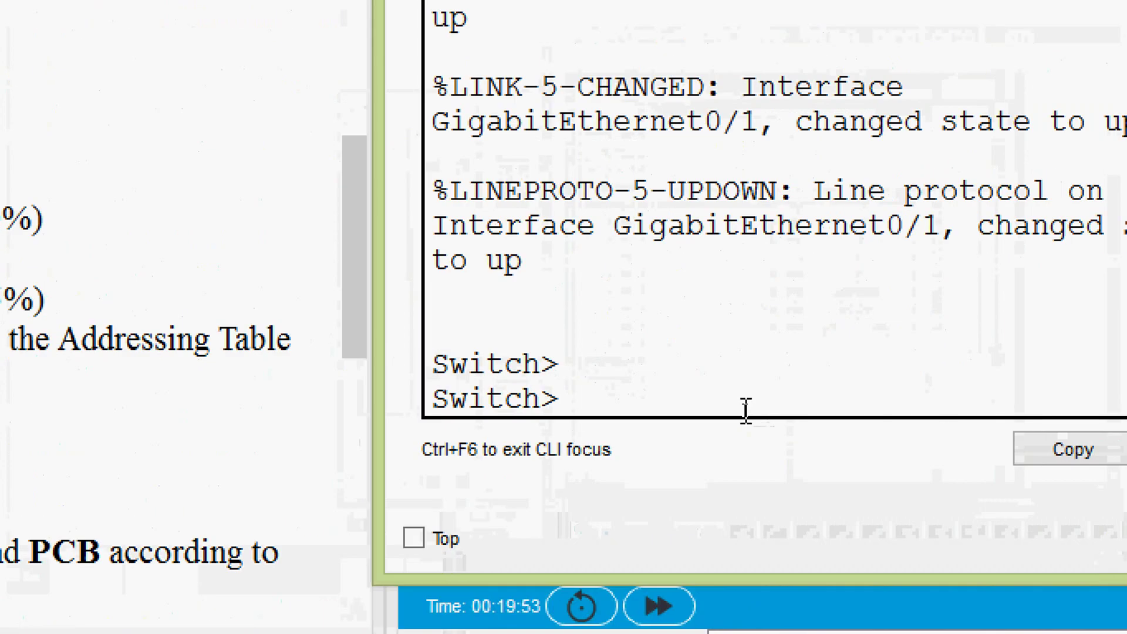
{"action": "type", "text": "ena"}
{"action": "key", "text": "Tab"}
{"action": "key", "text": "Return"}
- Enter configure terminal and set the switch hostname to S1
{"action": "type", "text": "co"}
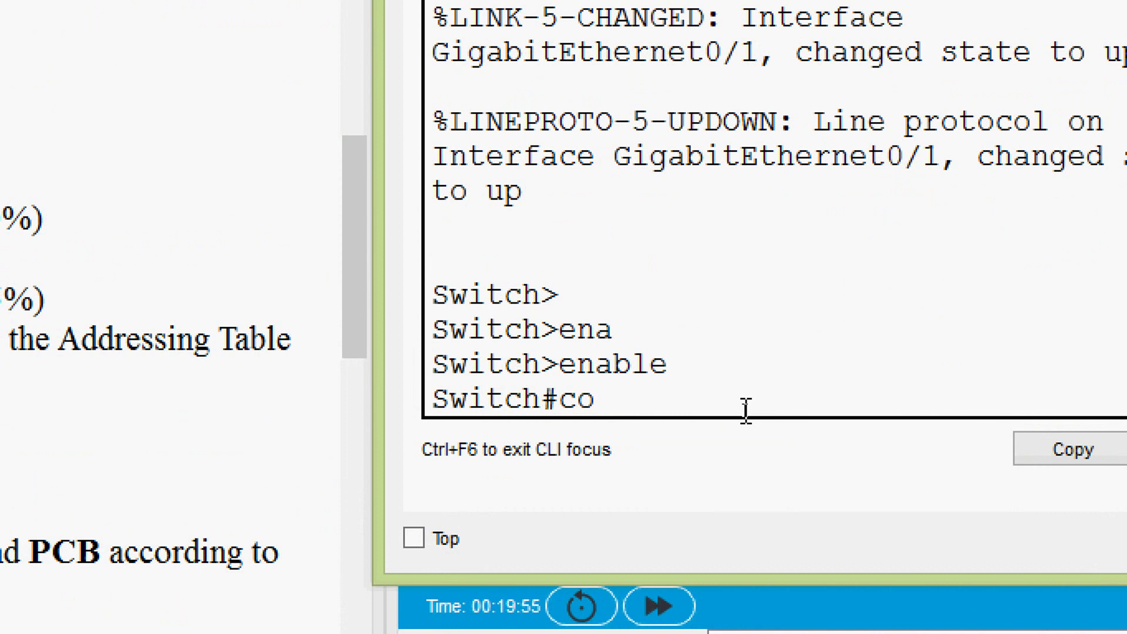
{"action": "type", "text": "nf"}
{"action": "key", "text": "Tab"}
{"action": "type", "text": "terminal"}
{"action": "key", "text": "Return"}
{"action": "type", "text": "ho"}
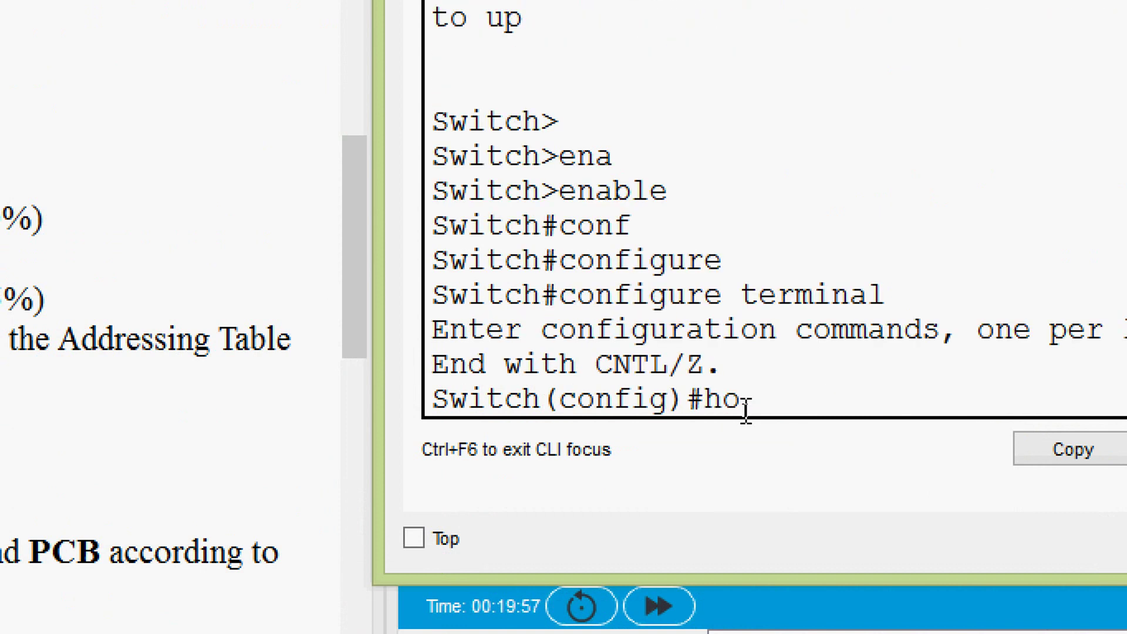
{"action": "type", "text": "st"}
{"action": "key", "text": "Tab"}
{"action": "type", "text": "S1"}
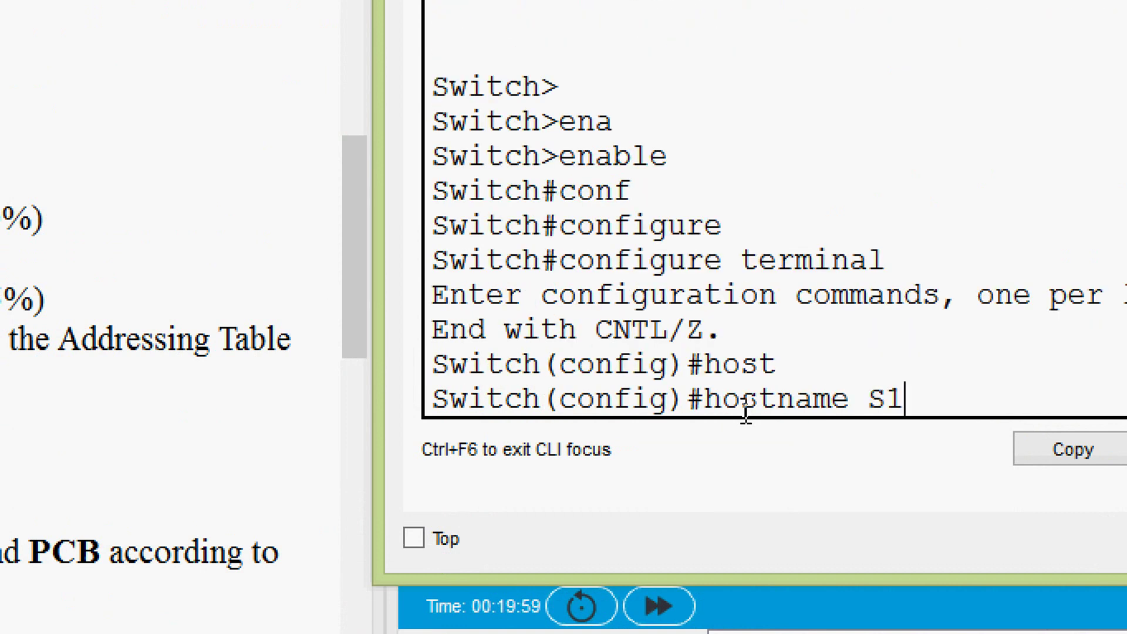
{"action": "key", "text": "Return"}
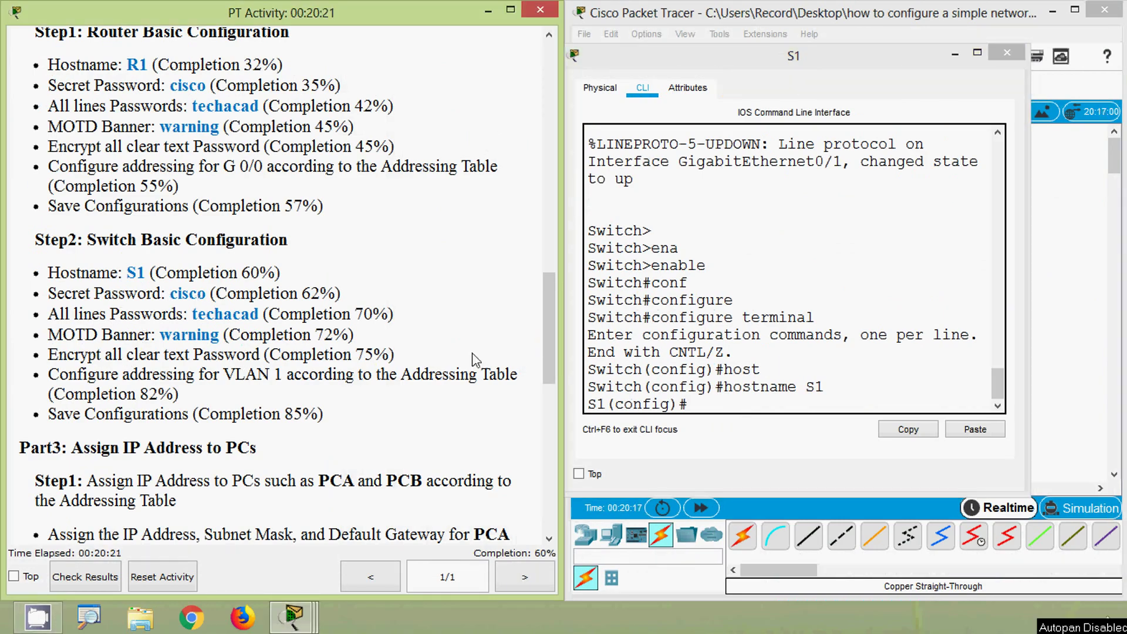
- Set S1's enable secret to the required privileged password
{"action": "left_click", "coordinate": [703, 397]}
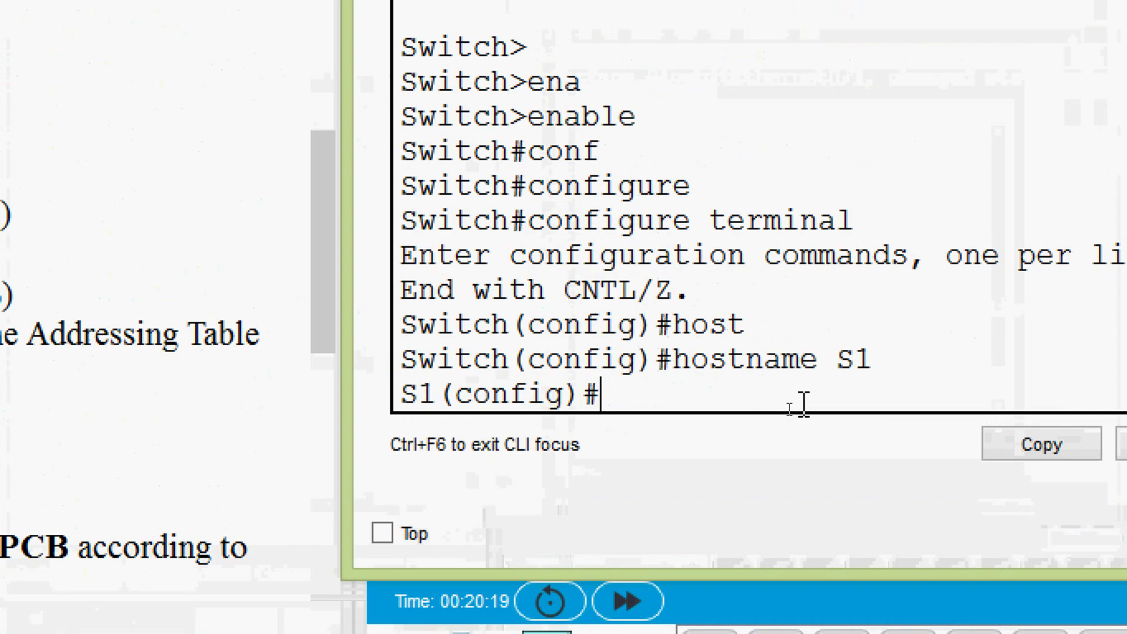
{"action": "type", "text": "ena"}
{"action": "key", "text": "Tab"}
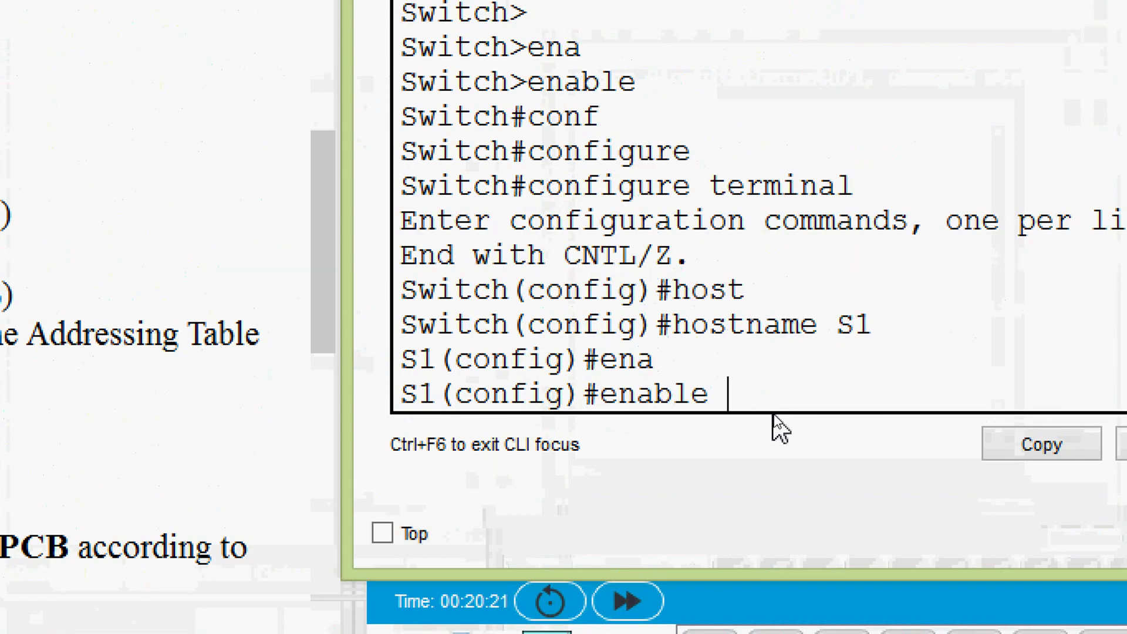
{"action": "type", "text": "se"}
{"action": "key", "text": "Tab"}
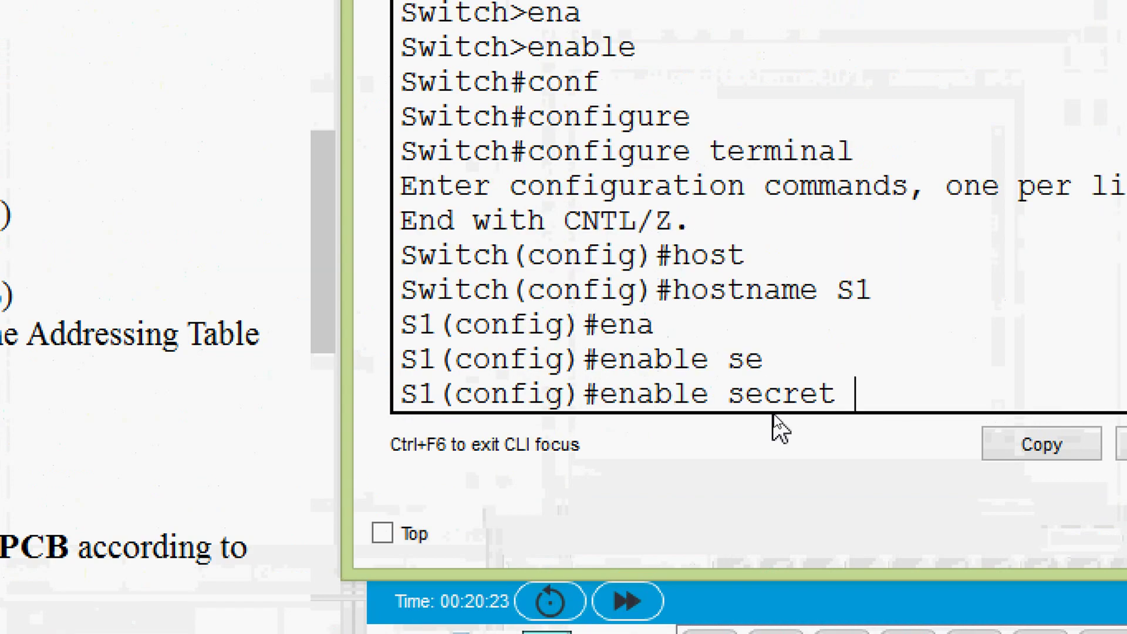
{"action": "type", "text": "cisco"}
{"action": "key", "text": "Return"}
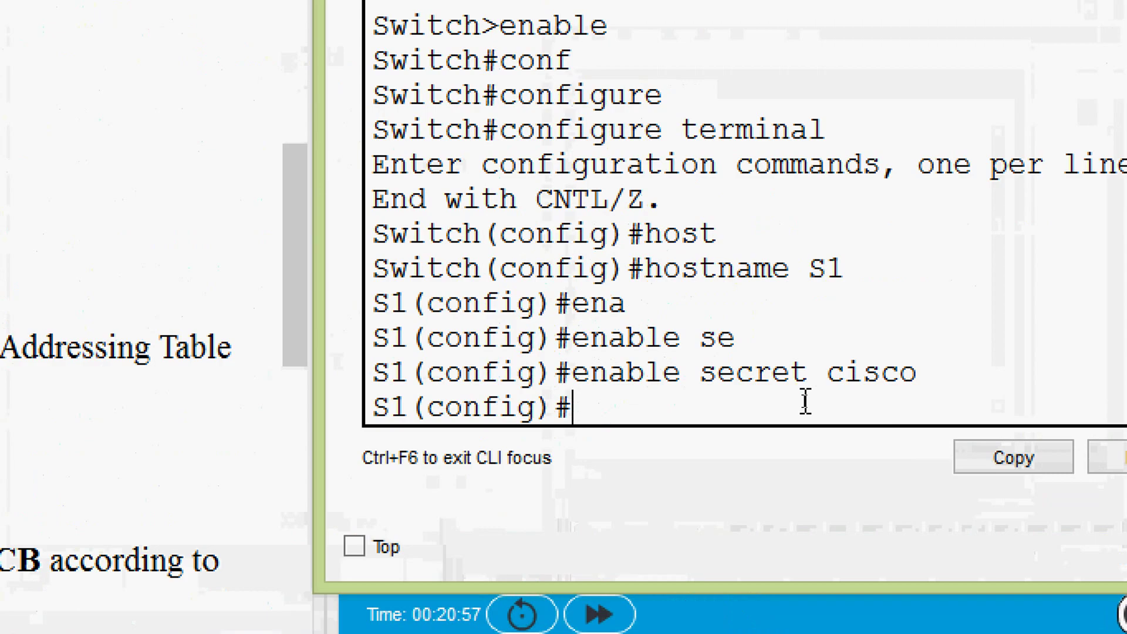
- Give line console 0 the required password, enable login, and exit
{"action": "type", "text": "line"}
{"action": "key", "text": "Tab"}
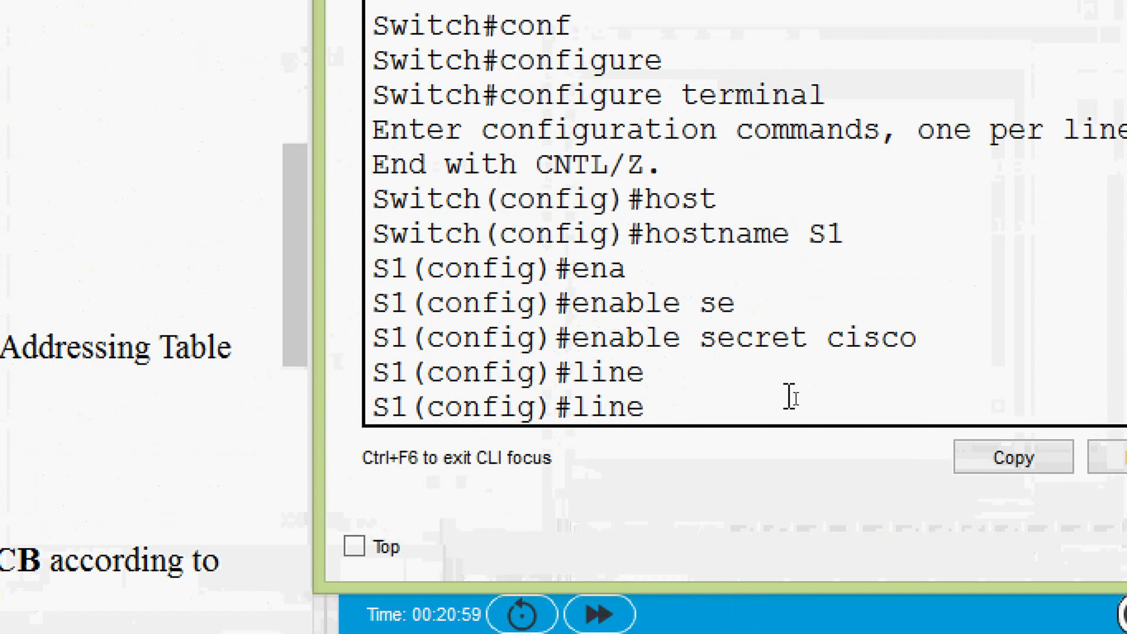
{"action": "type", "text": "con"}
{"action": "key", "text": "Tab"}
{"action": "type", "text": "0"}
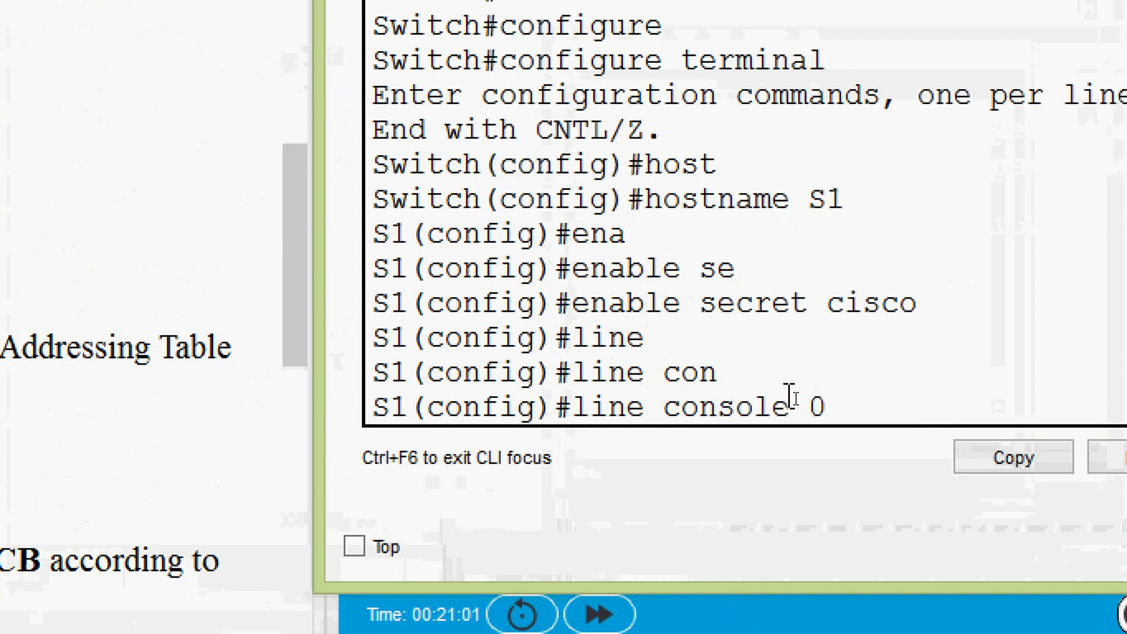
{"action": "key", "text": "Return"}
{"action": "type", "text": "pas"}
{"action": "key", "text": "Tab"}
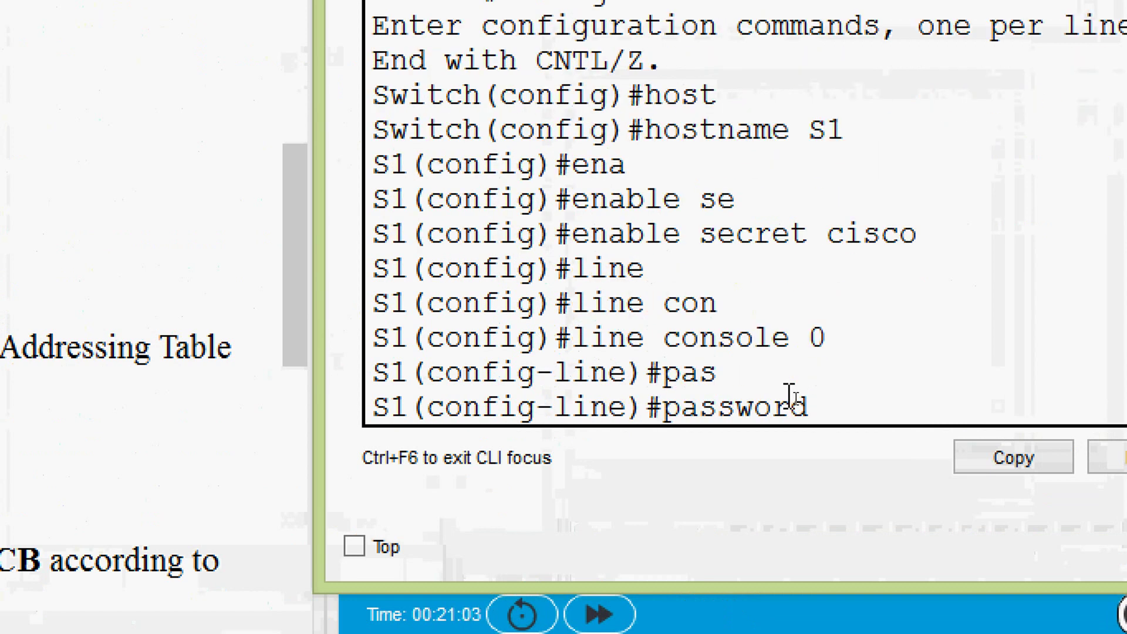
{"action": "type", "text": "techacad"}
{"action": "key", "text": "Return"}
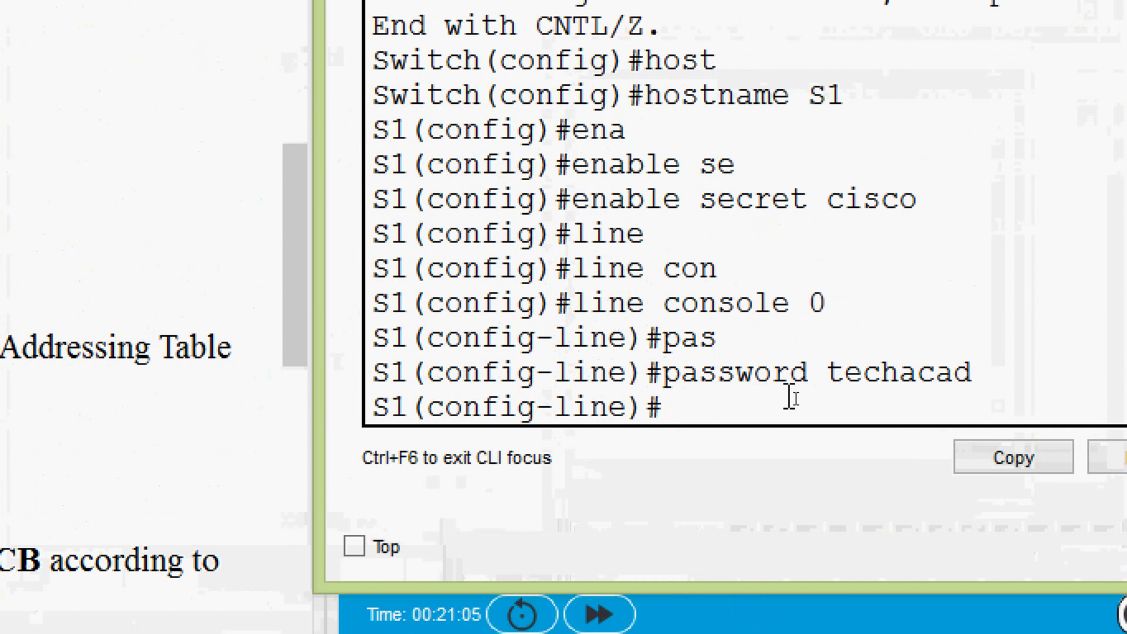
{"action": "type", "text": "login"}
{"action": "key", "text": "Return"}
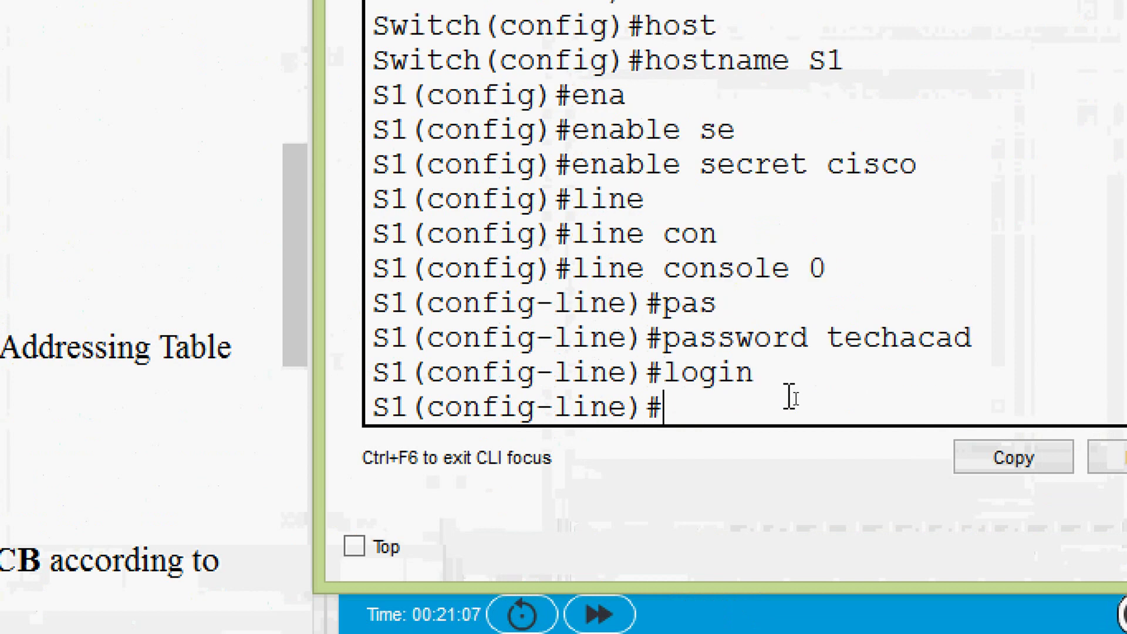
{"action": "type", "text": "exit"}
{"action": "key", "text": "Return"}
- Set the required password on vty lines 0 15
{"action": "type", "text": "line"}
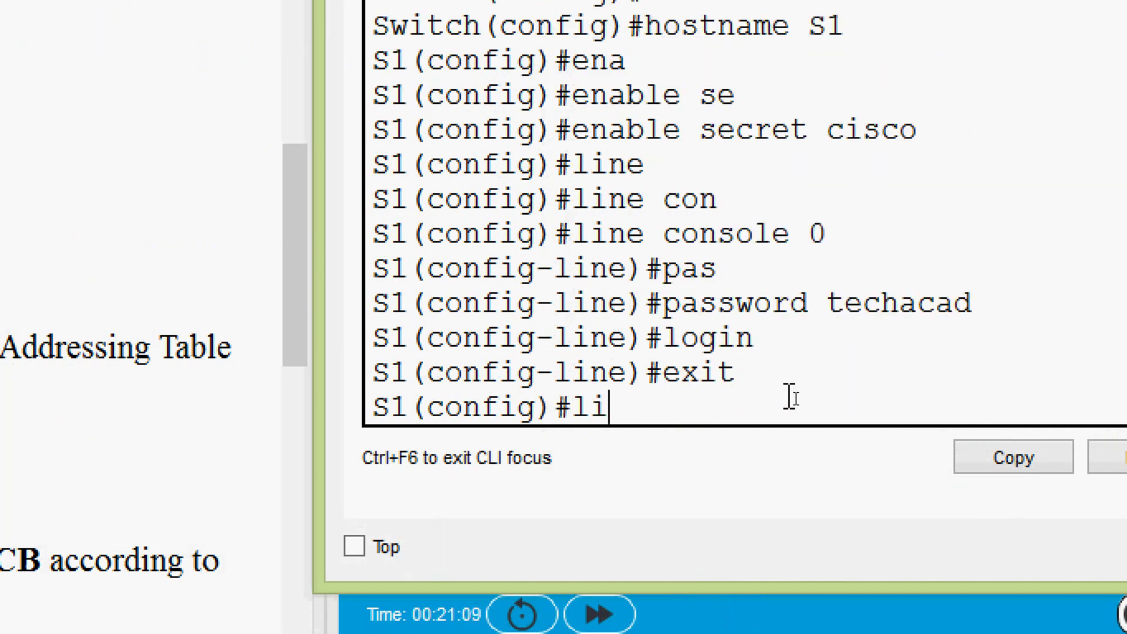
{"action": "key", "text": "Tab"}
{"action": "type", "text": "vt"}
{"action": "key", "text": "Tab"}
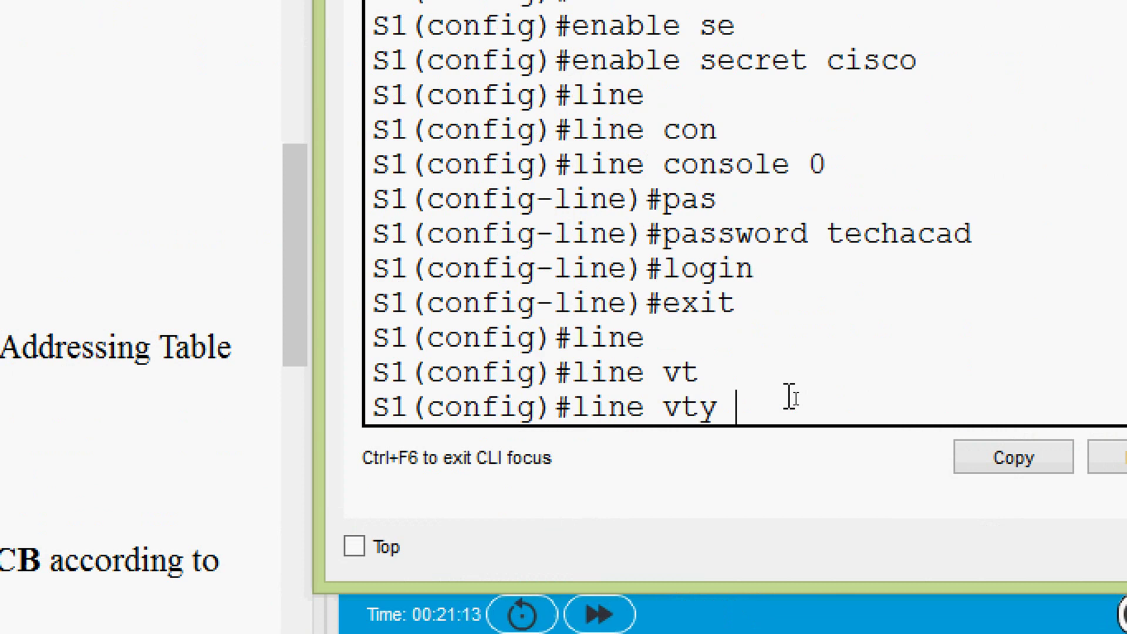
{"action": "type", "text": "0 15"}
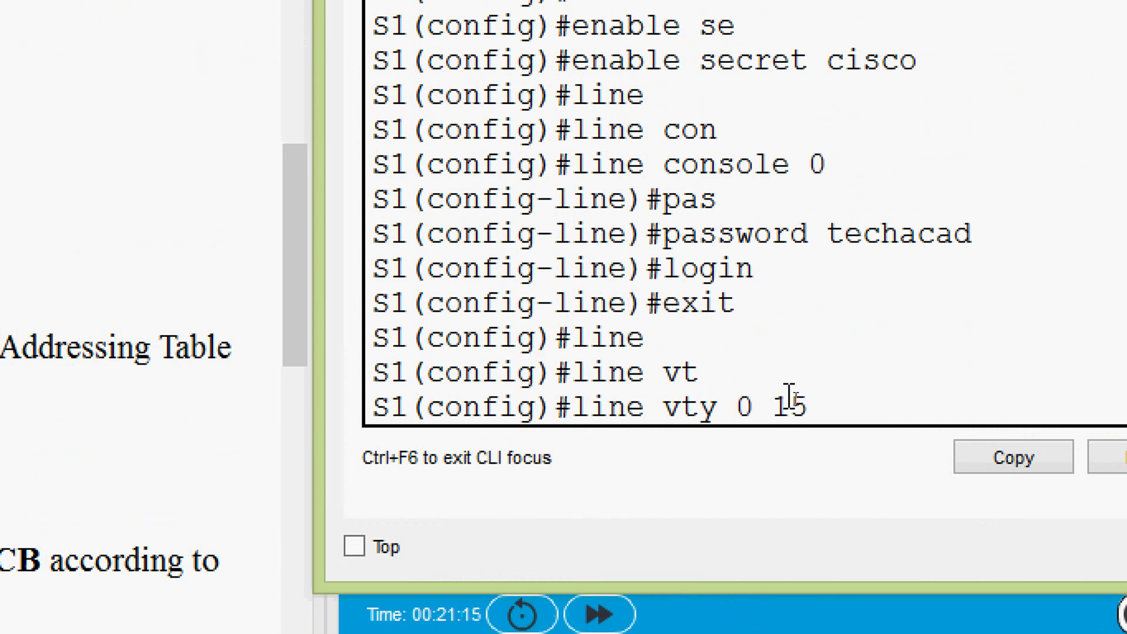
{"action": "key", "text": "Return"}
{"action": "type", "text": "pas"}
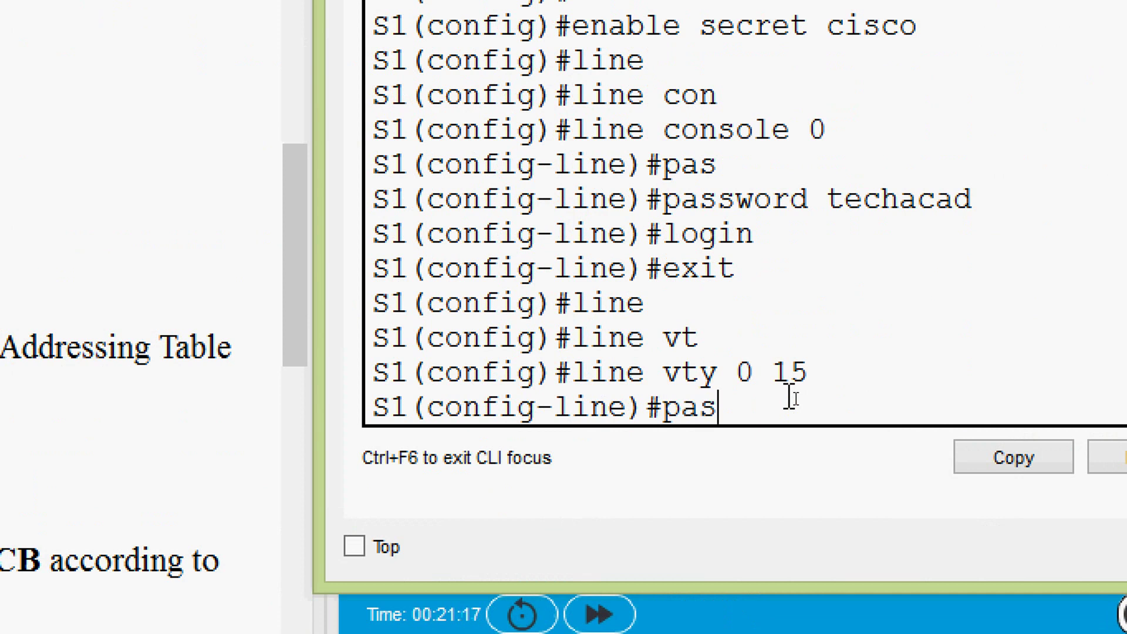
{"action": "key", "text": "Tab"}
{"action": "type", "text": "techacad"}
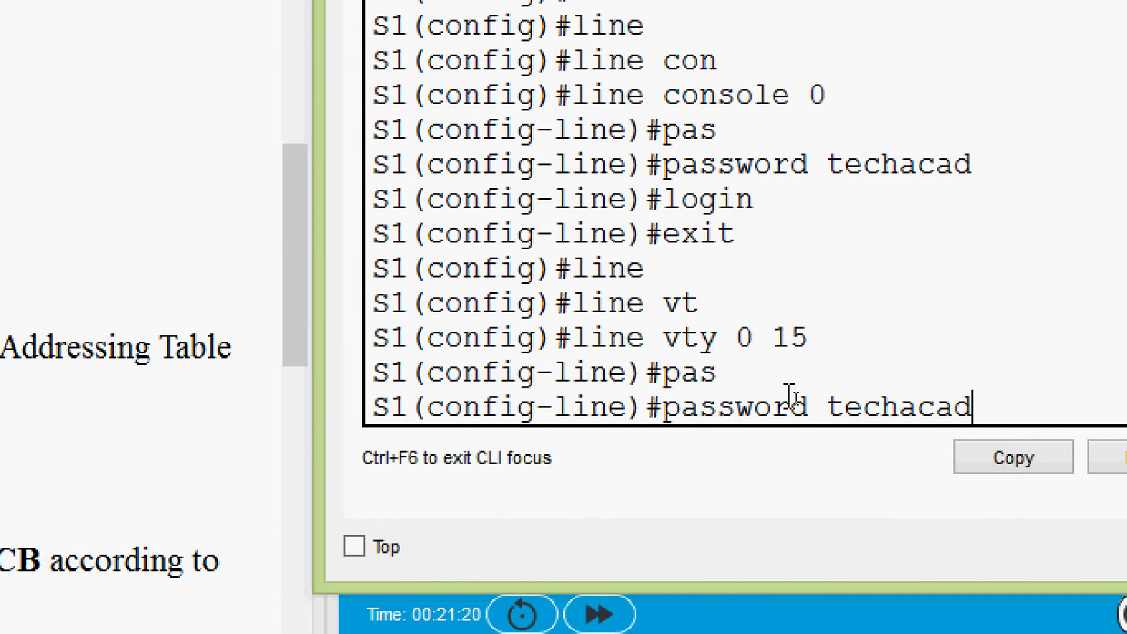
{"action": "key", "text": "Return"}
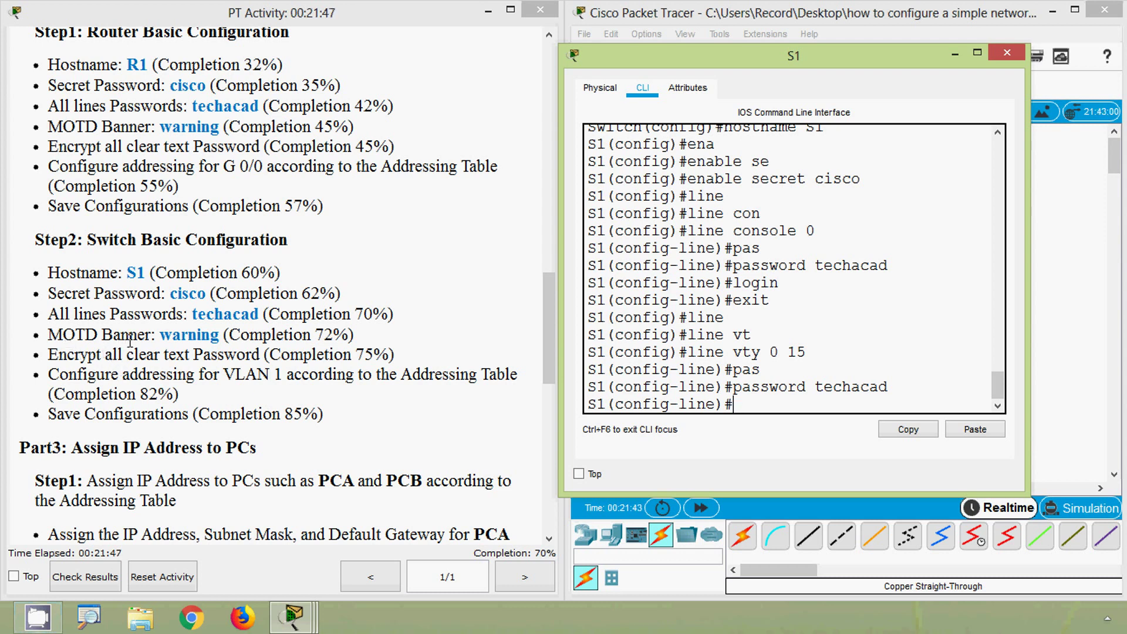
- Exit line configuration and set the MOTD banner to $warning$
{"action": "left_click_drag", "start_coordinate": [160, 336], "coordinate": [220, 335]}
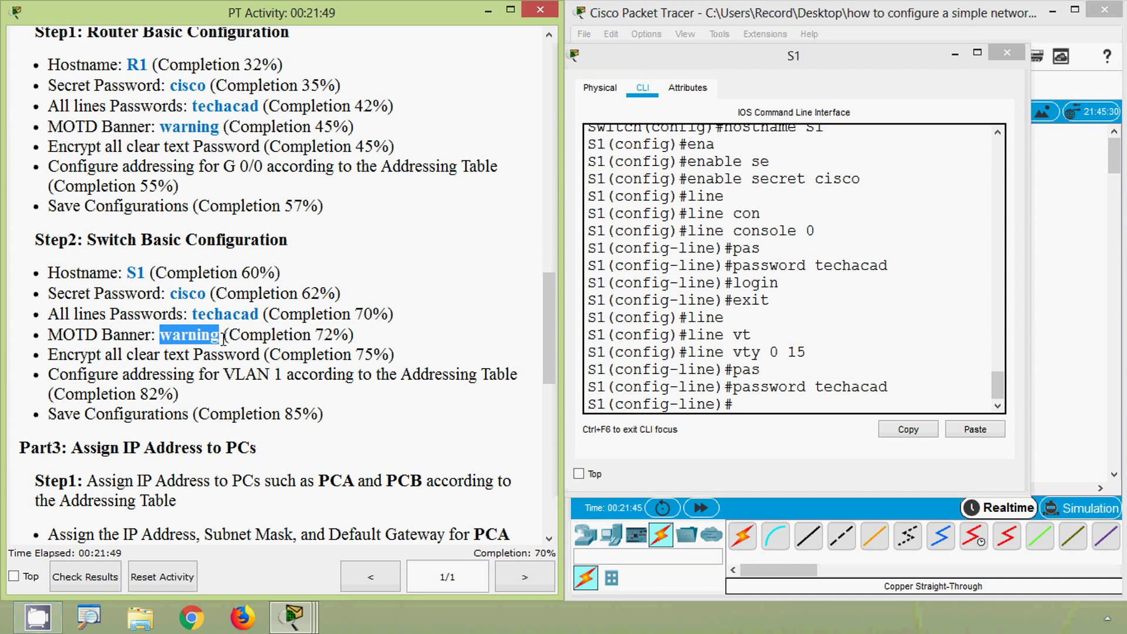
{"action": "left_click", "coordinate": [694, 404]}
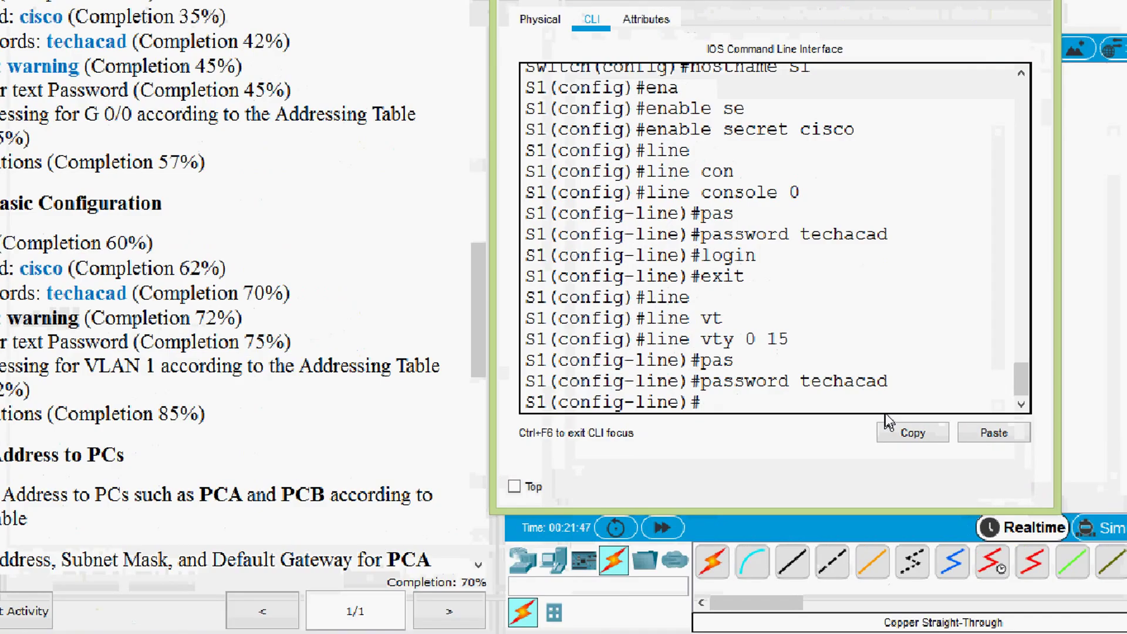
{"action": "type", "text": "exit"}
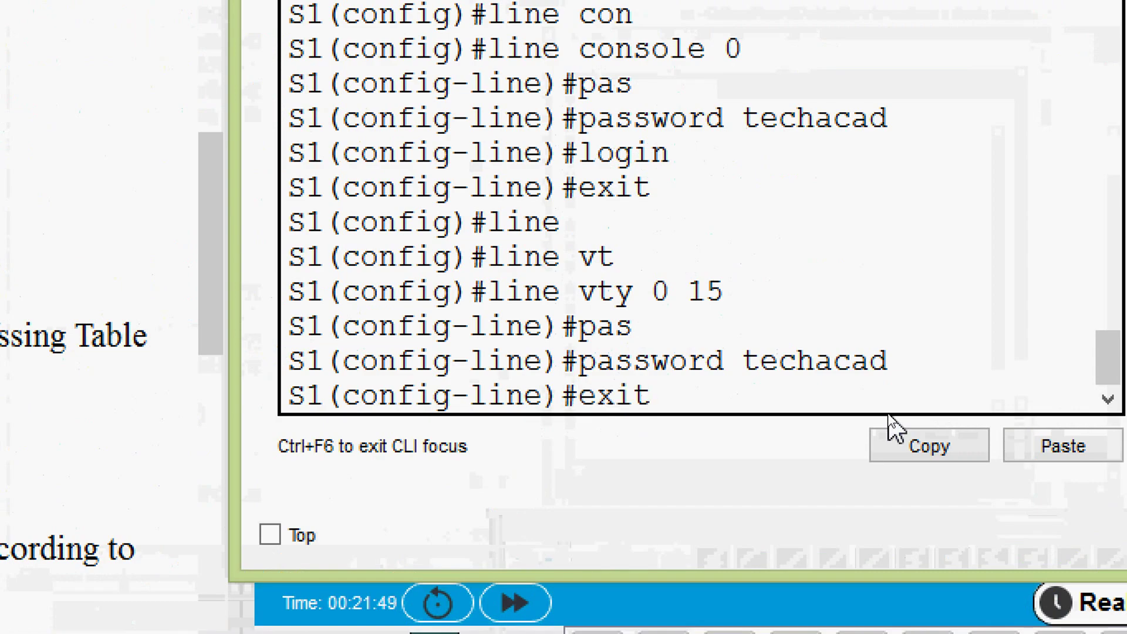
{"action": "key", "text": "Return"}
{"action": "type", "text": "ban"}
{"action": "key", "text": "Tab"}
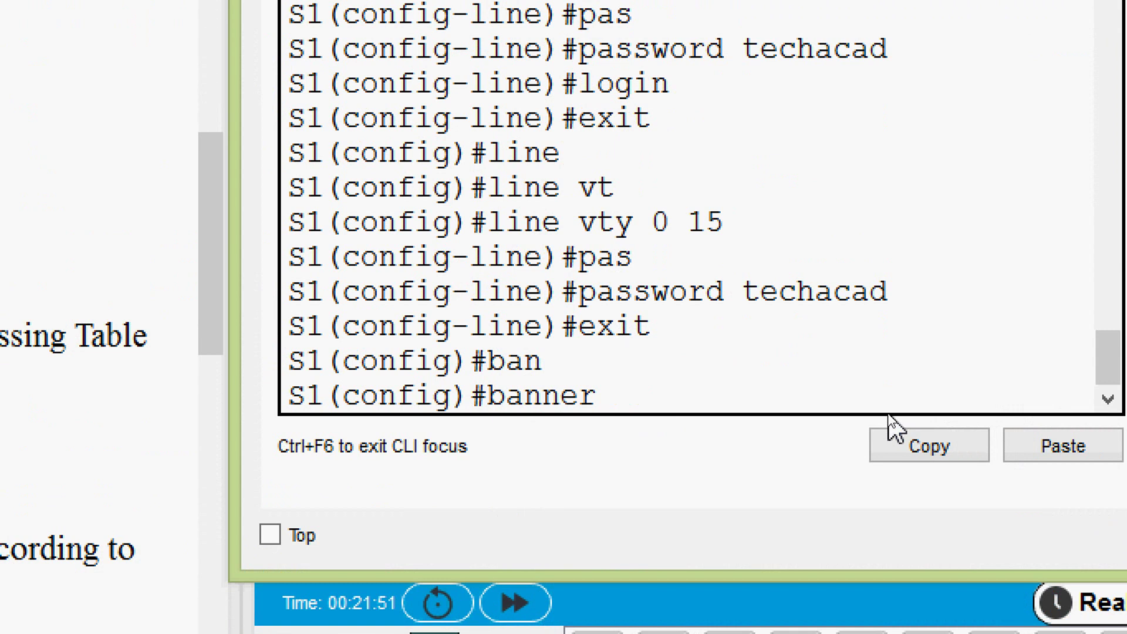
{"action": "type", "text": "mo"}
{"action": "key", "text": "Tab"}
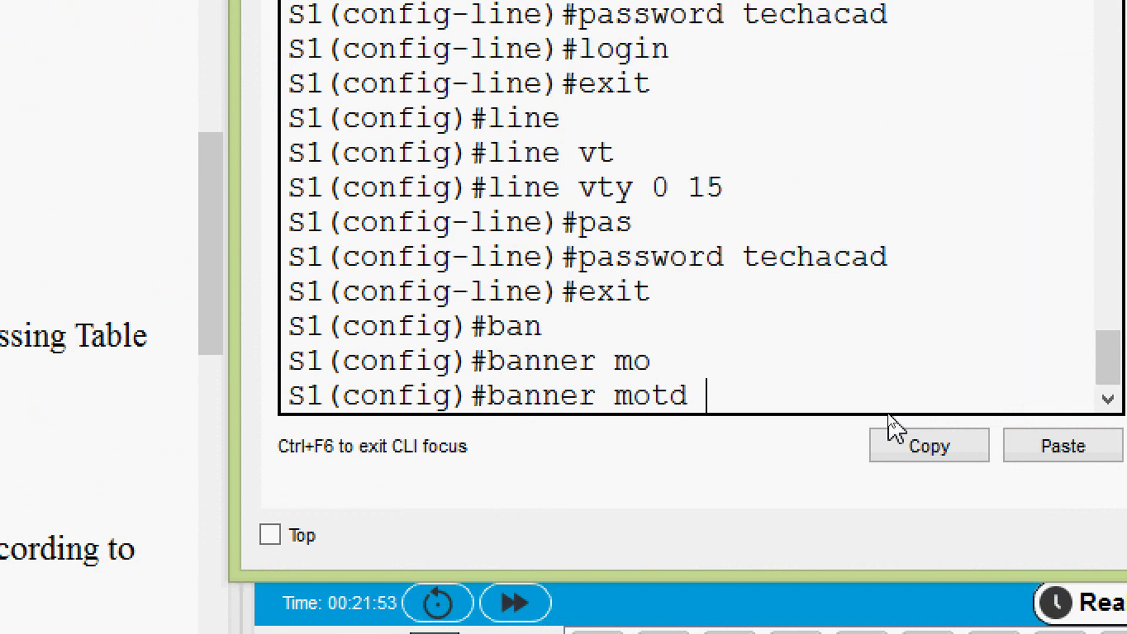
{"action": "type", "text": "$warning"}
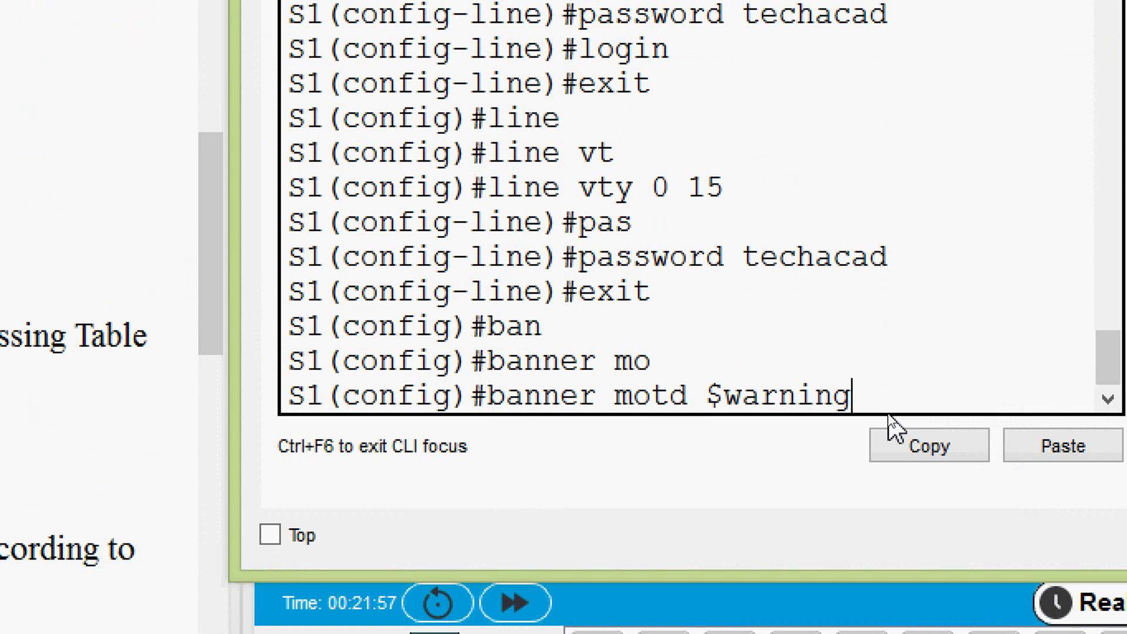
{"action": "type", "text": "$"}
{"action": "key", "text": "Return"}
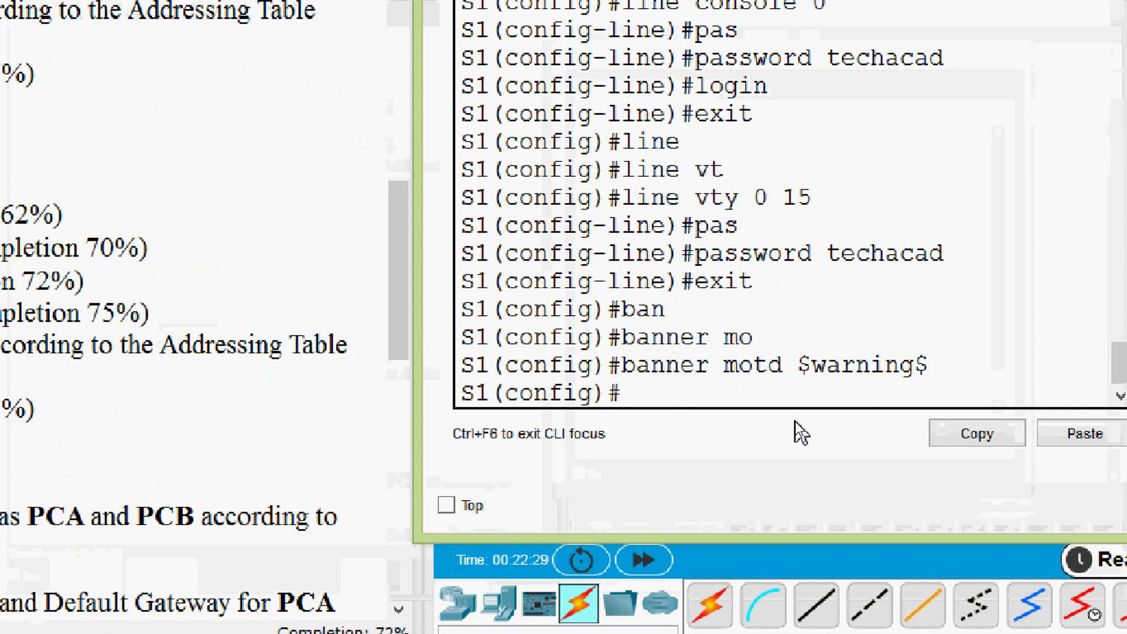
- Enable service password-encryption and check progress in the activity instructions
{"action": "type", "text": "ser"}
{"action": "key", "text": "Tab"}
{"action": "type", "text": "pas"}
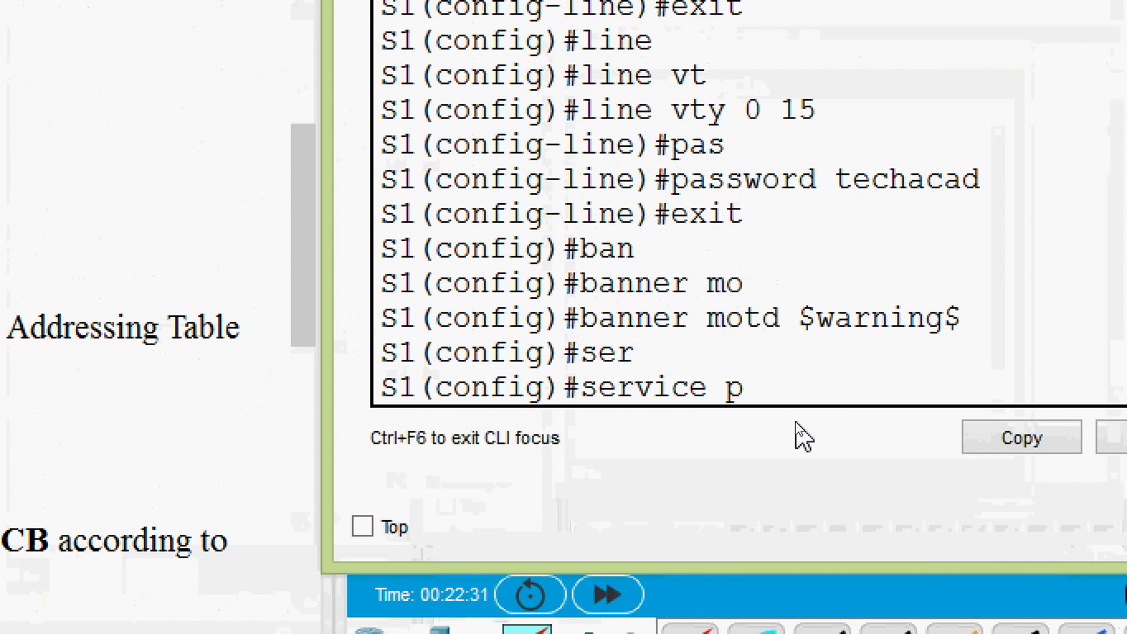
{"action": "key", "text": "Tab"}
{"action": "key", "text": "Return"}
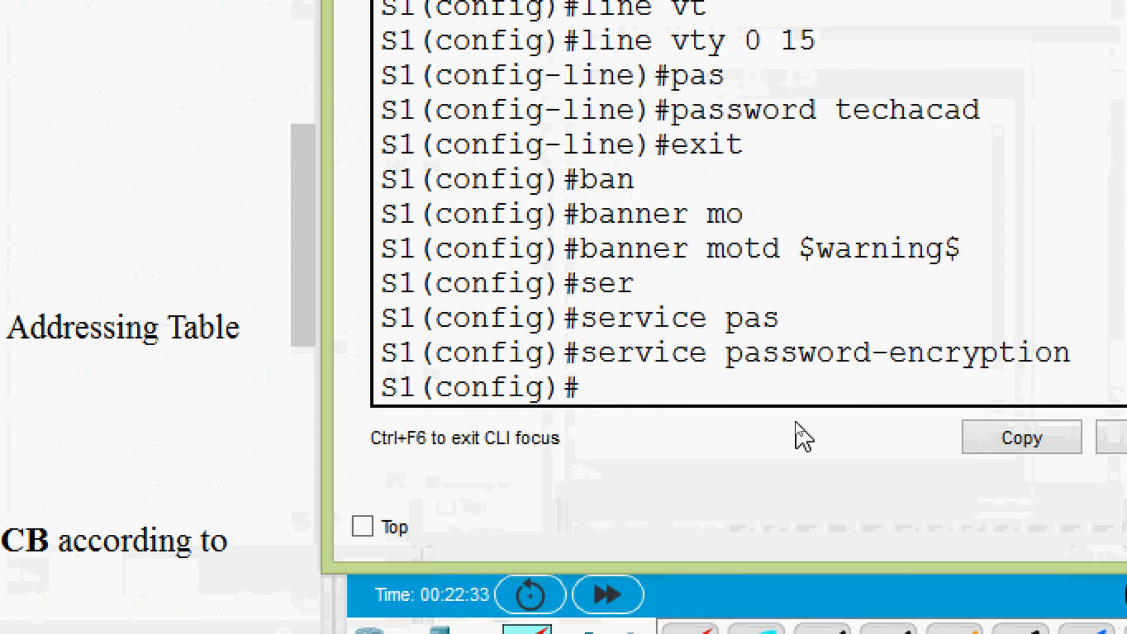
{"action": "left_click", "coordinate": [214, 446]}
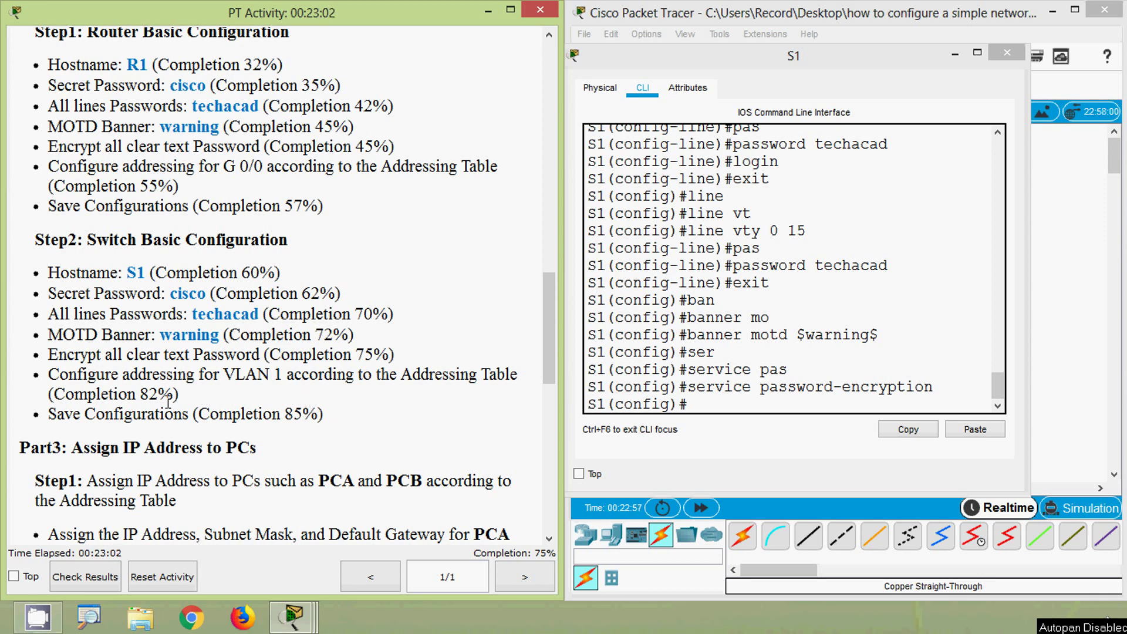
- Look up S1 in the Addressing Table and enter interface VLAN 1 configuration
{"action": "left_click_drag", "start_coordinate": [549, 382], "coordinate": [556, 200]}
{"action": "left_click_drag", "start_coordinate": [47, 270], "coordinate": [431, 271]}
{"action": "left_click", "coordinate": [431, 271]}
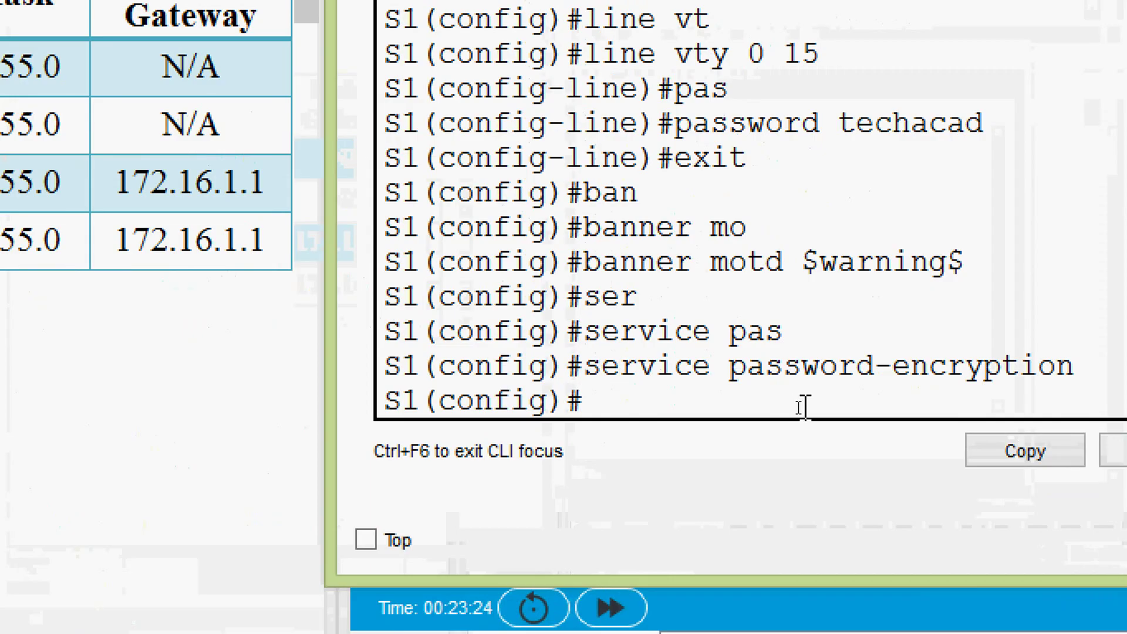
{"action": "type", "text": "inter"}
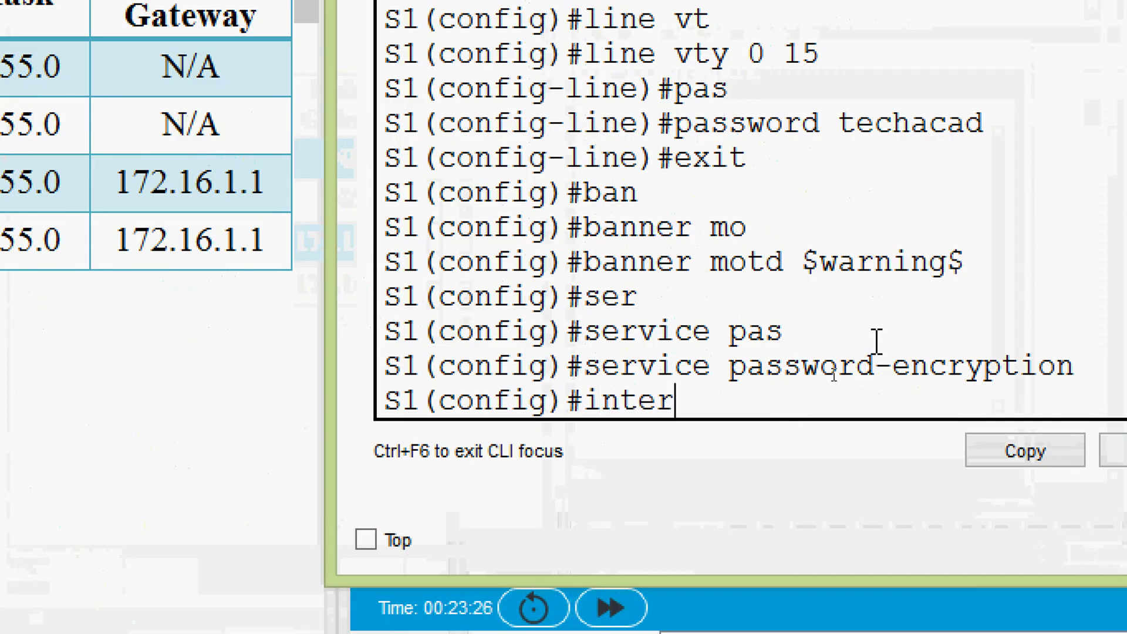
{"action": "key", "text": "Tab"}
{"action": "type", "text": "vl"}
{"action": "key", "text": "Tab"}
{"action": "type", "text": "1"}
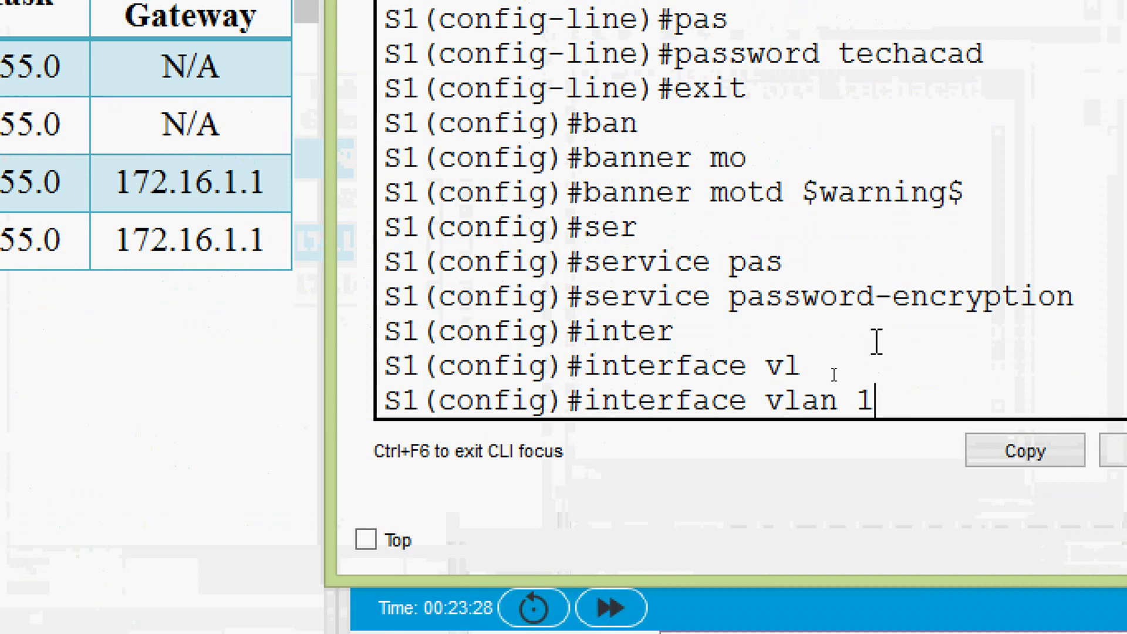
{"action": "key", "text": "Return"}
- Assign 172.16.1.254 255.255.255.0 to VLAN 1 and enable it with no shutdown
{"action": "type", "text": "ip ad"}
{"action": "key", "text": "Tab"}
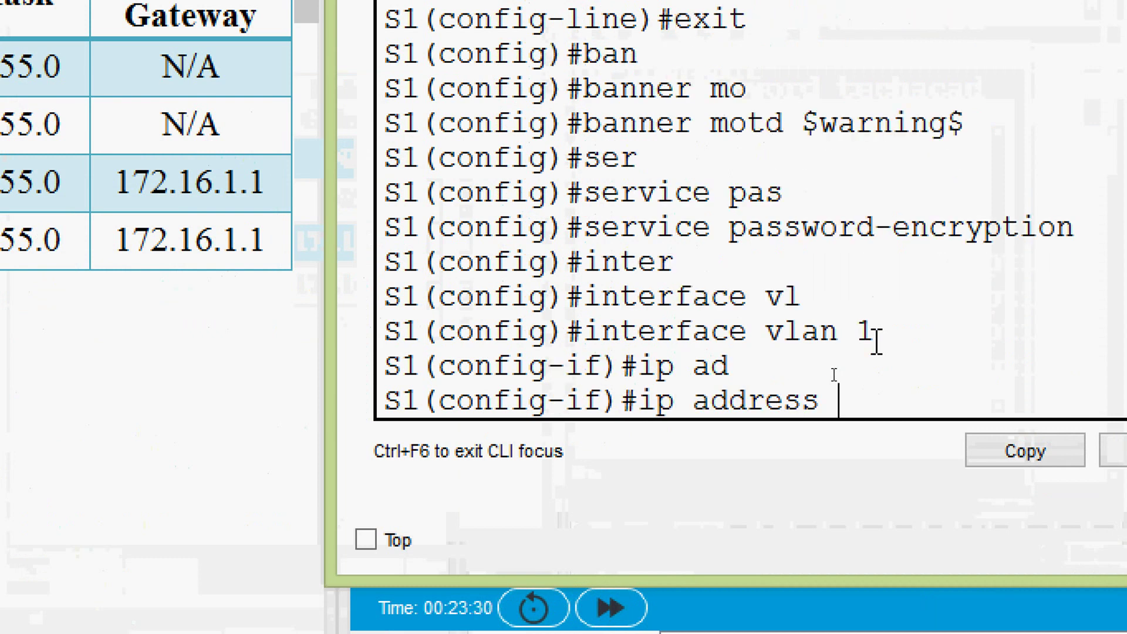
{"action": "type", "text": "172"}
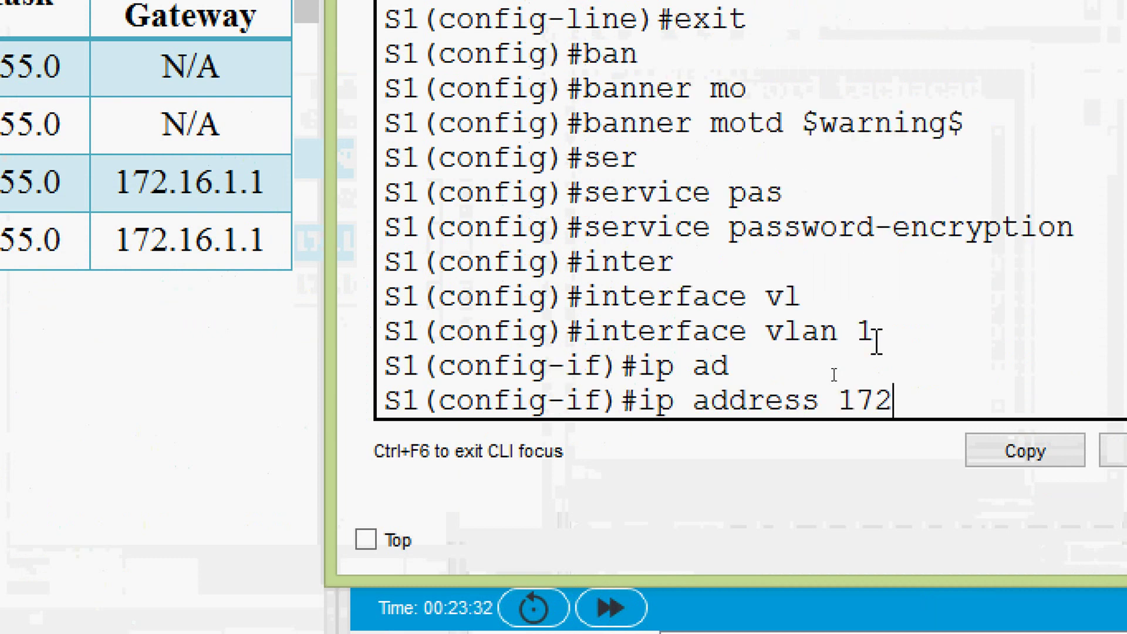
{"action": "type", "text": ".16.1254"}
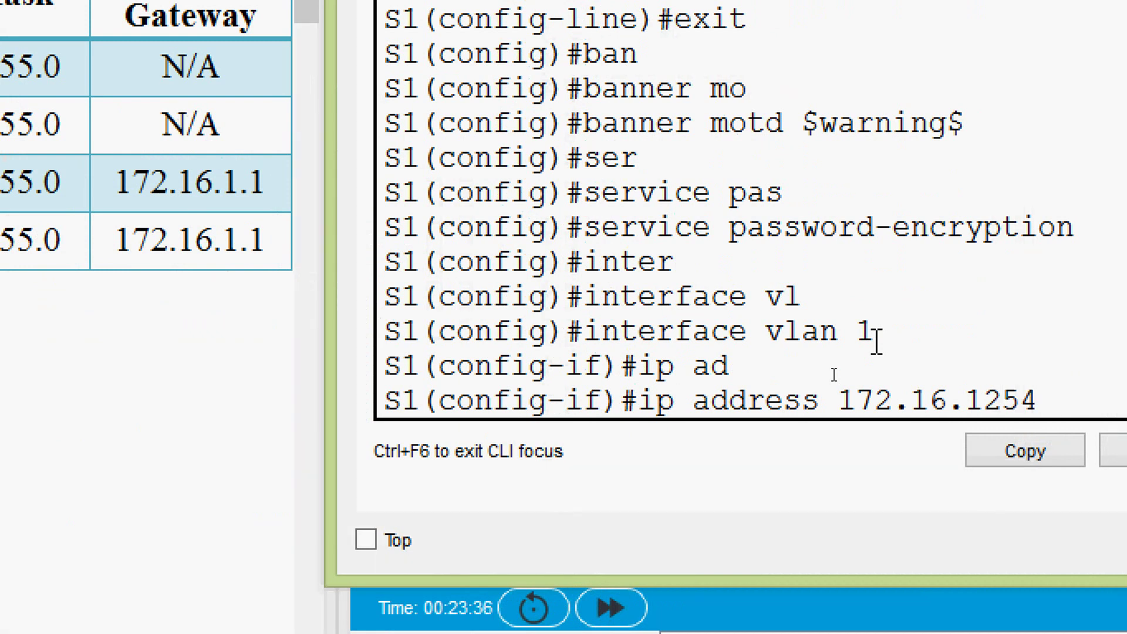
{"action": "key", "text": "BackSpace"}
{"action": "key", "text": "BackSpace"}
{"action": "key", "text": "BackSpace"}
{"action": "type", "text": ".254"}
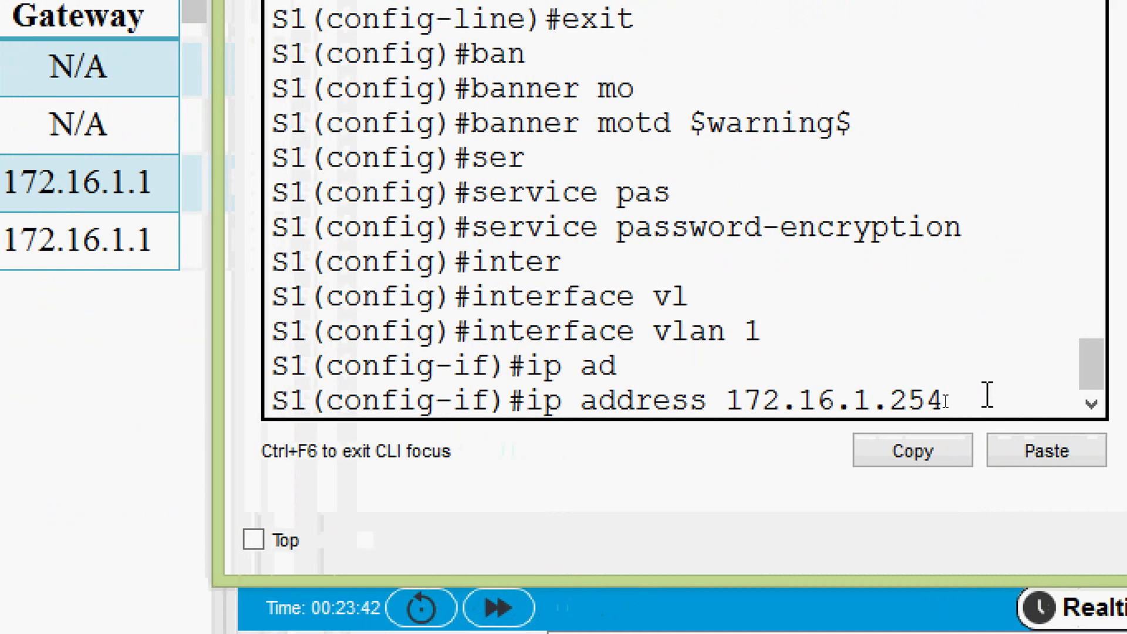
{"action": "type", "text": " 255.255"}
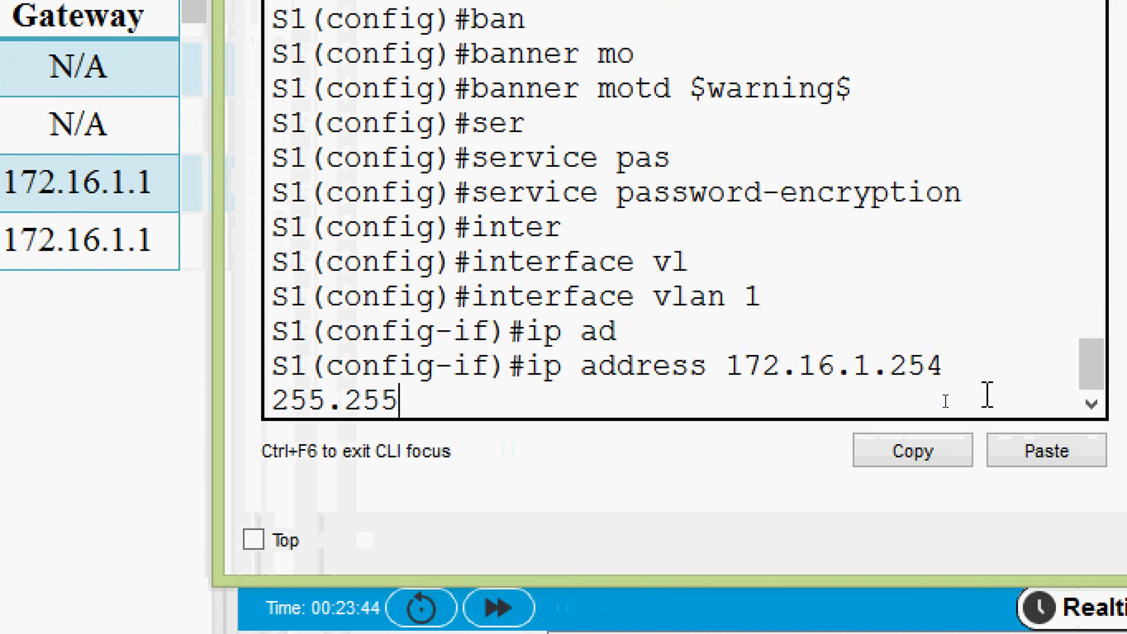
{"action": "type", "text": ".255.0"}
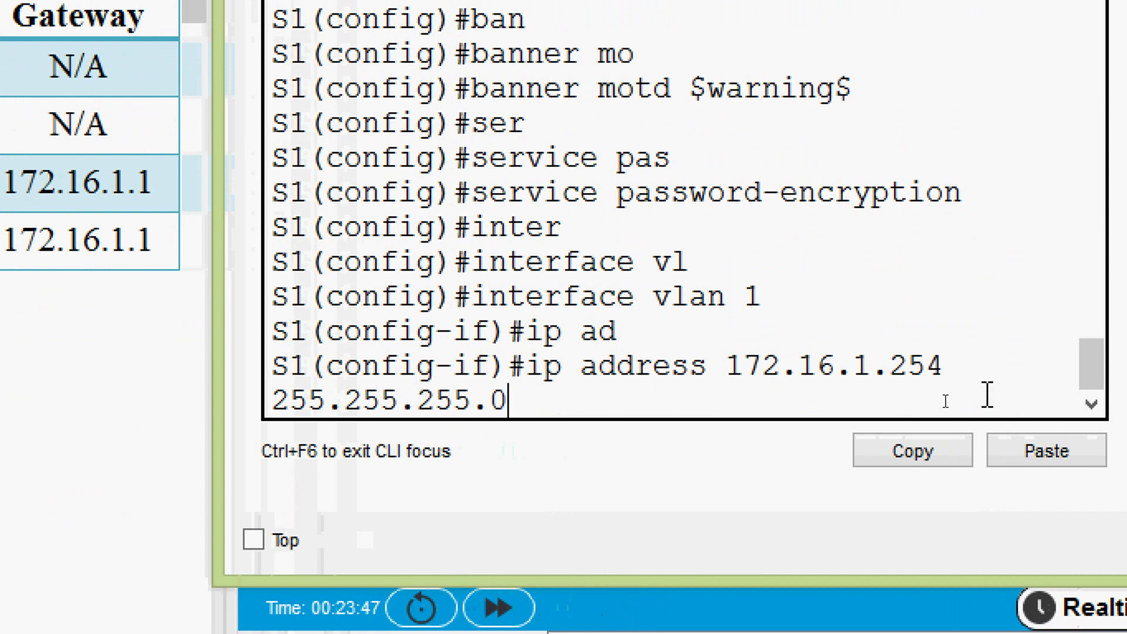
{"action": "key", "text": "Return"}
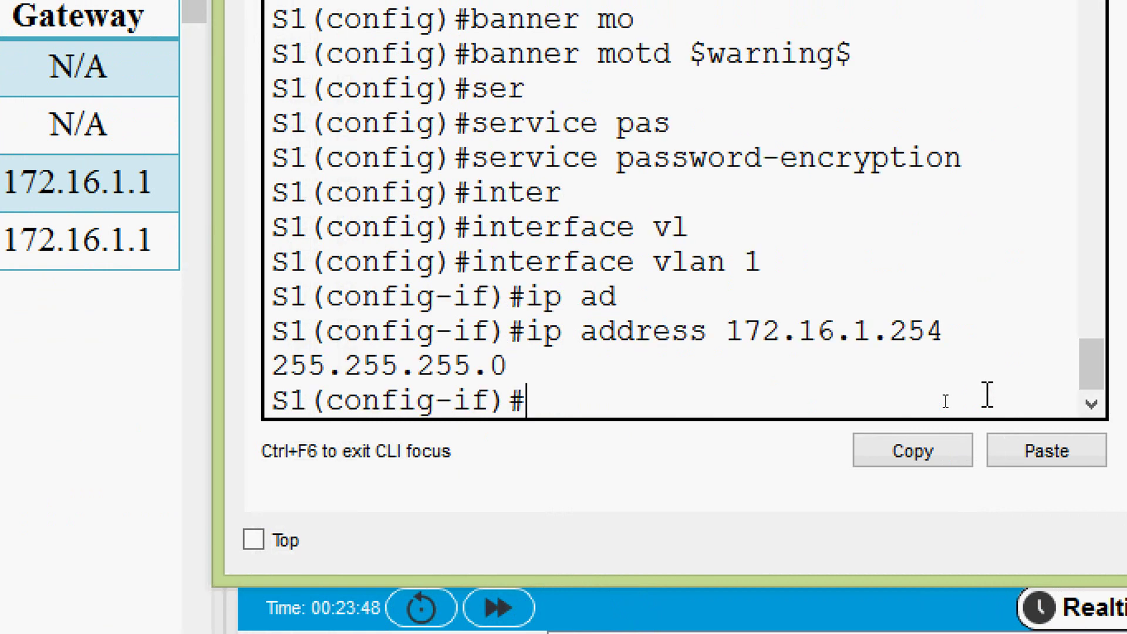
{"action": "type", "text": "no shu"}
{"action": "key", "text": "Tab"}
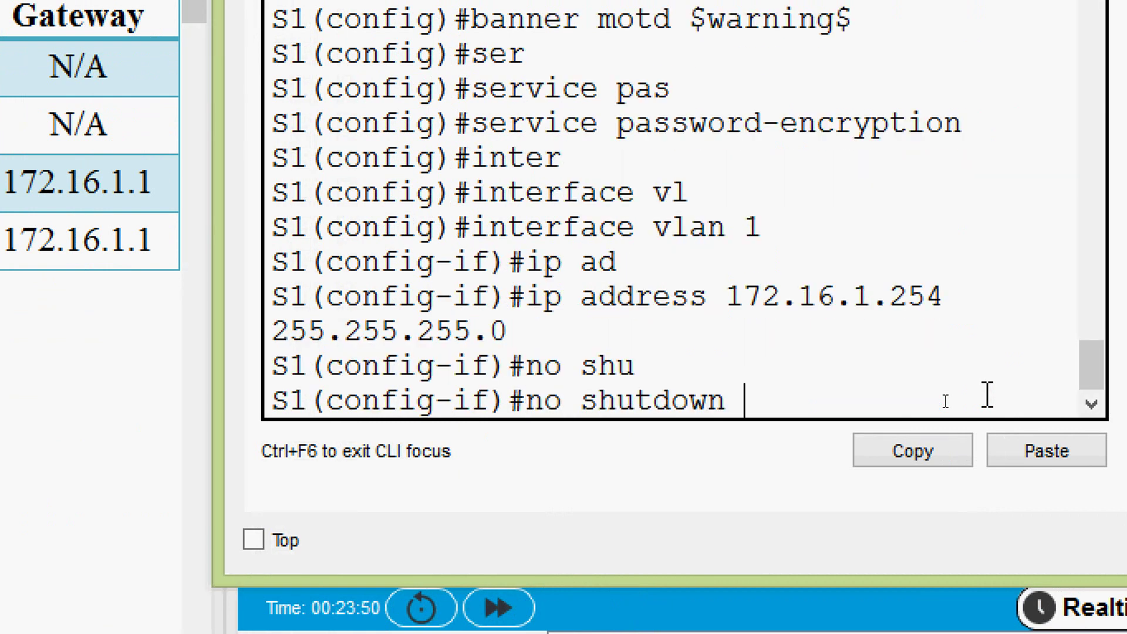
{"action": "key", "text": "Return"}
{"action": "key", "text": "Return"}
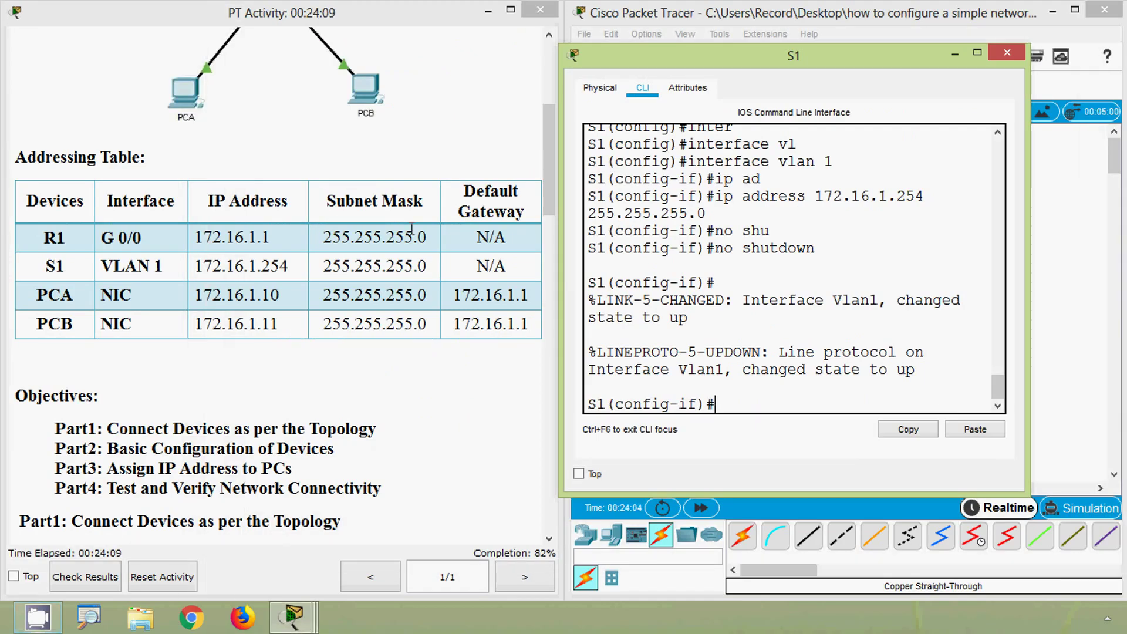
- Check the 82% completion note and leave S1's configuration mode with end
{"action": "left_click_drag", "start_coordinate": [551, 194], "coordinate": [544, 364]}
{"action": "left_click_drag", "start_coordinate": [179, 376], "coordinate": [140, 376]}
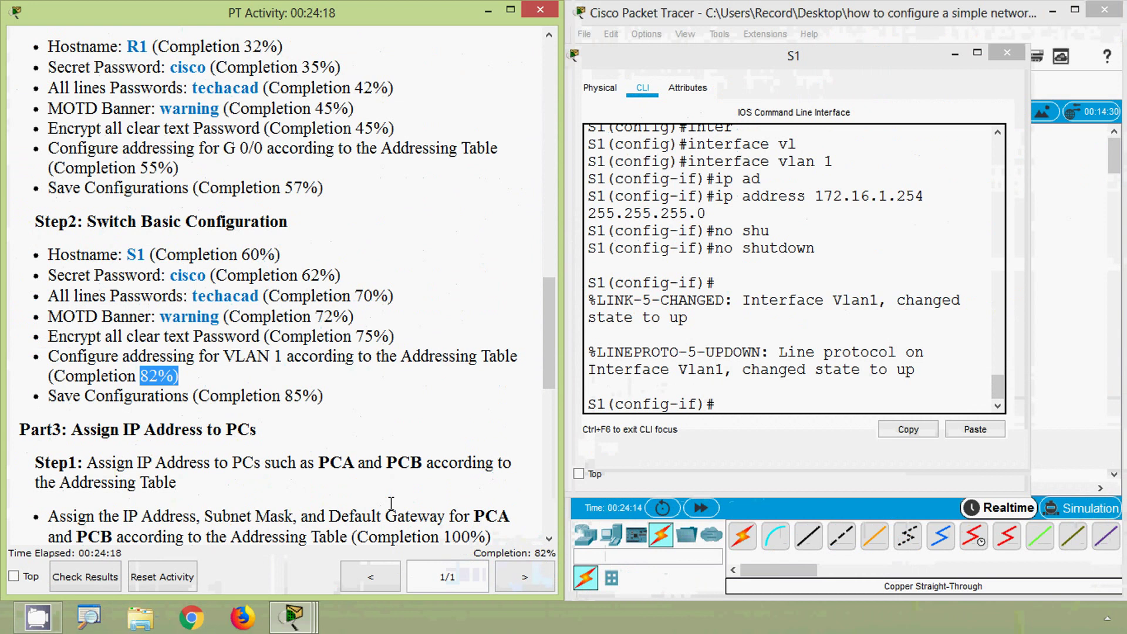
{"action": "left_click", "coordinate": [60, 338]}
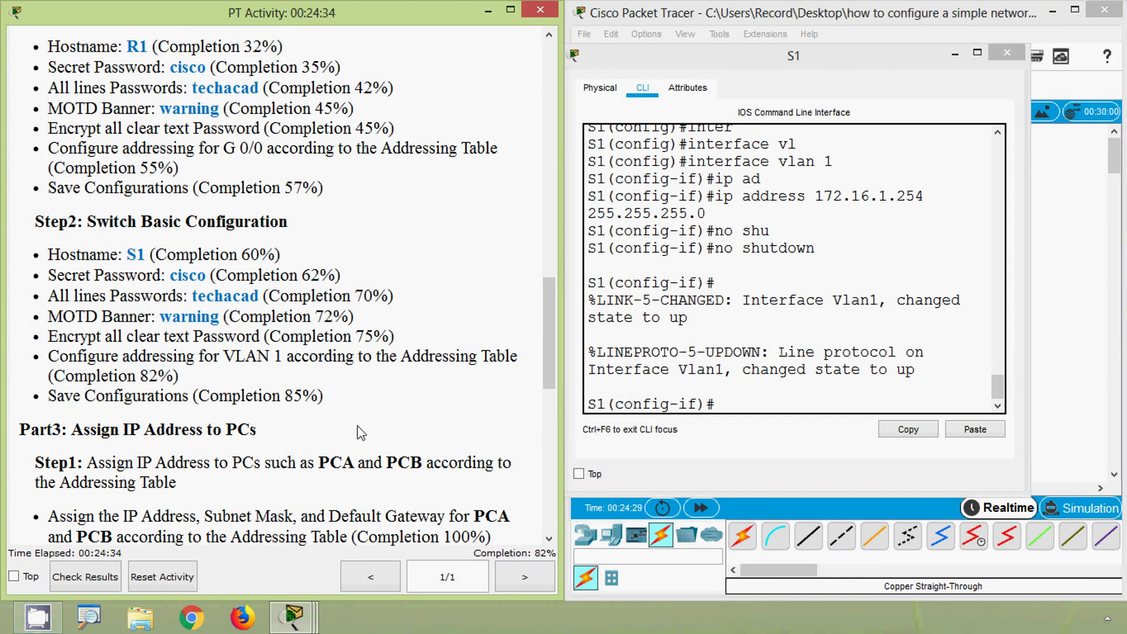
{"action": "left_click", "coordinate": [763, 408]}
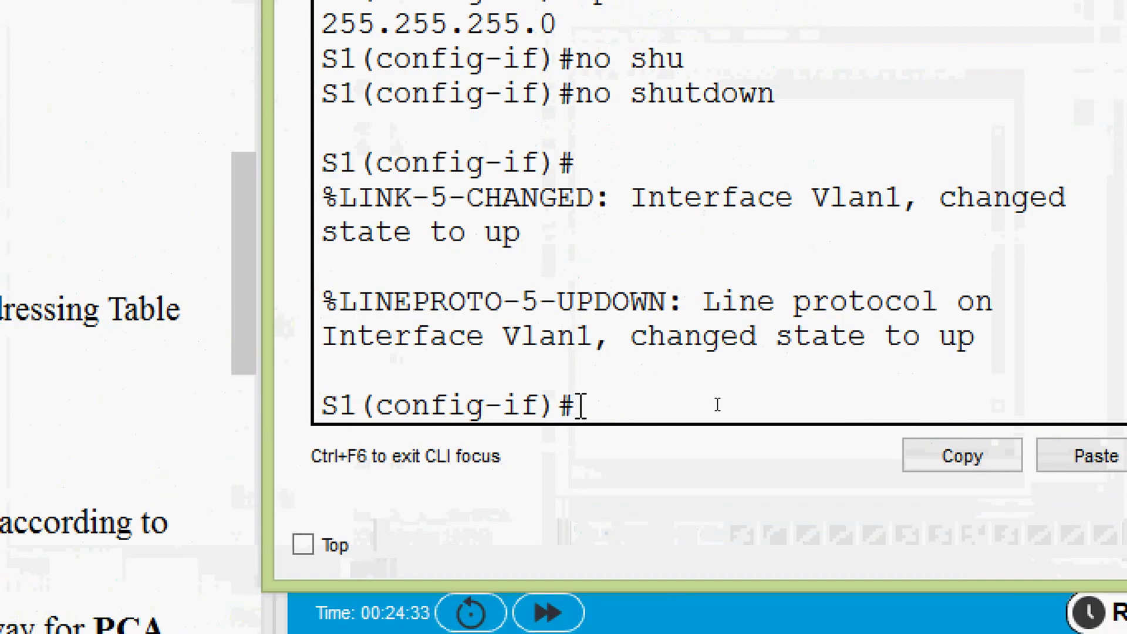
{"action": "type", "text": "end"}
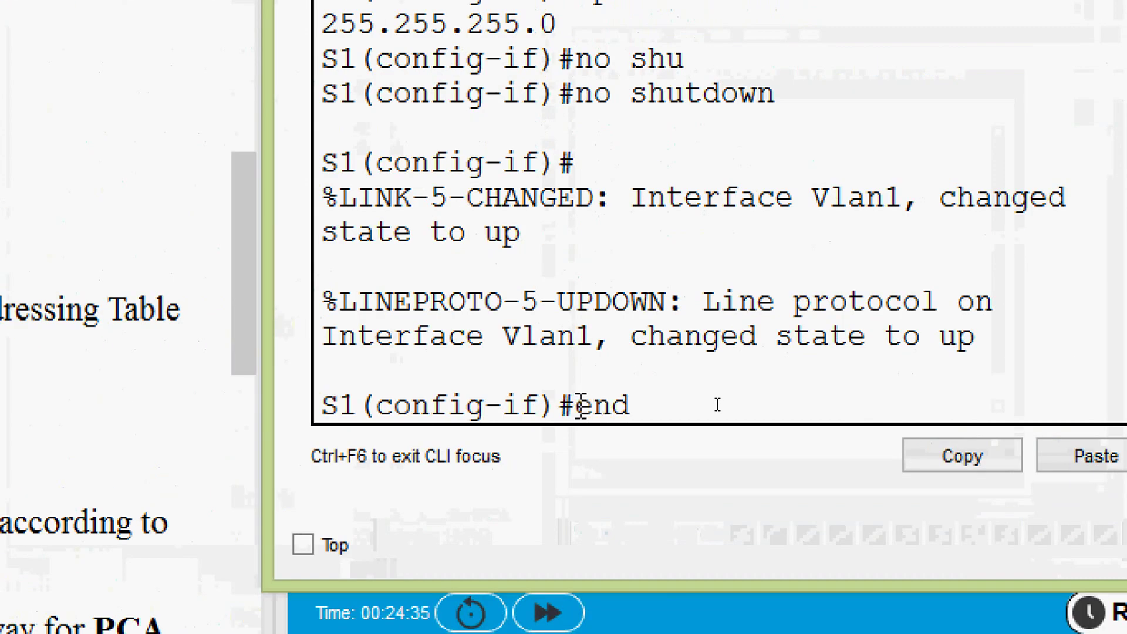
{"action": "key", "text": "Return"}
{"action": "key", "text": "Return"}
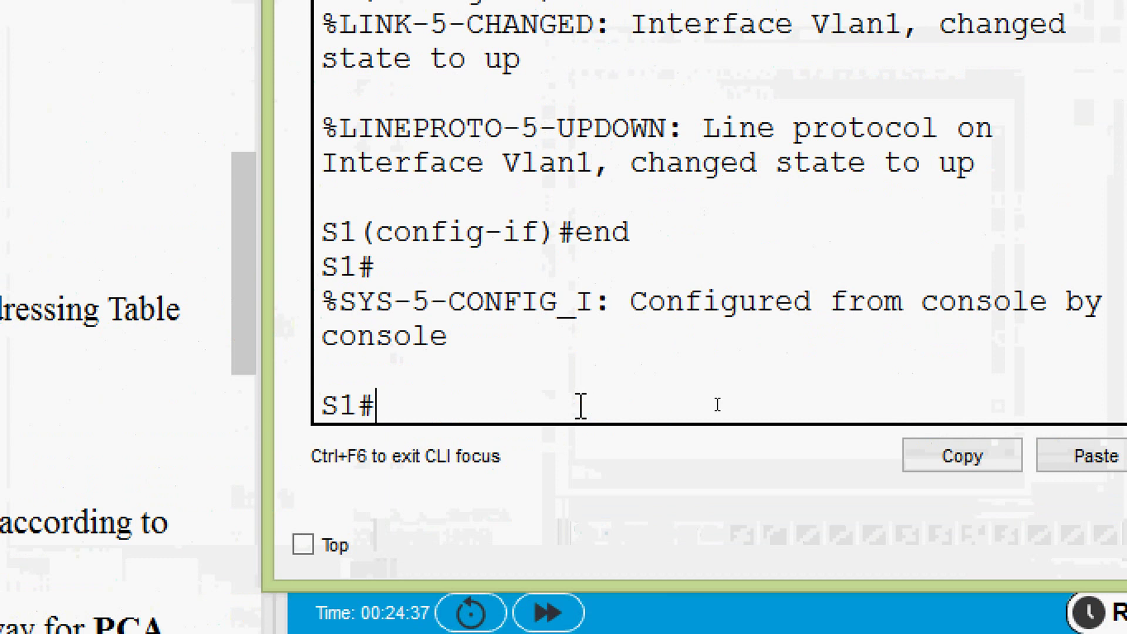
- Copy S1's running-config to startup-config
{"action": "type", "text": "cop"}
{"action": "key", "text": "Tab"}
{"action": "type", "text": "r"}
{"action": "key", "text": "Tab"}
{"action": "type", "text": "st"}
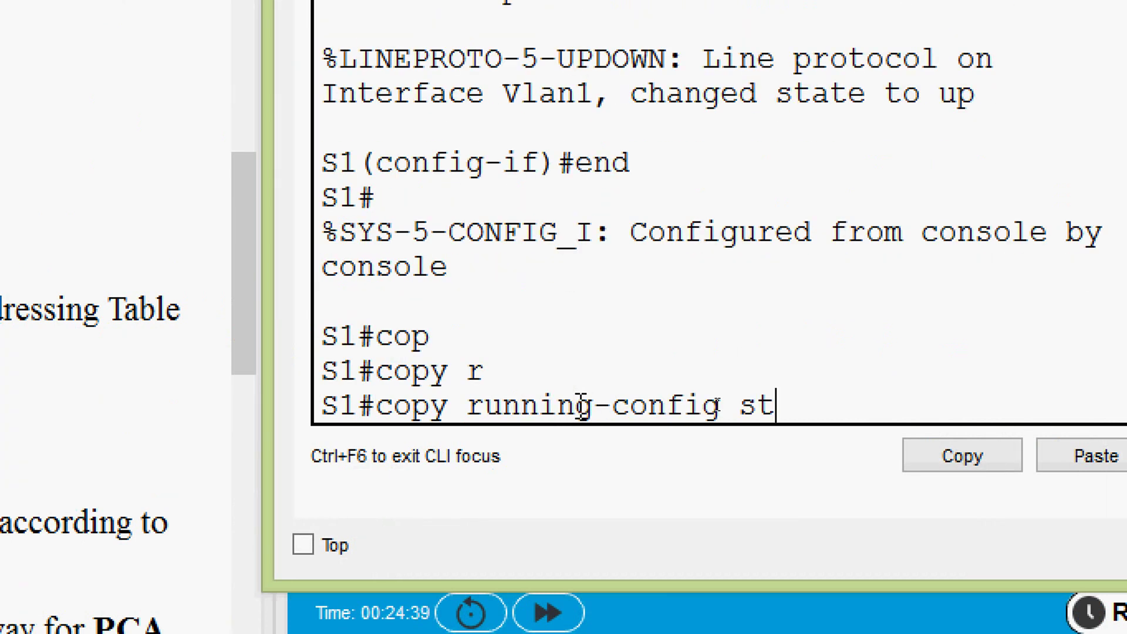
{"action": "key", "text": "Tab"}
{"action": "key", "text": "Return"}
{"action": "key", "text": "Return"}
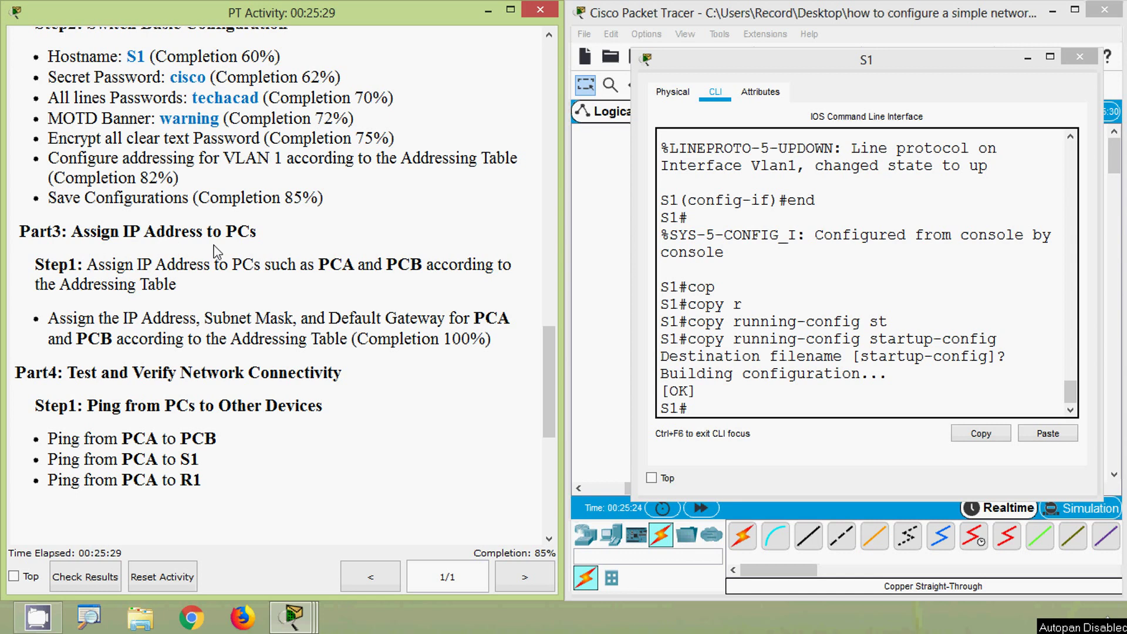
- Close S1's window, note PCA's address 172.16.1.10 in the Addressing Table, and open PCA
{"action": "left_click", "coordinate": [1079, 56]}
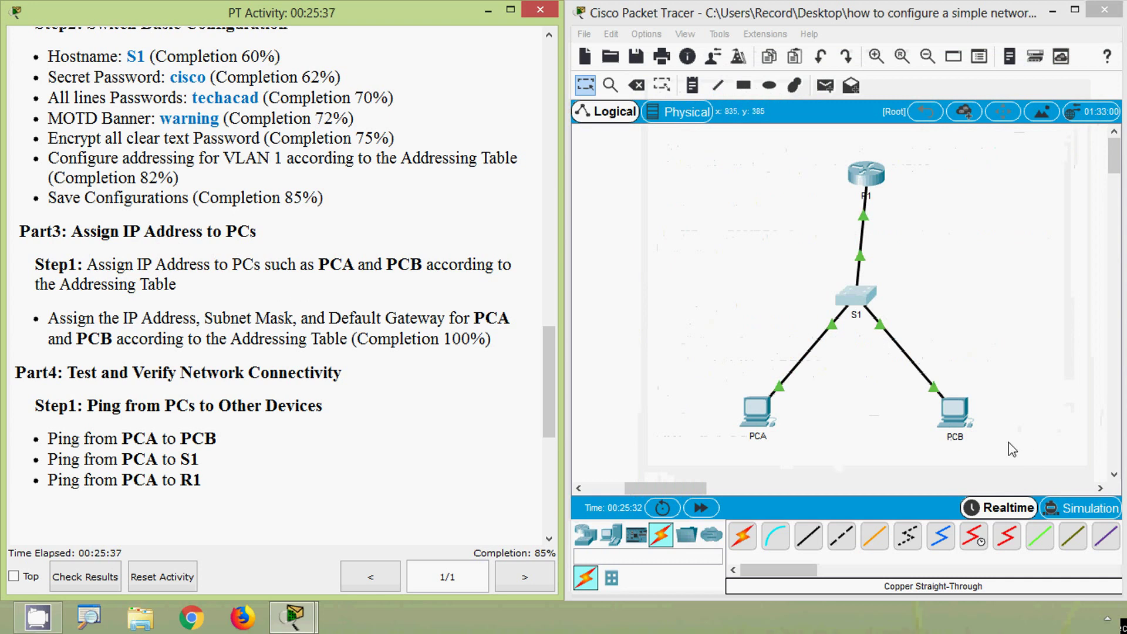
{"action": "left_click_drag", "start_coordinate": [549, 384], "coordinate": [545, 162]}
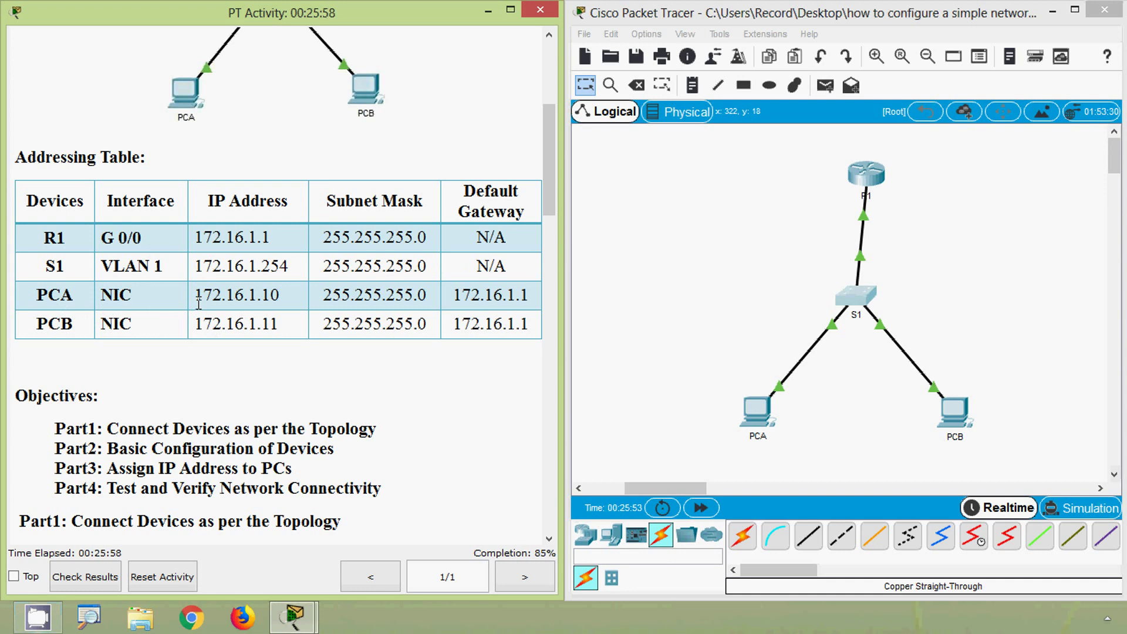
{"action": "left_click_drag", "start_coordinate": [195, 299], "coordinate": [281, 303]}
{"action": "left_click", "coordinate": [449, 303]}
{"action": "left_click_drag", "start_coordinate": [449, 302], "coordinate": [376, 326]}
{"action": "left_click", "coordinate": [417, 301]}
{"action": "left_click_drag", "start_coordinate": [195, 295], "coordinate": [280, 295]}
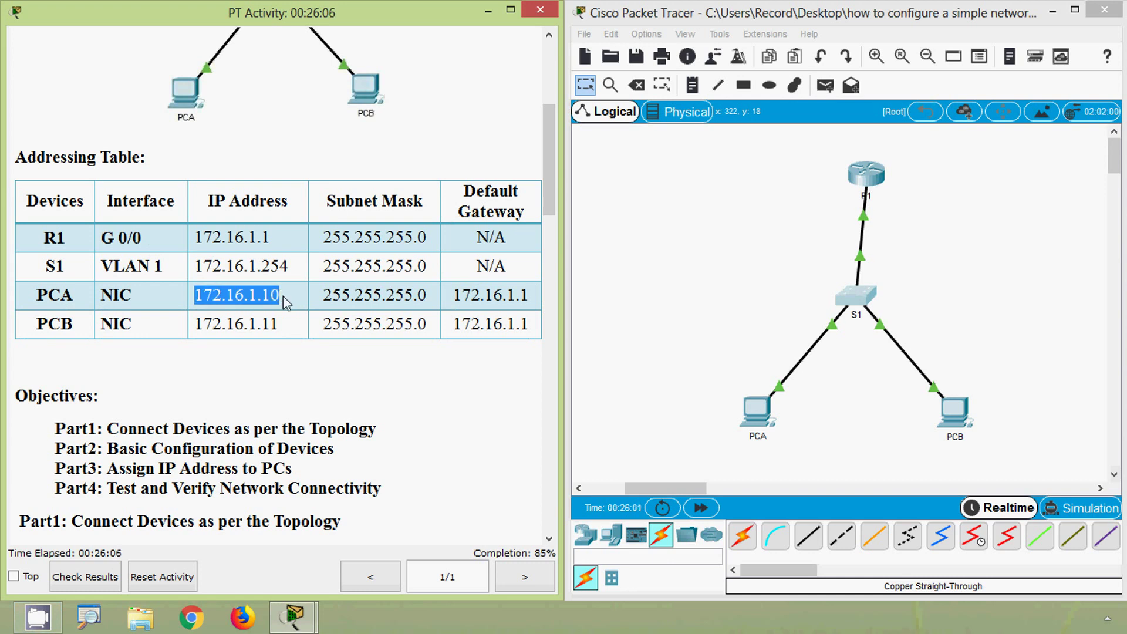
{"action": "left_click", "coordinate": [761, 414]}
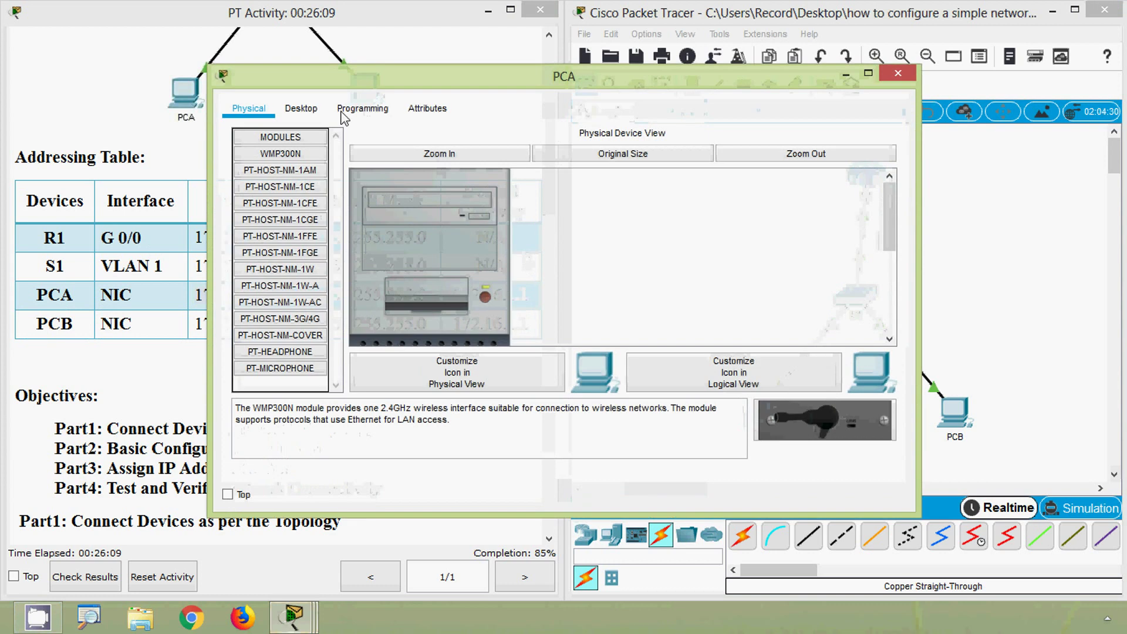
- Bring up the IP Configuration panel on PCA's Desktop
{"action": "left_click", "coordinate": [312, 109]}
{"action": "left_click_drag", "start_coordinate": [352, 76], "coordinate": [641, 95]}
{"action": "left_click", "coordinate": [593, 186]}
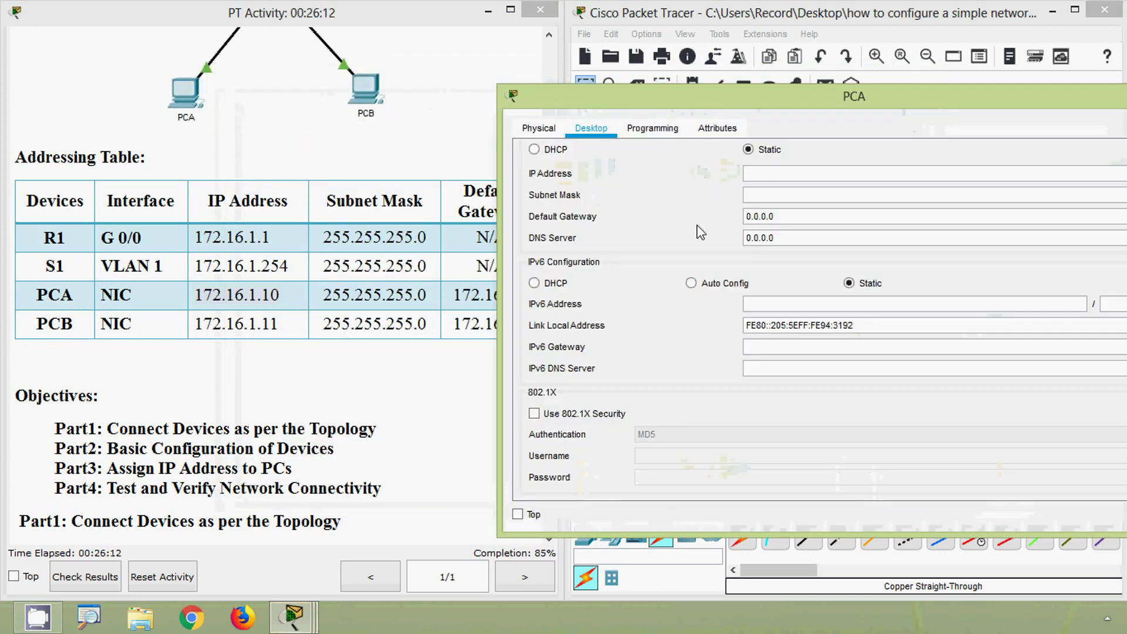
{"action": "left_click_drag", "start_coordinate": [723, 101], "coordinate": [512, 101]}
- Enter PCA's address 172.16.1.10 with subnet mask 255.255.255.0
{"action": "left_click", "coordinate": [537, 218]}
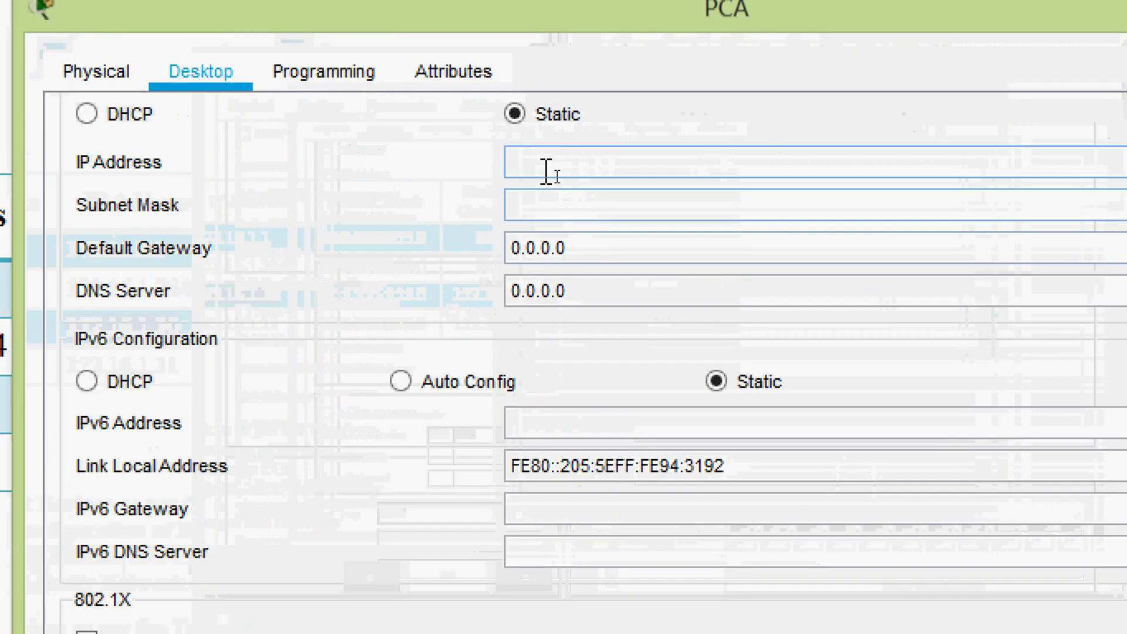
{"action": "left_click", "coordinate": [549, 167]}
{"action": "type", "text": "172.16.1.10"}
{"action": "left_click", "coordinate": [547, 192]}
{"action": "left_click", "coordinate": [581, 207]}
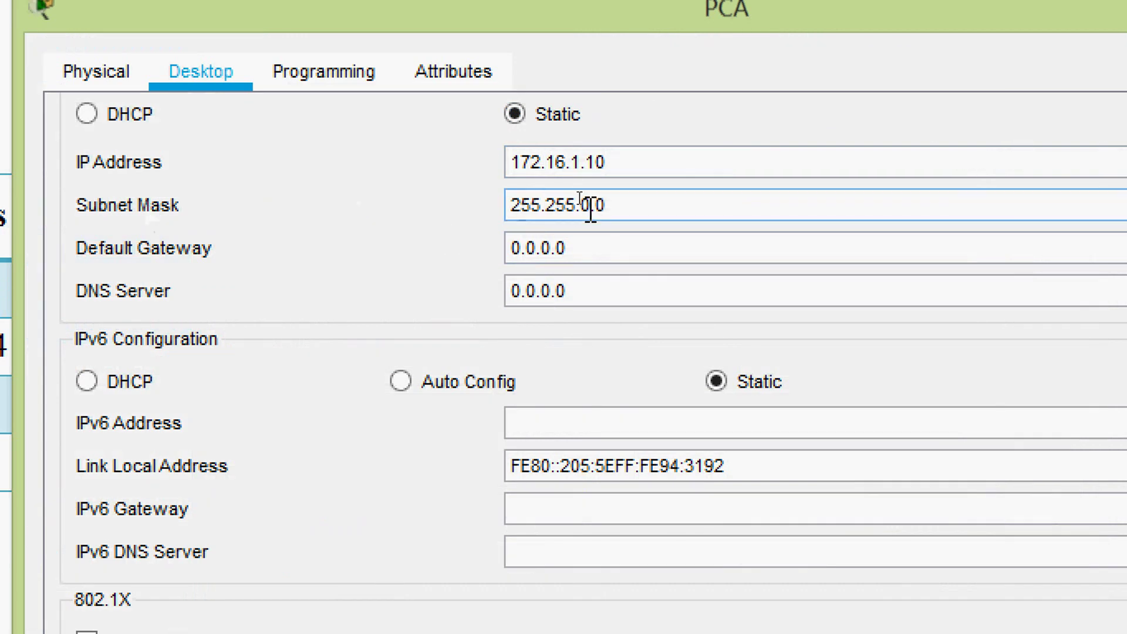
{"action": "double_click", "coordinate": [585, 205]}
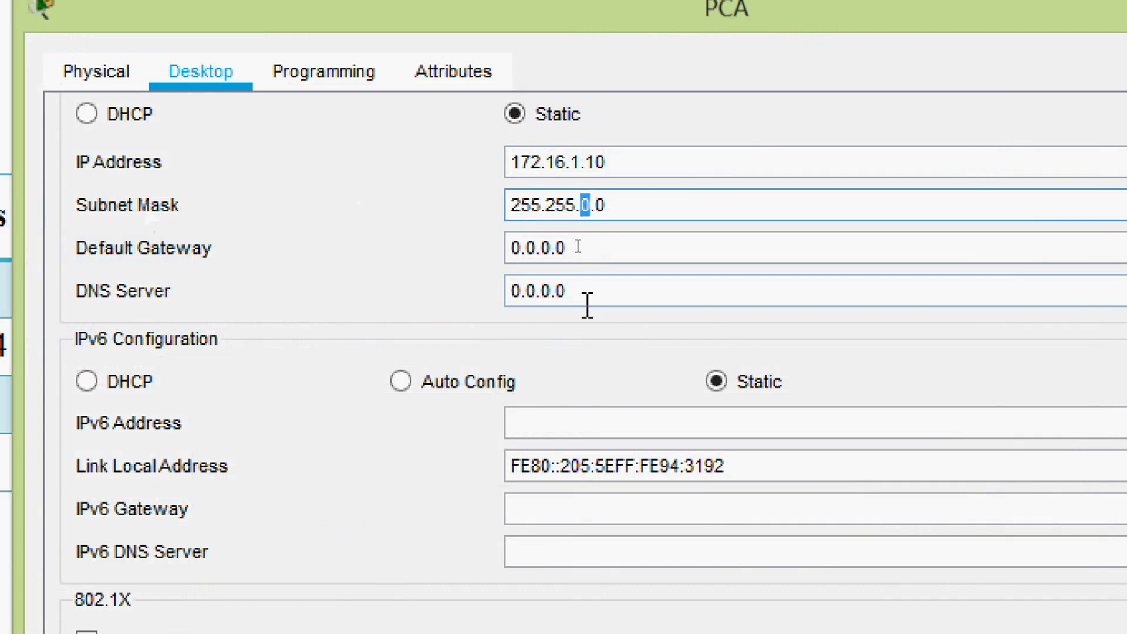
{"action": "type", "text": "255."}
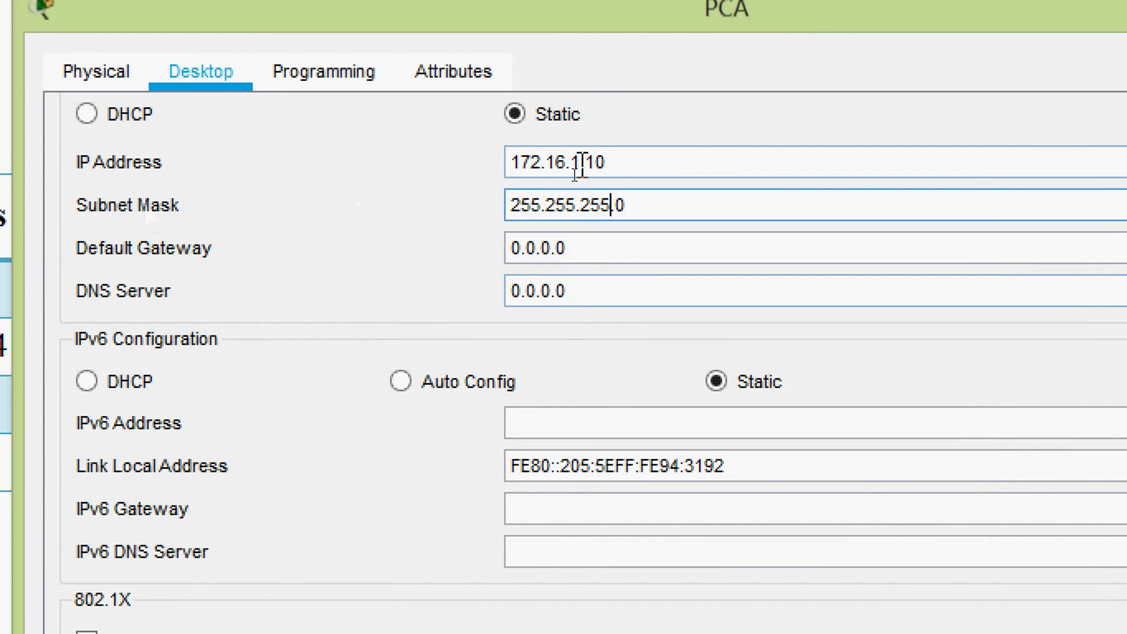
- Replace PCA's default gateway with 172.16.1.1 and close its window
{"action": "left_click_drag", "start_coordinate": [587, 247], "coordinate": [443, 256]}
{"action": "type", "text": "172.16.1.10"}
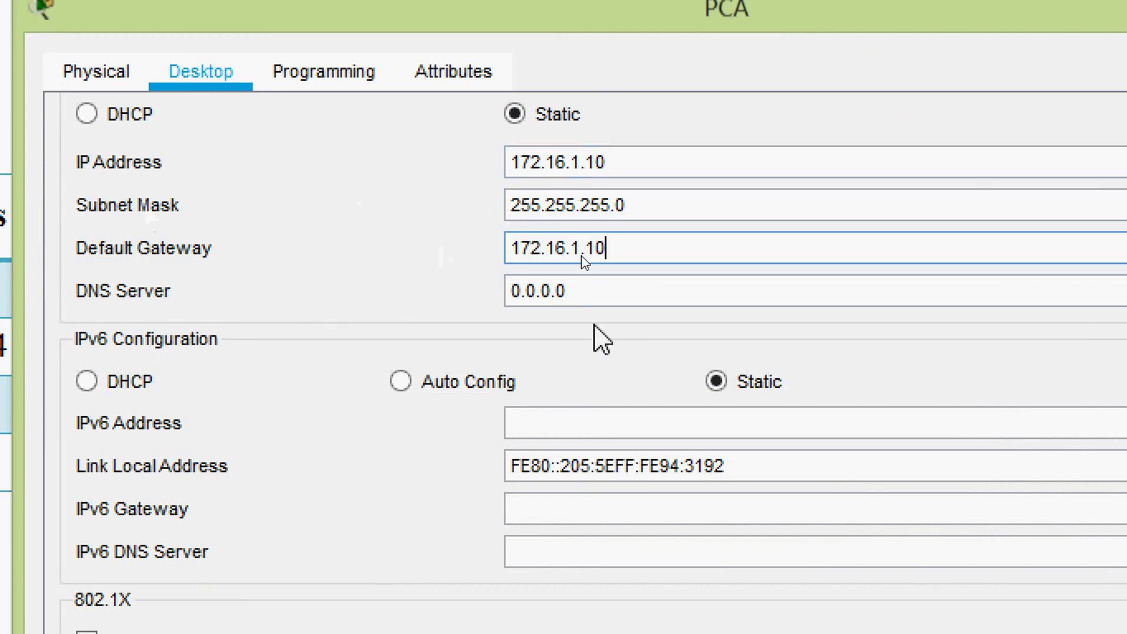
{"action": "key", "text": "BackSpace"}
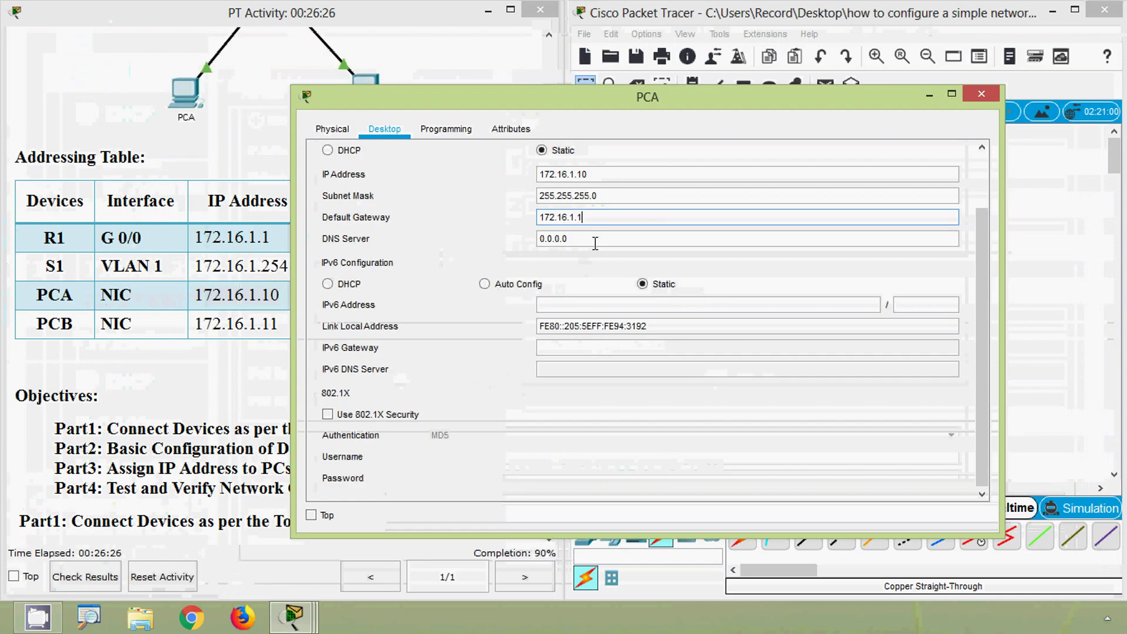
{"action": "left_click", "coordinate": [602, 290]}
{"action": "left_click", "coordinate": [983, 96]}
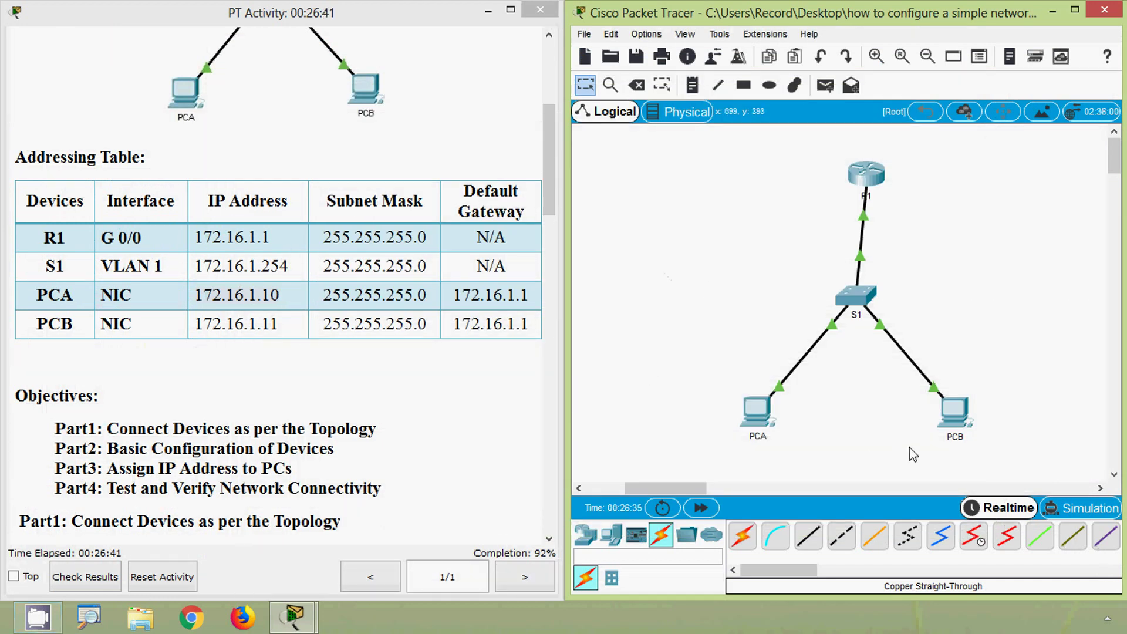
- Open PCB's IP Configuration and enter its IP address 172.16.1.11
{"action": "left_click", "coordinate": [953, 412]}
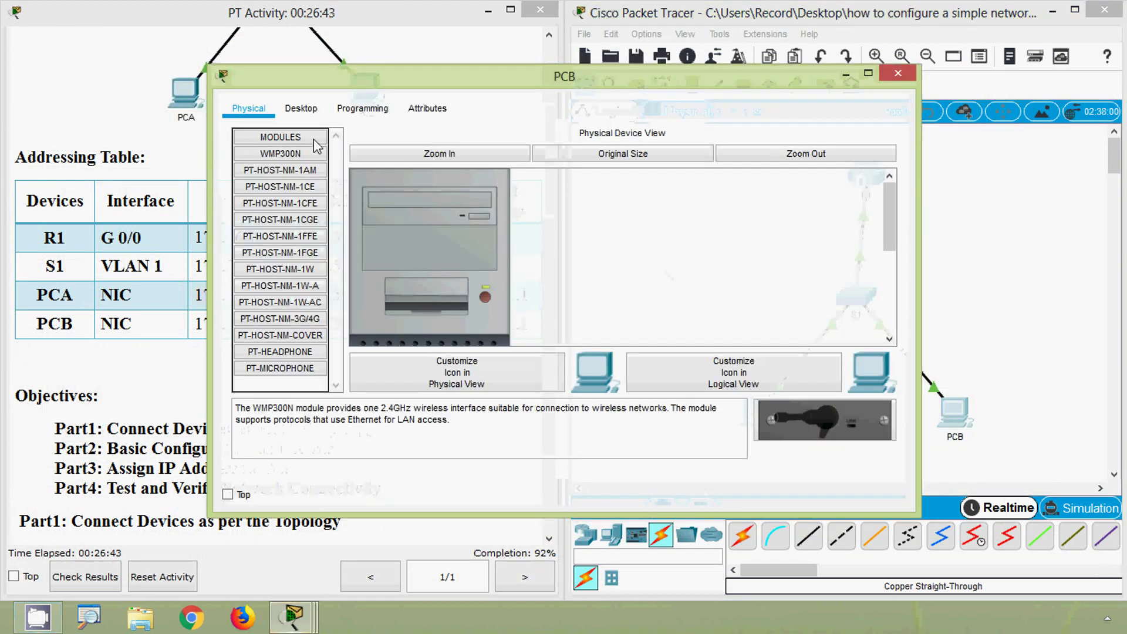
{"action": "left_click", "coordinate": [305, 108]}
{"action": "left_click", "coordinate": [340, 183]}
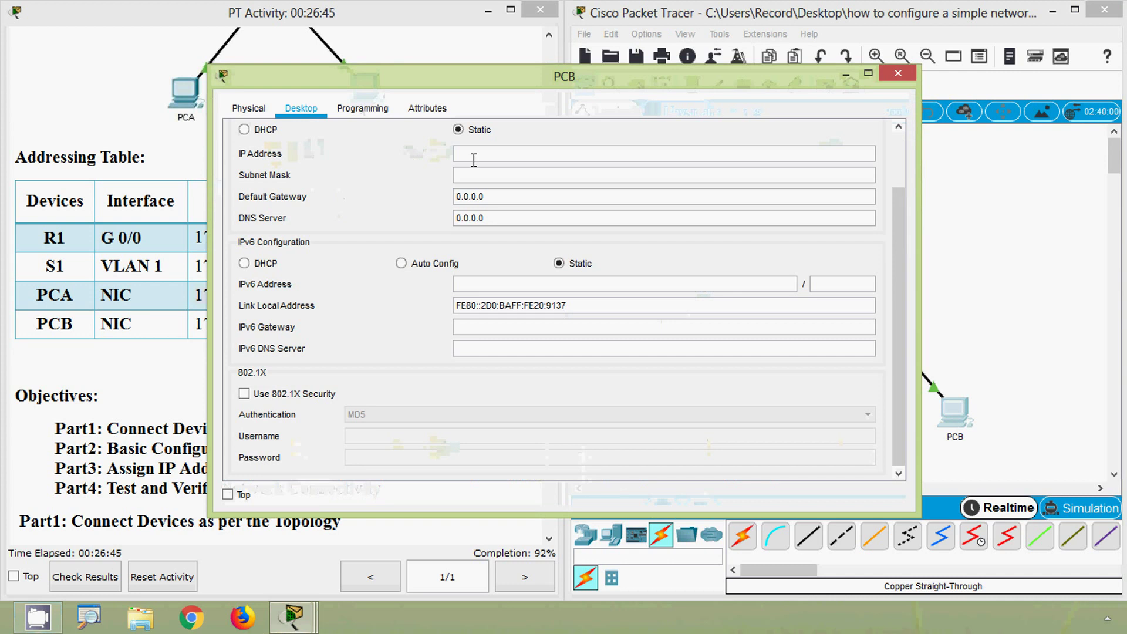
{"action": "type", "text": "172.16.1.10"}
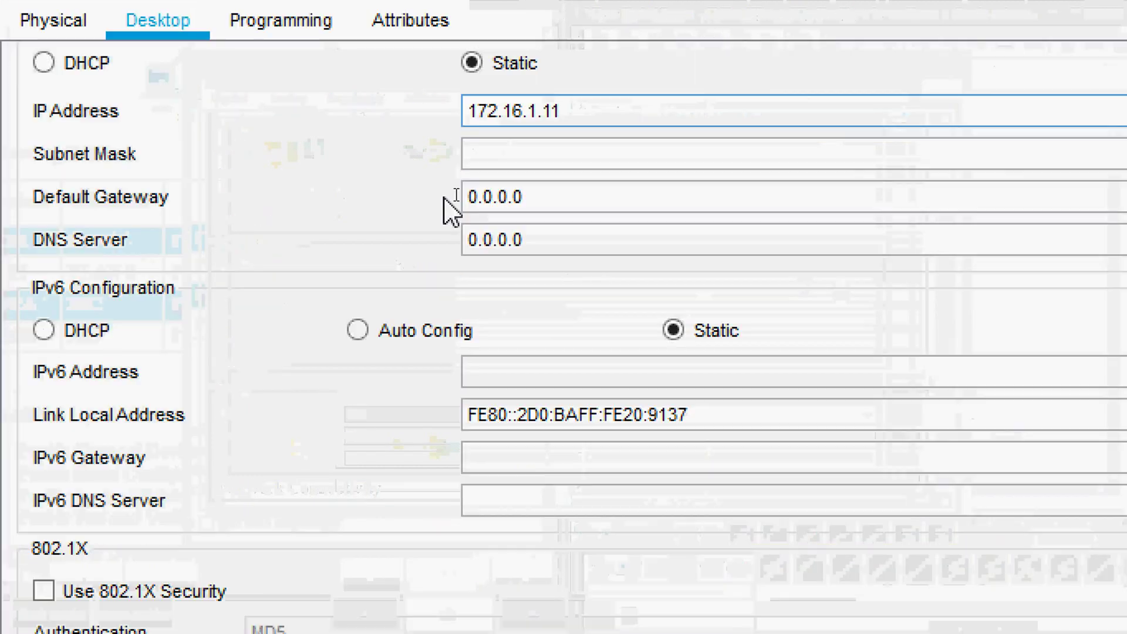
- Give PCB subnet mask 255.255.255.0 and default gateway 172.16.1.1
{"action": "left_click", "coordinate": [479, 176]}
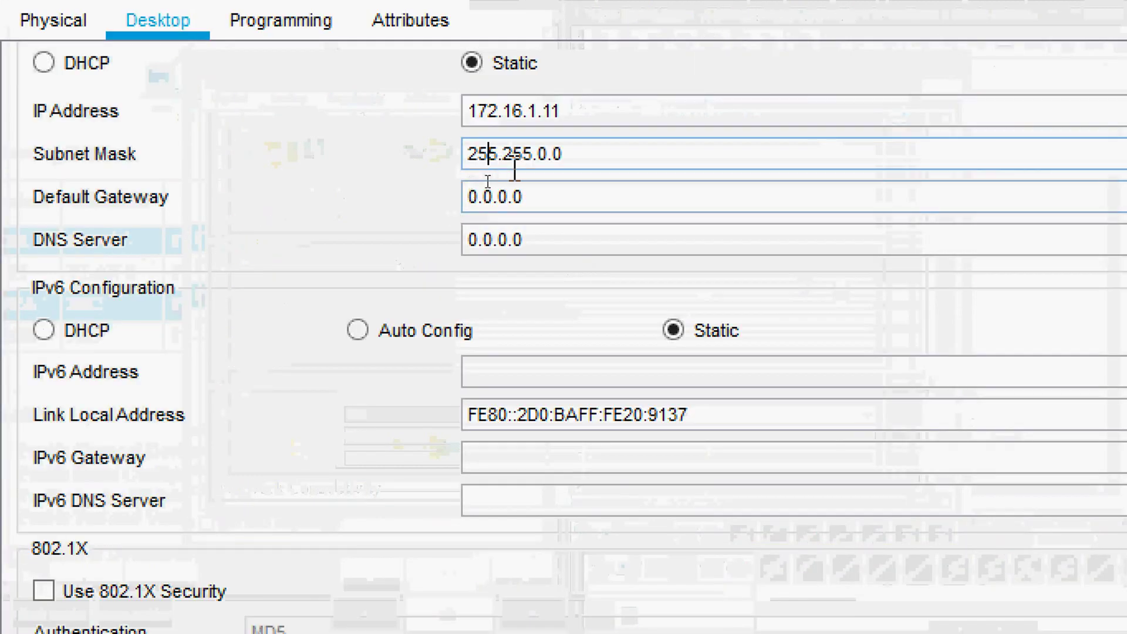
{"action": "double_click", "coordinate": [544, 155]}
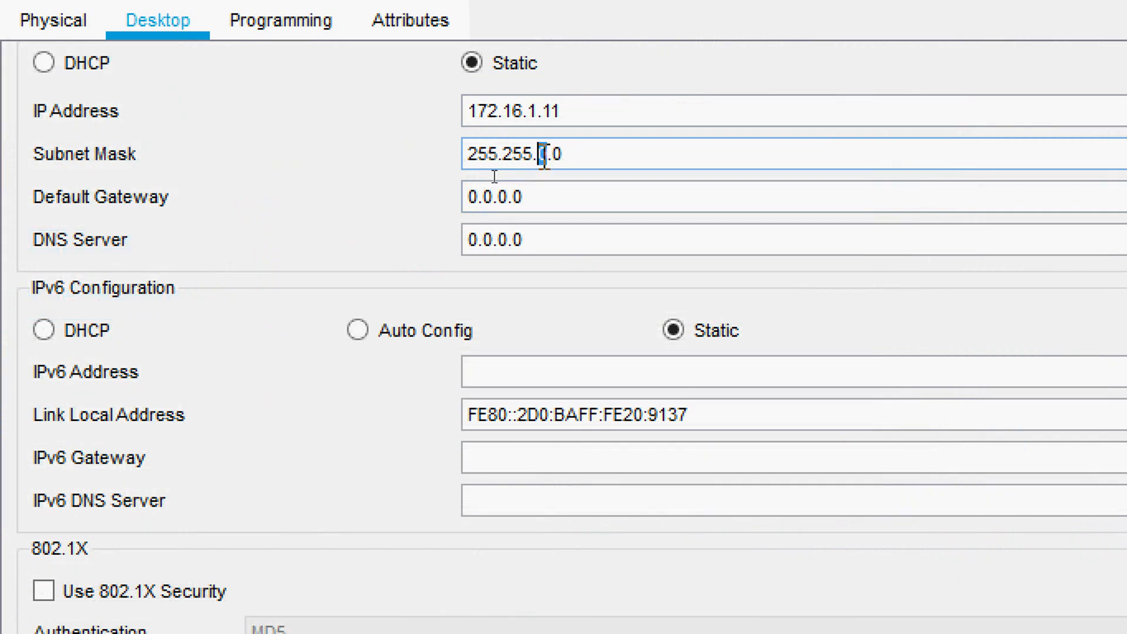
{"action": "type", "text": "255."}
{"action": "key", "text": "Tab"}
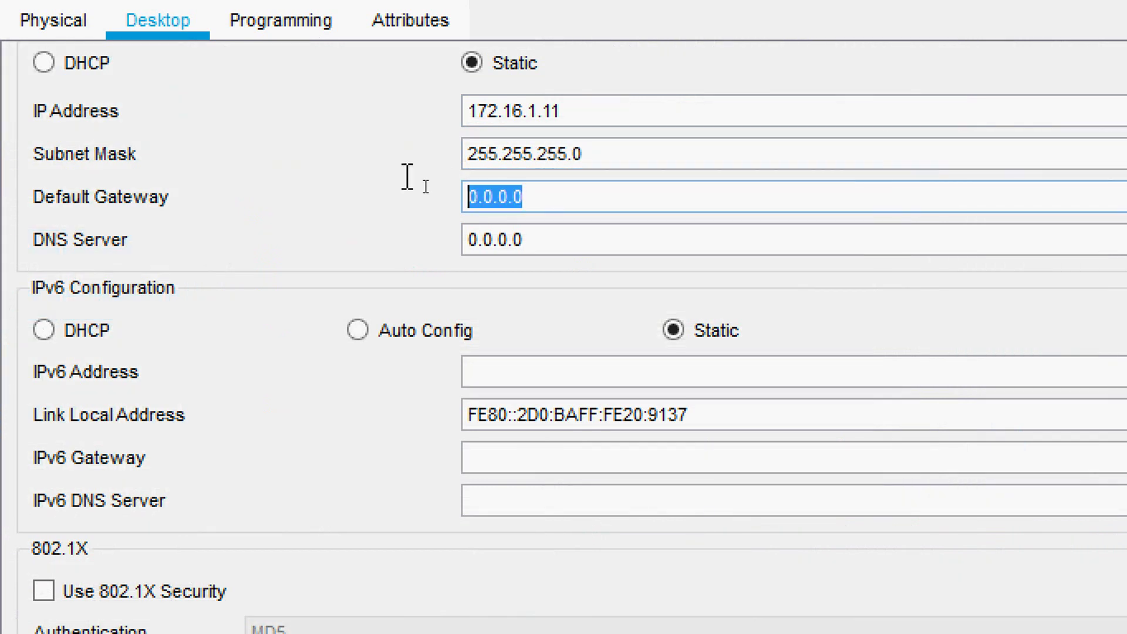
{"action": "type", "text": "172.16.1.1"}
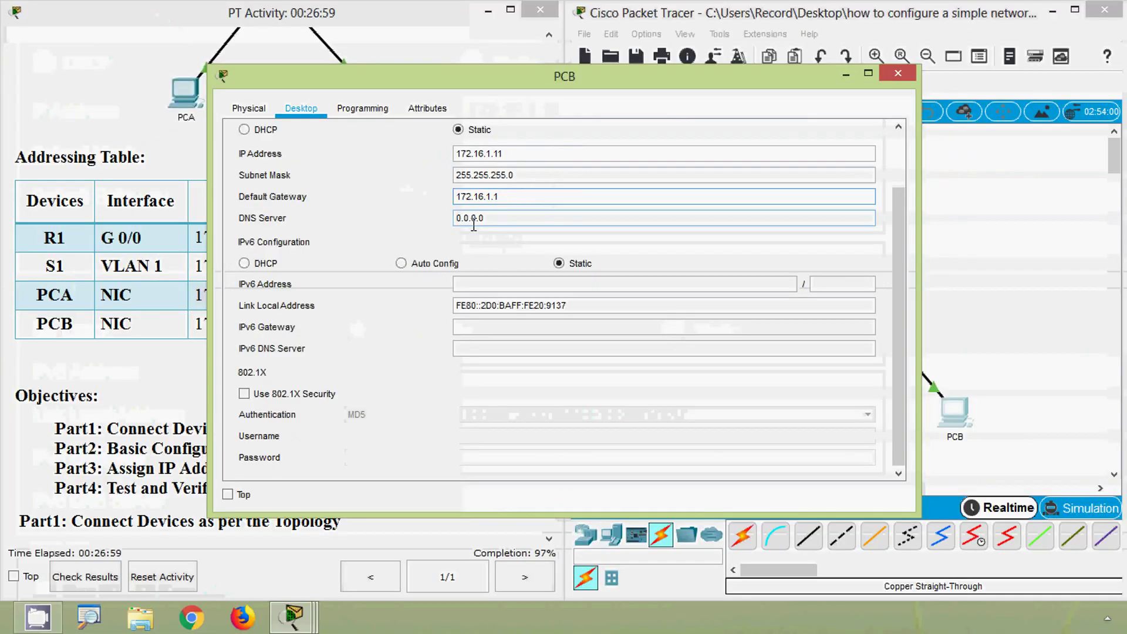
- Close PCB's window and scroll the instructions to check the Completion 100% note
{"action": "left_click", "coordinate": [897, 73]}
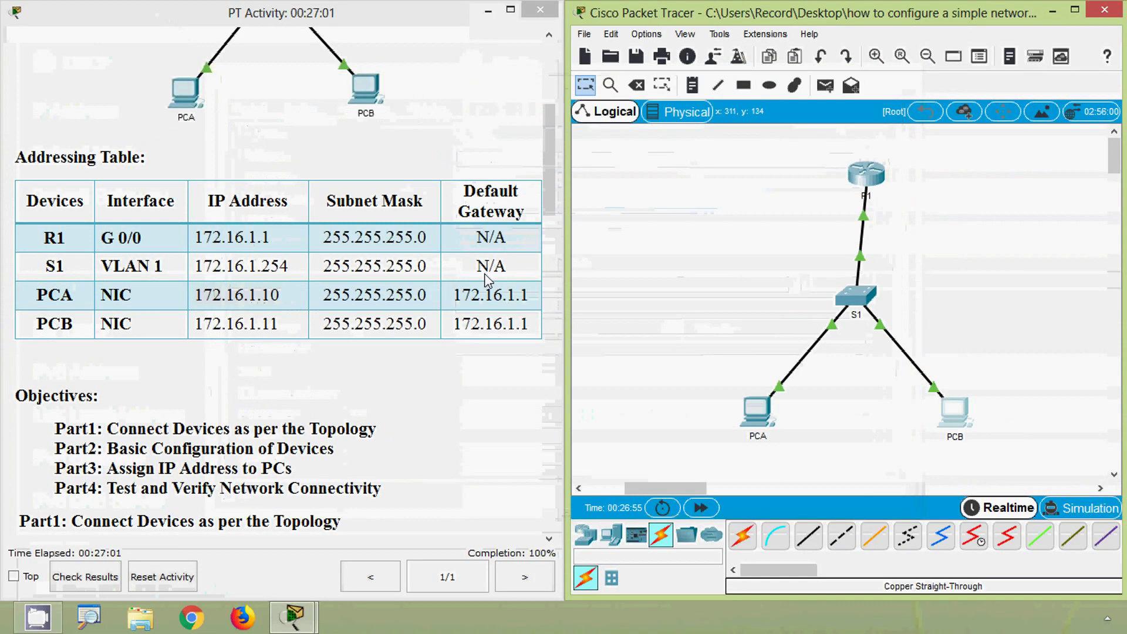
{"action": "left_click_drag", "start_coordinate": [548, 213], "coordinate": [519, 407]}
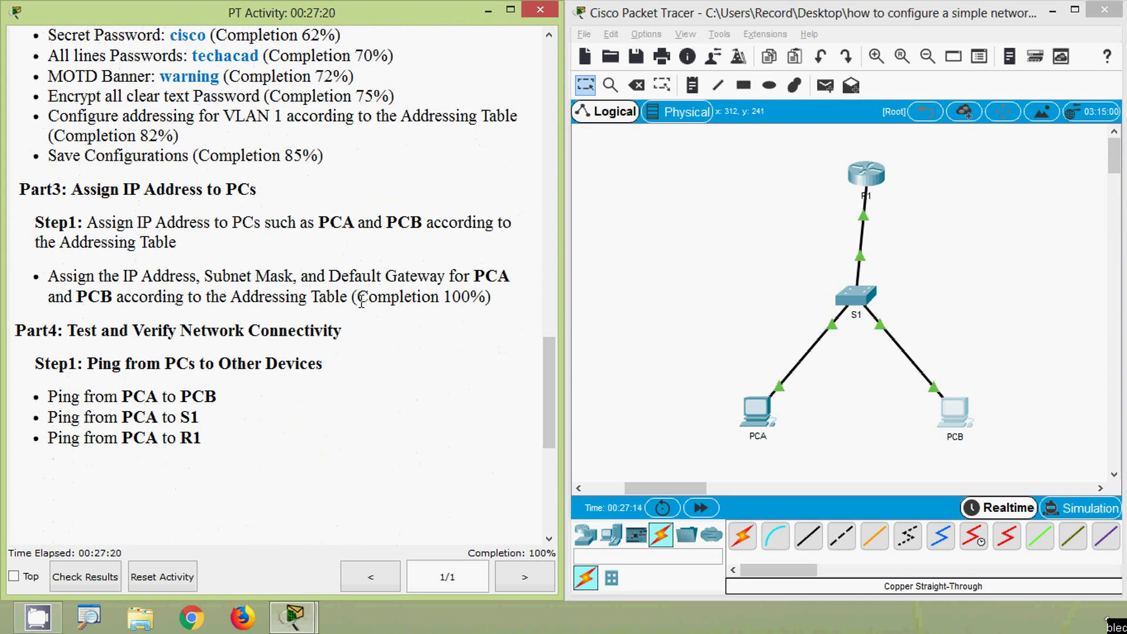
{"action": "left_click_drag", "start_coordinate": [361, 302], "coordinate": [486, 299]}
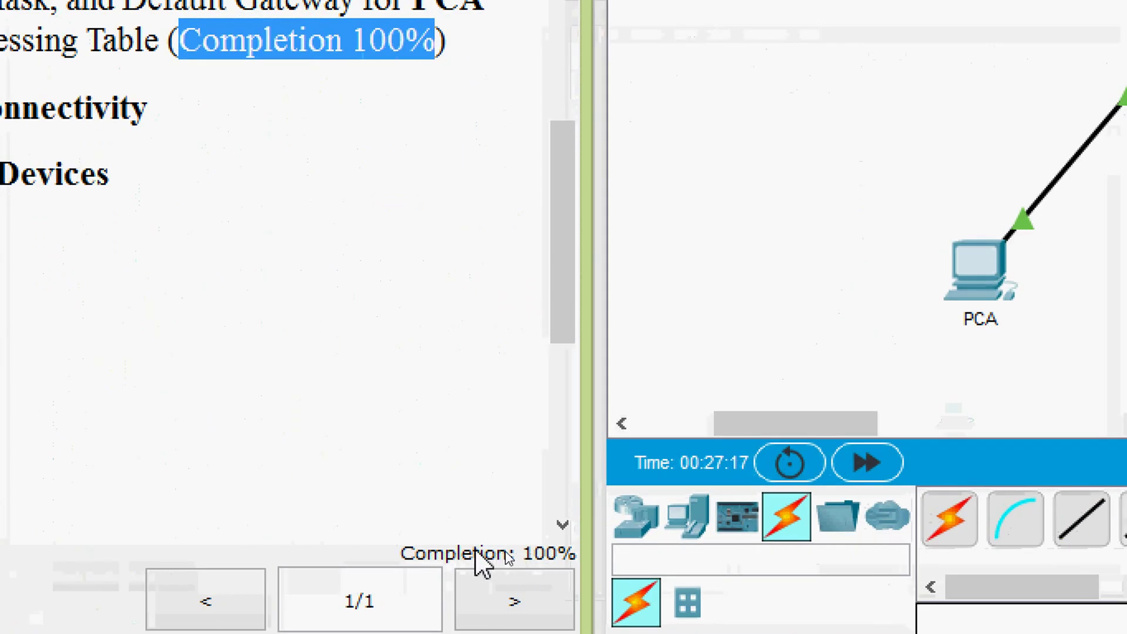
{"action": "left_click", "coordinate": [404, 381]}
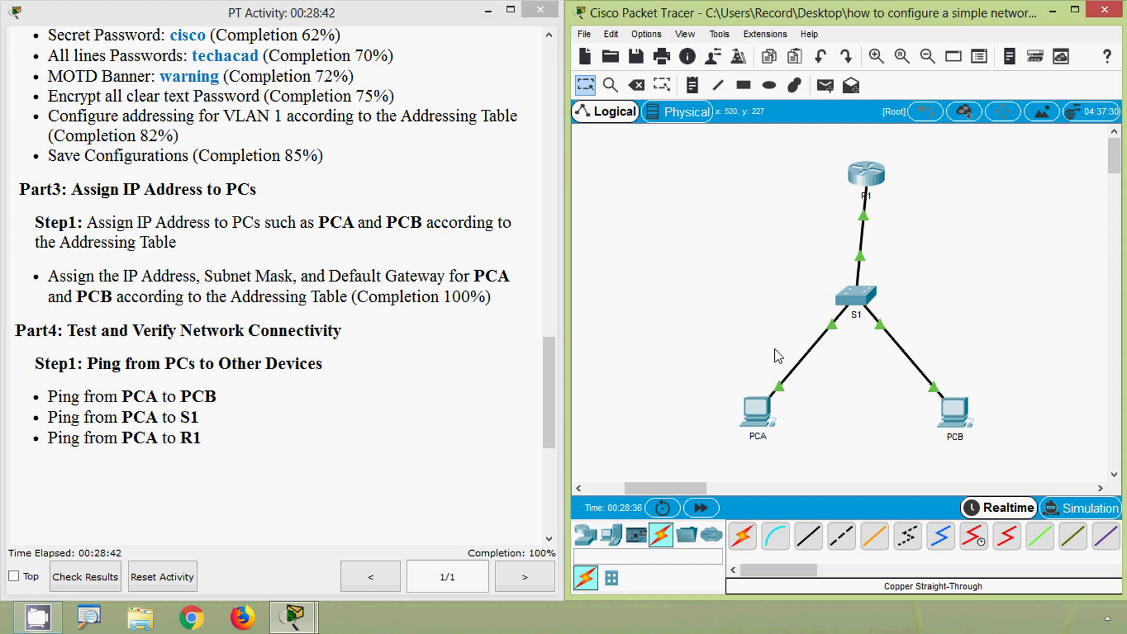
- Run ping 172.16.1.11 from PCA's Command Prompt, then close the window after the replies
{"action": "left_click", "coordinate": [758, 411]}
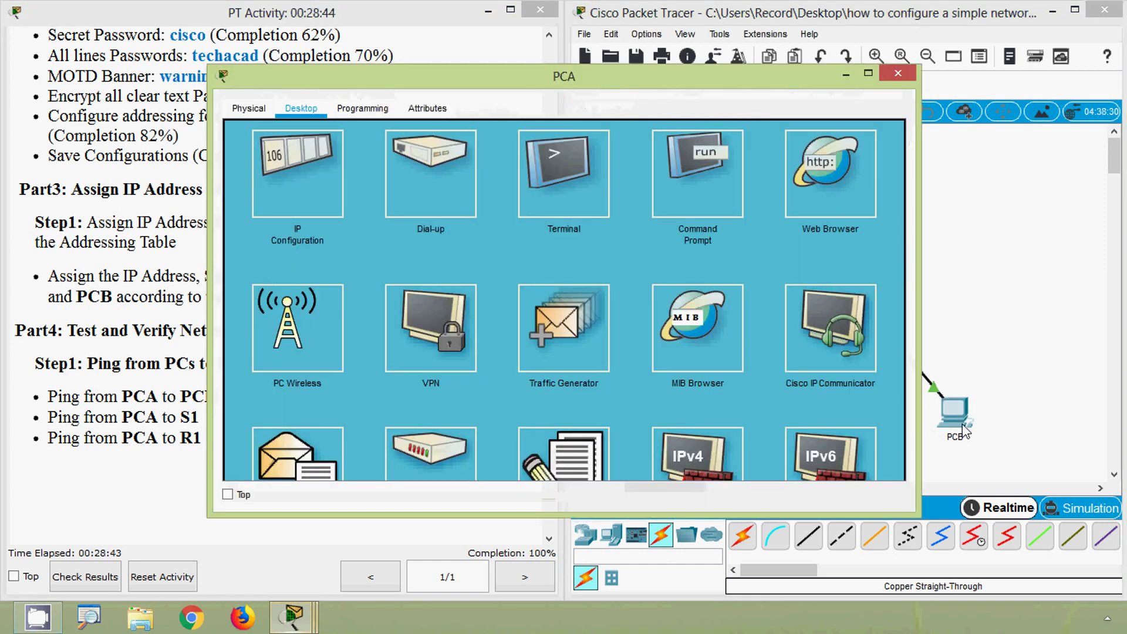
{"action": "left_click", "coordinate": [666, 199]}
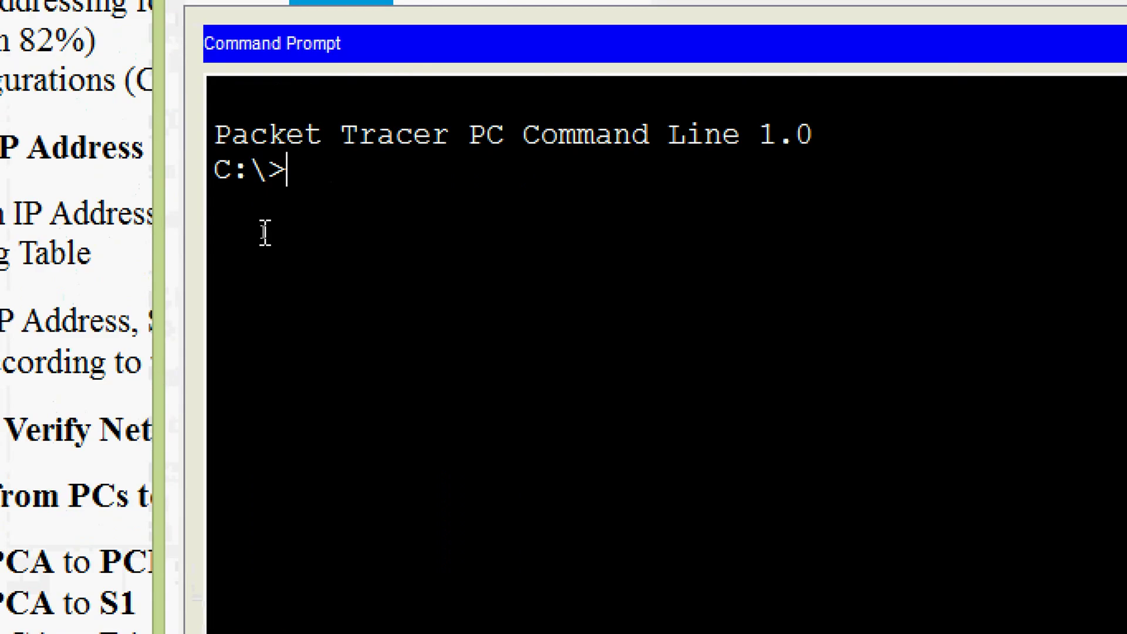
{"action": "type", "text": "p"}
{"action": "type", "text": "ing 19"}
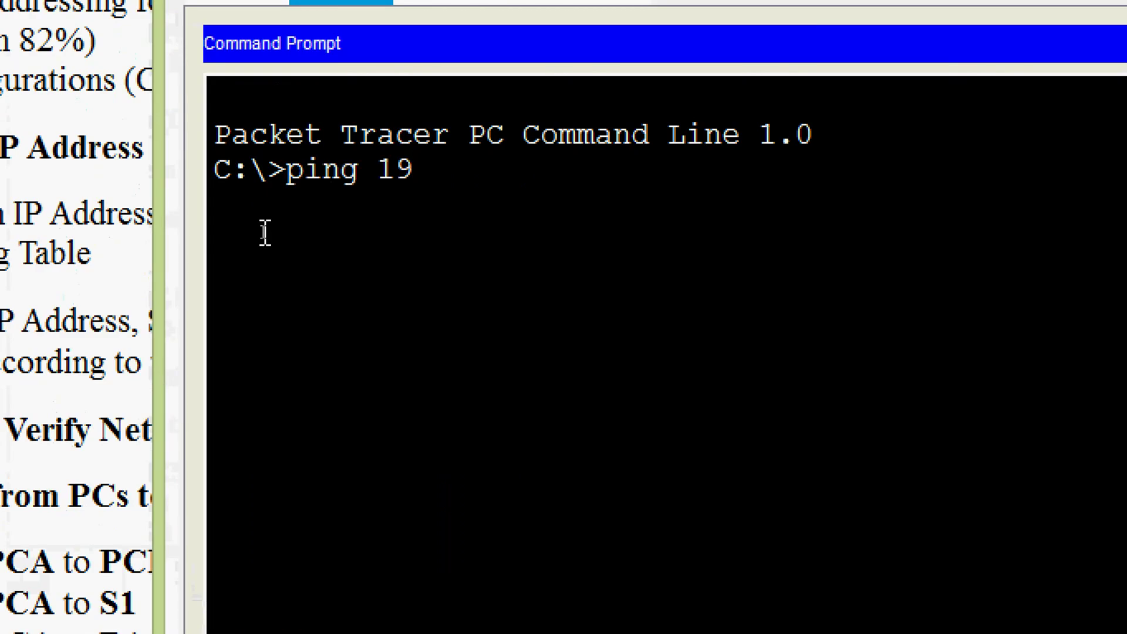
{"action": "key", "text": "BackSpace"}
{"action": "type", "text": "72.16.1.11"}
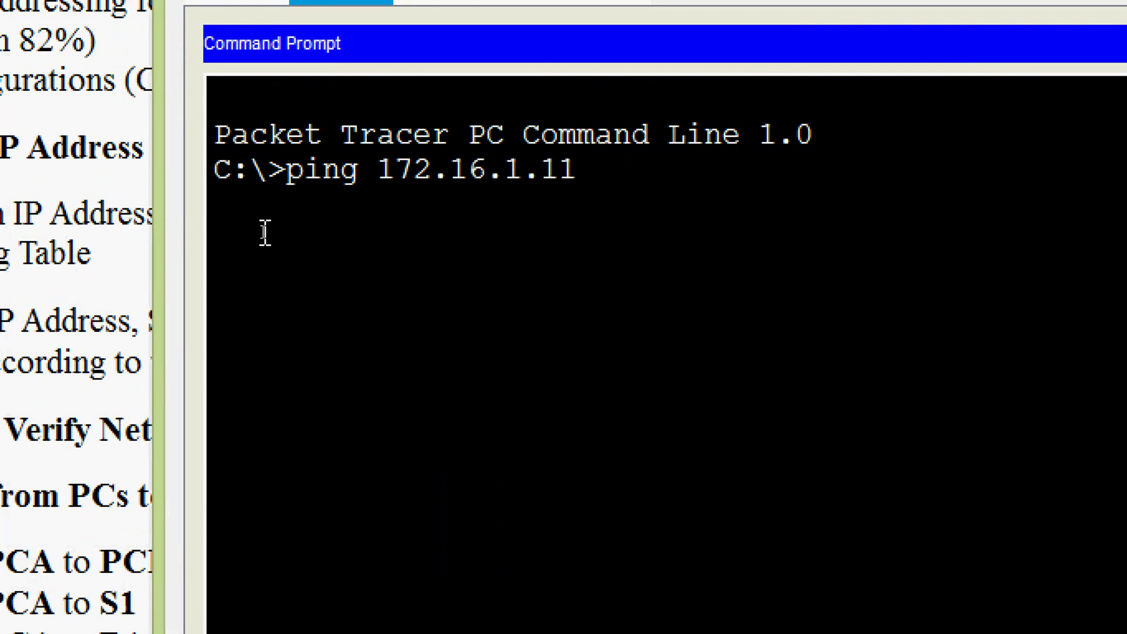
{"action": "key", "text": "Return"}
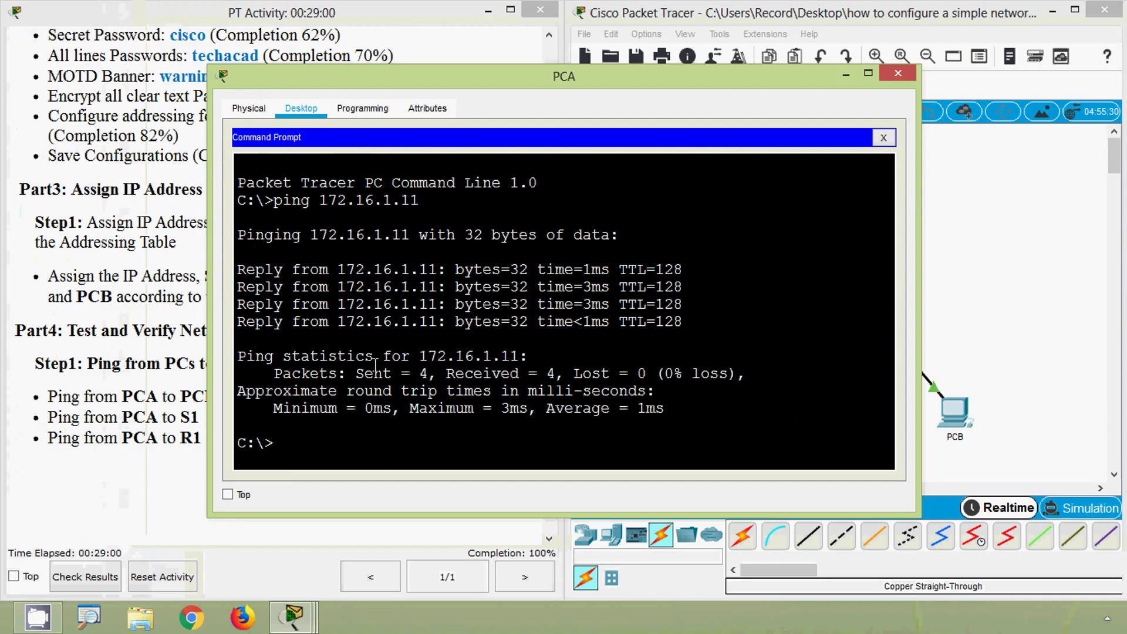
{"action": "left_click", "coordinate": [1096, 93]}
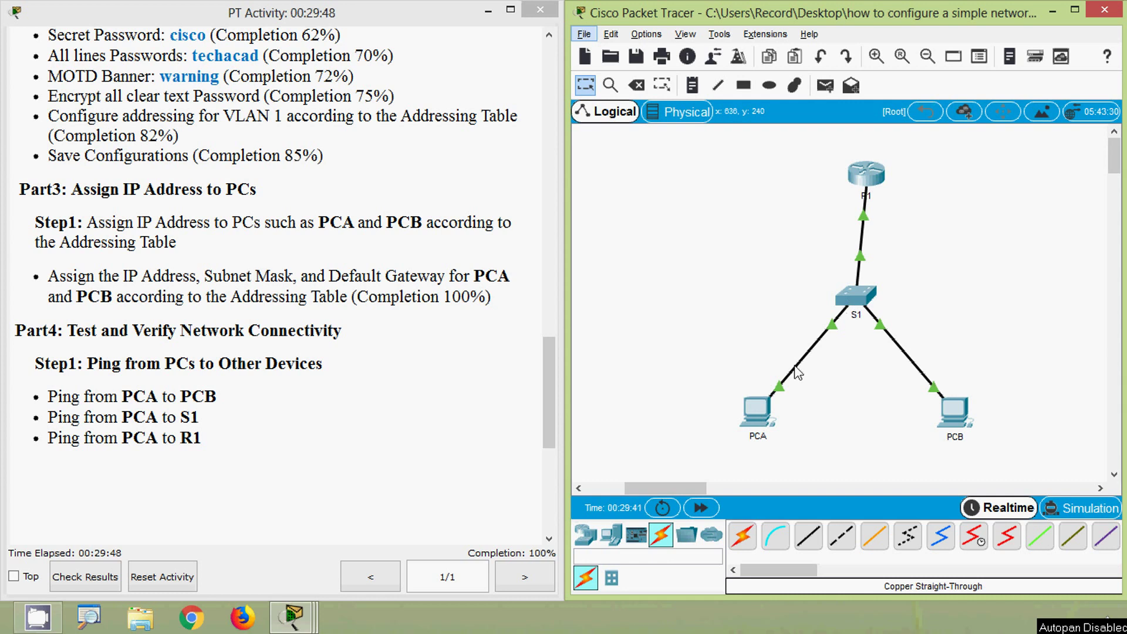
- Ping S1 at 172.16.1.254 from PCA by editing the recalled command
{"action": "left_click", "coordinate": [757, 411]}
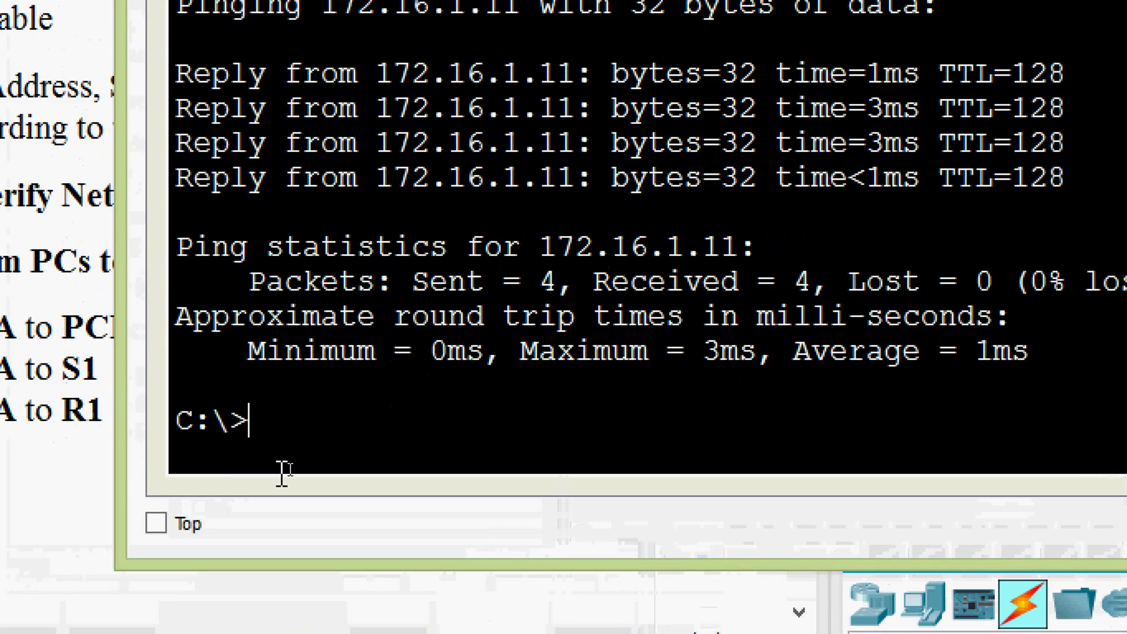
{"action": "key", "text": "Up"}
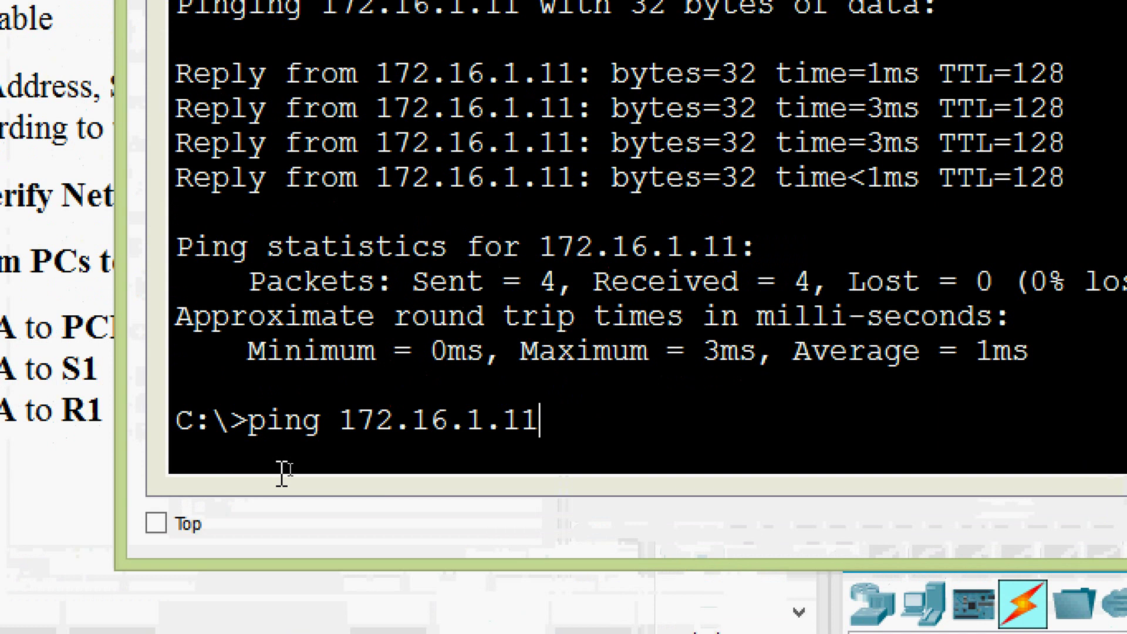
{"action": "key", "text": "BackSpace"}
{"action": "key", "text": "BackSpace"}
{"action": "type", "text": "254"}
{"action": "key", "text": "Return"}
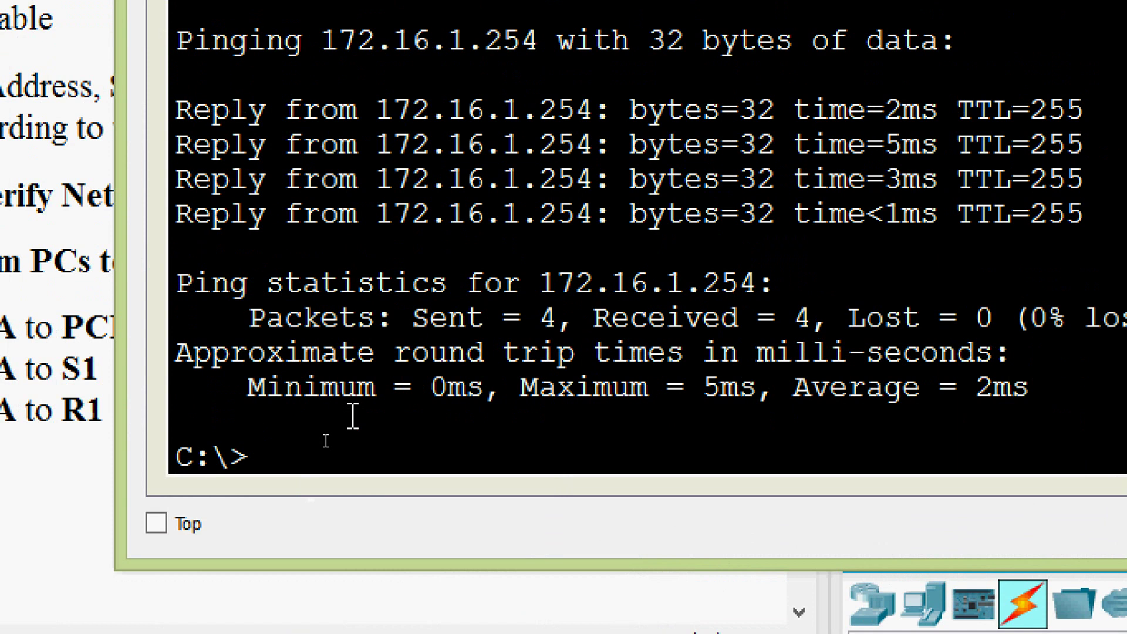
- Ping R1 at 172.16.1.1 from PCA, then close PCA's window
{"action": "key", "text": "Up"}
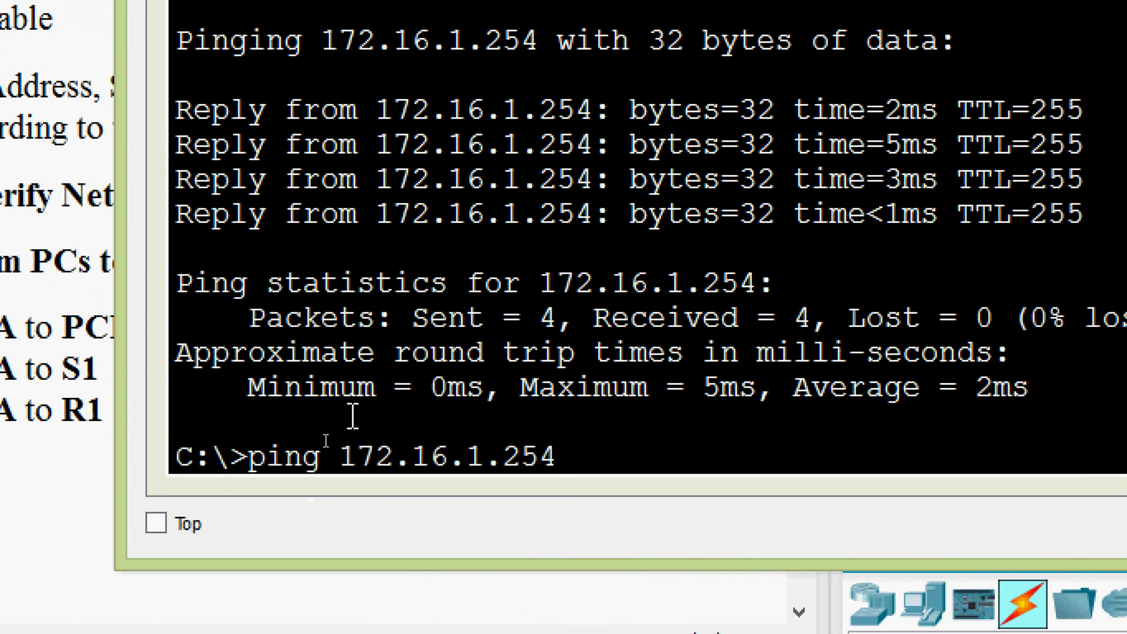
{"action": "key", "text": "BackSpace"}
{"action": "key", "text": "BackSpace"}
{"action": "key", "text": "BackSpace"}
{"action": "type", "text": "1"}
{"action": "key", "text": "Return"}
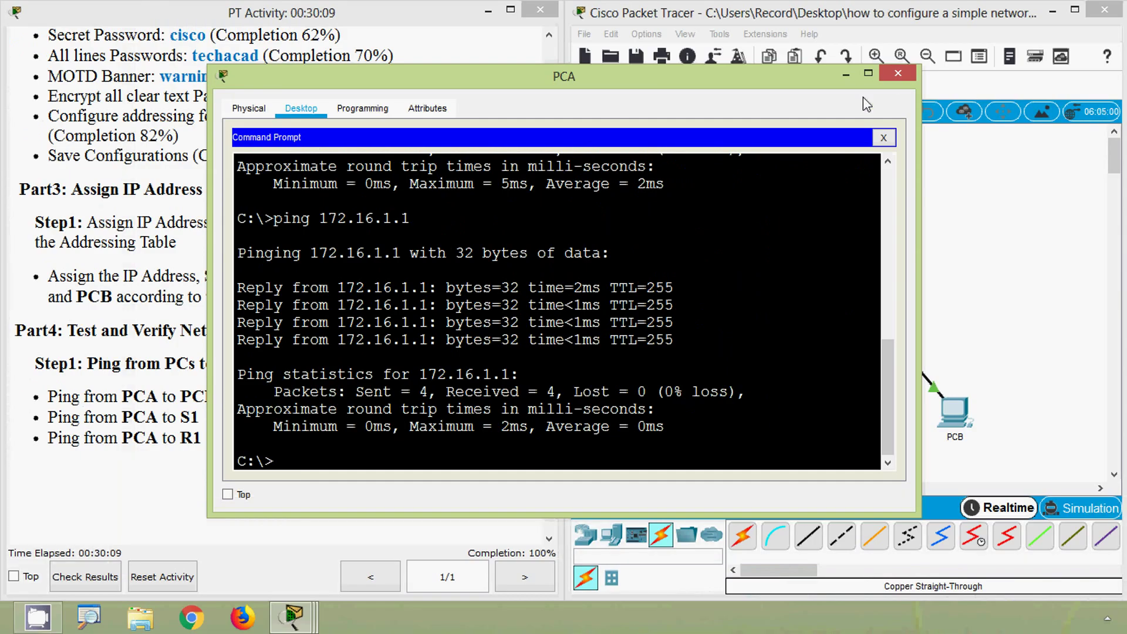
{"action": "left_click", "coordinate": [892, 77]}
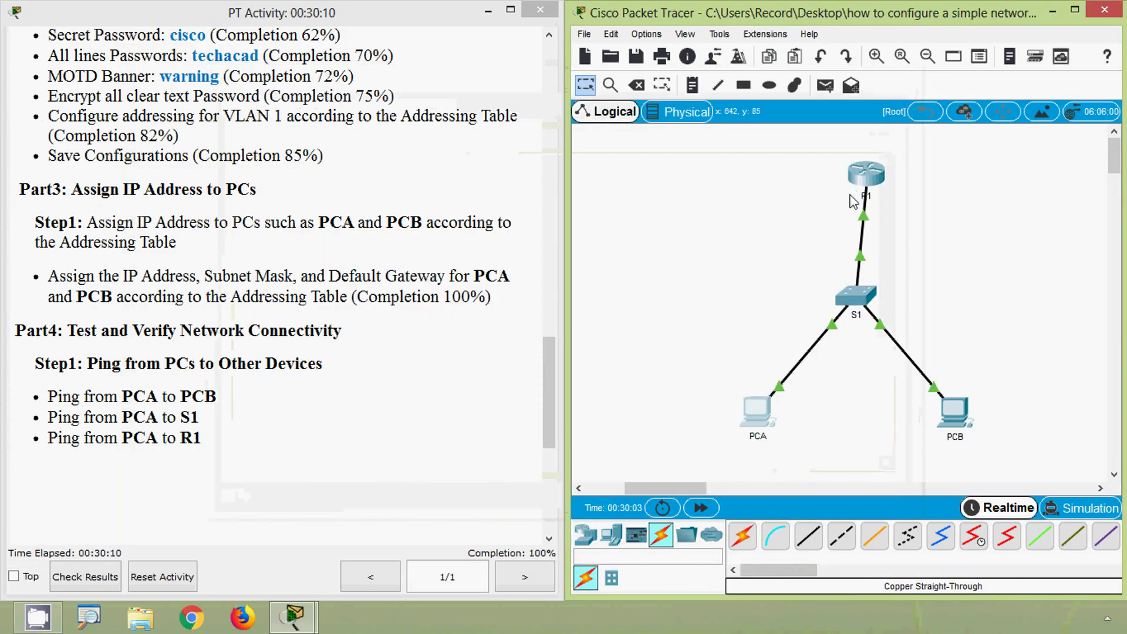